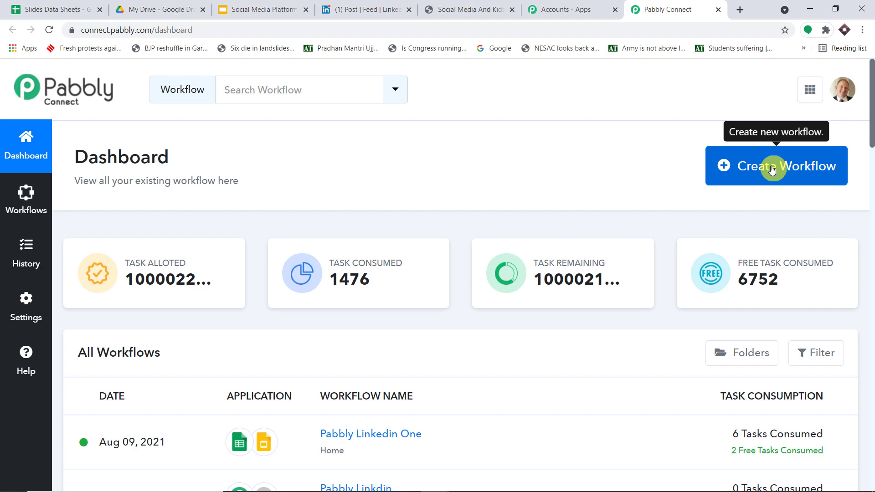
# Step: Create a workflow named "Google Sheets to Google Slides to Google Drive to LinkedIn"
pyautogui.click(772, 169)
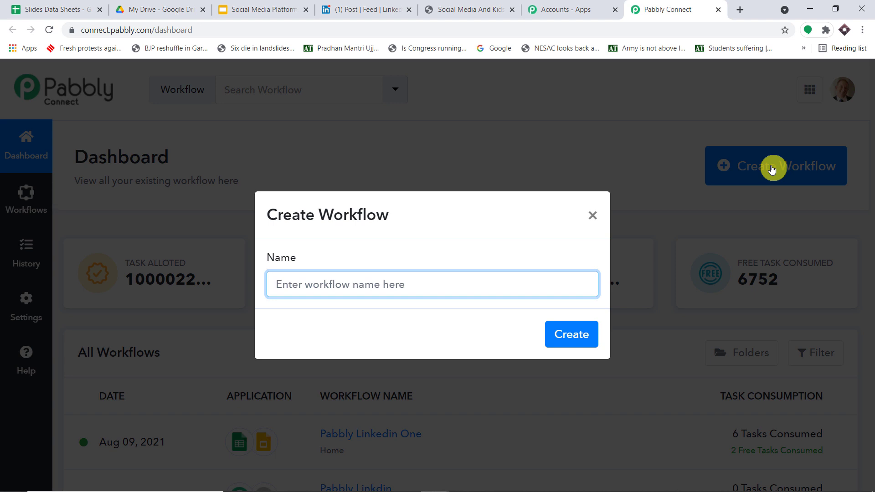
pyautogui.write('P')
pyautogui.press('BackSpace')
pyautogui.write('Goo')
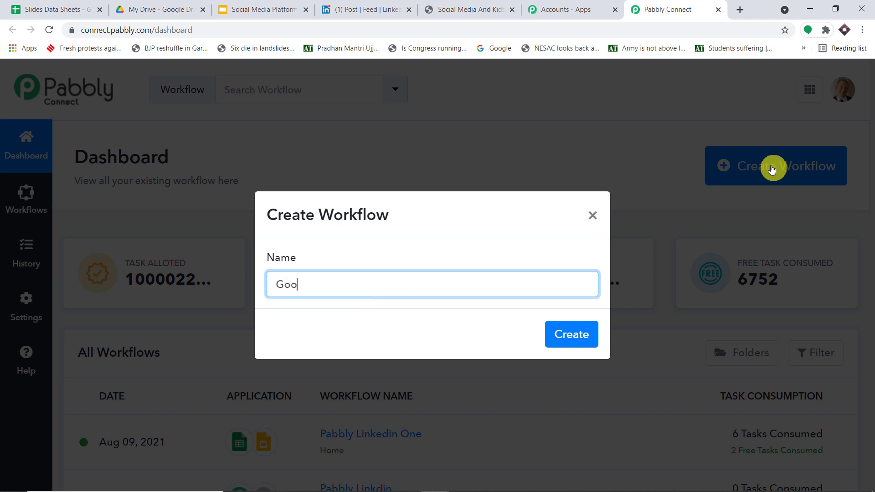
pyautogui.write('gle Sheets to Googl')
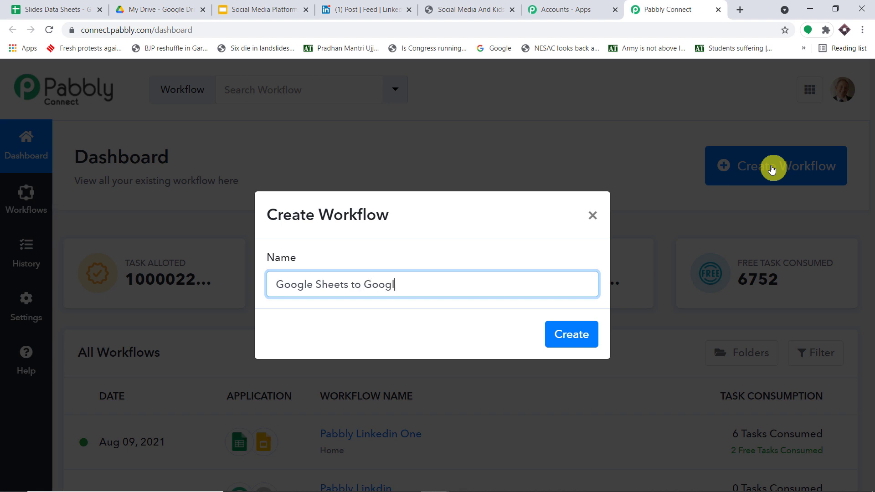
pyautogui.write('e Slides to')
pyautogui.write('Google Drive to ')
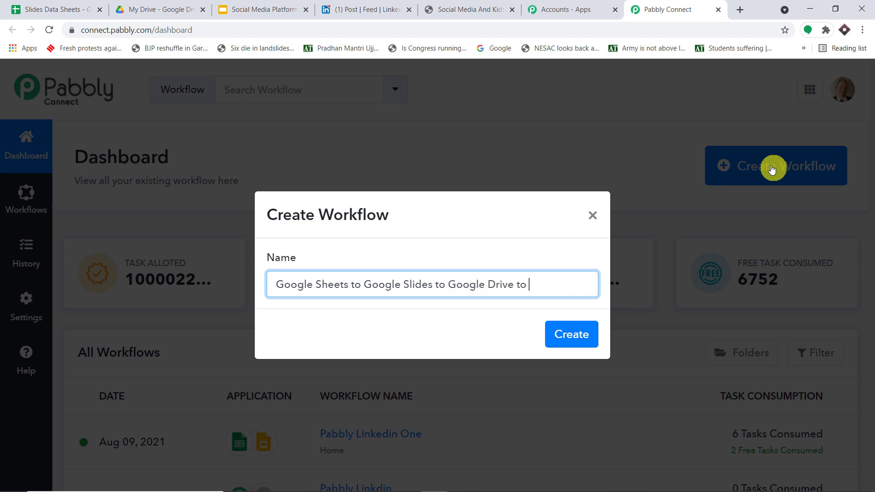
pyautogui.write('LinkedIn')
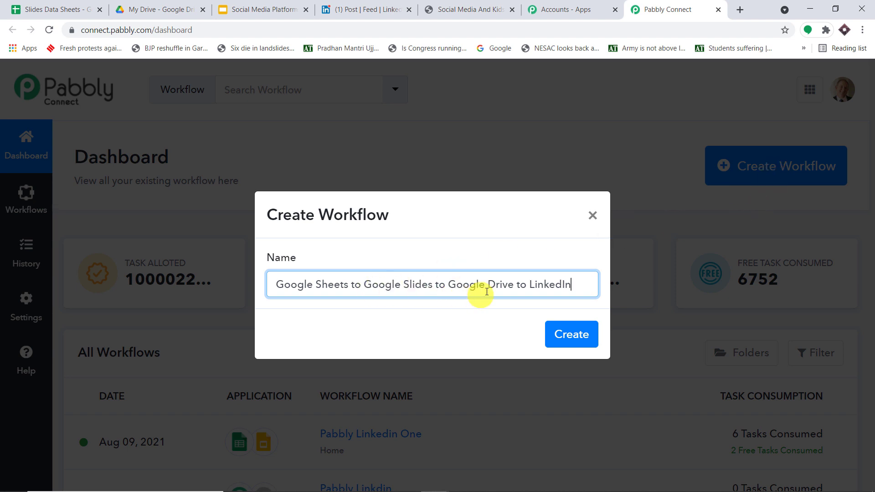
pyautogui.click(574, 336)
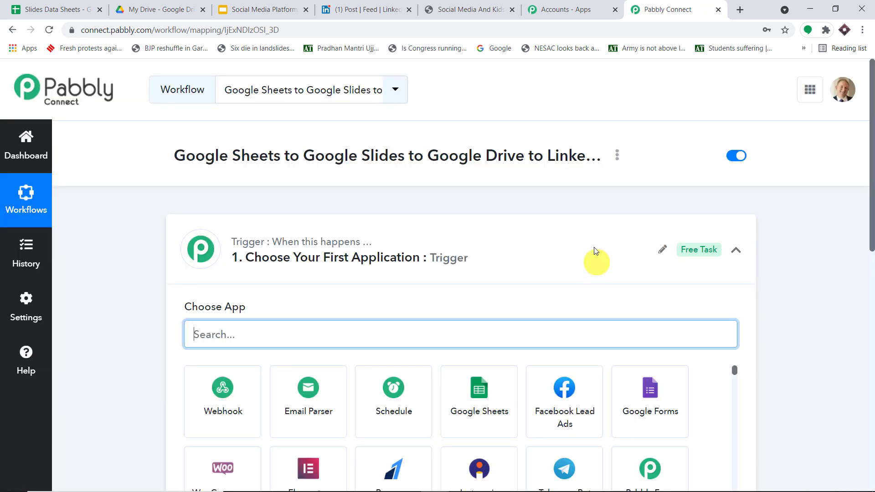
# Step: Set the workflow's trigger app to Google Sheets with the New Spreadsheet Row event
pyautogui.click(453, 251)
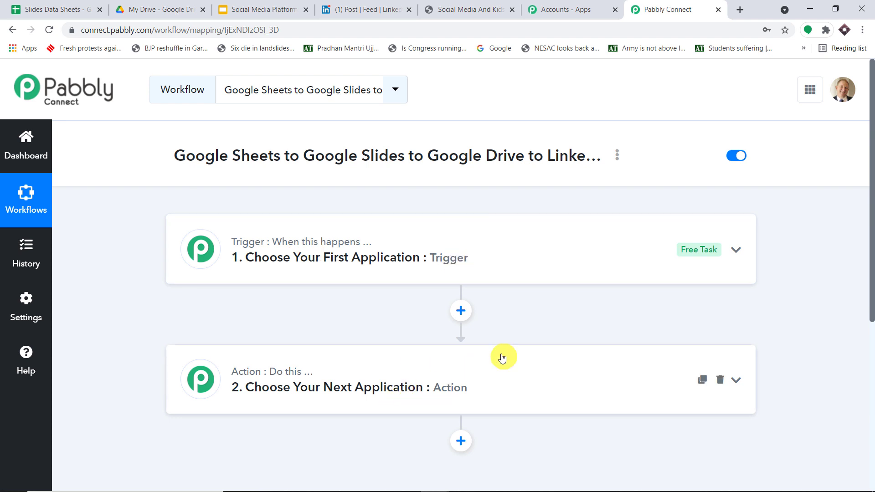
pyautogui.click(465, 249)
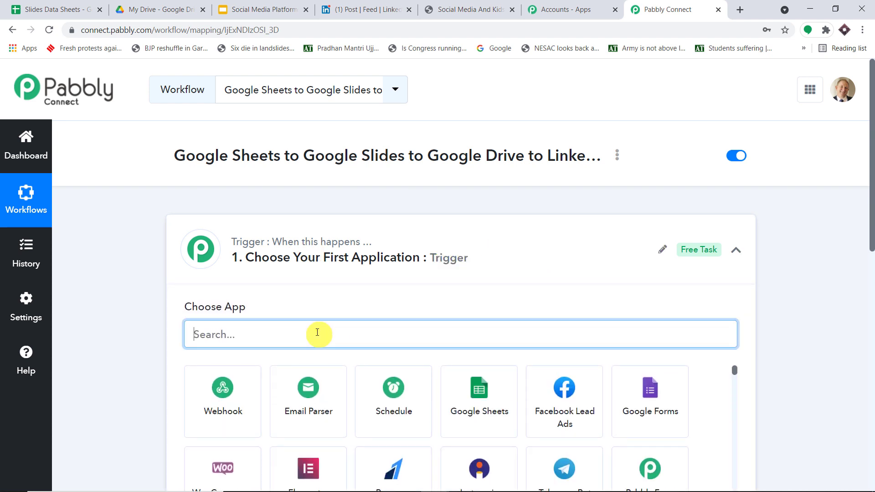
pyautogui.write('goog')
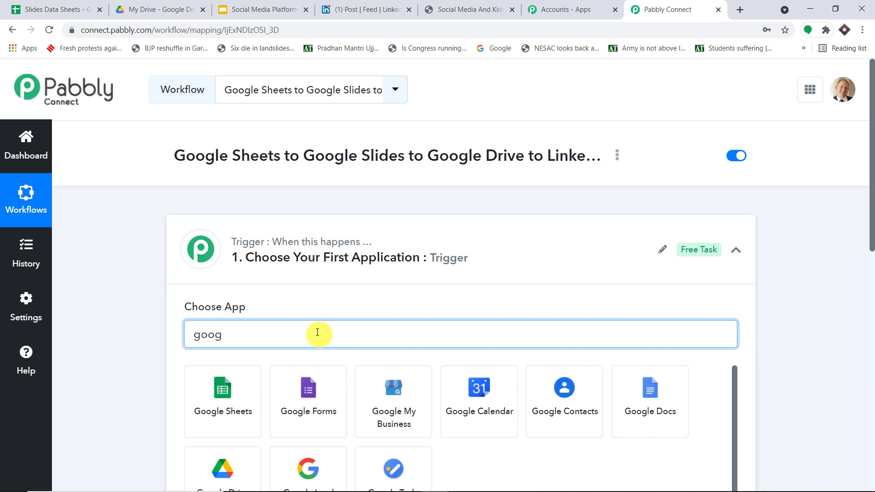
pyautogui.click(240, 396)
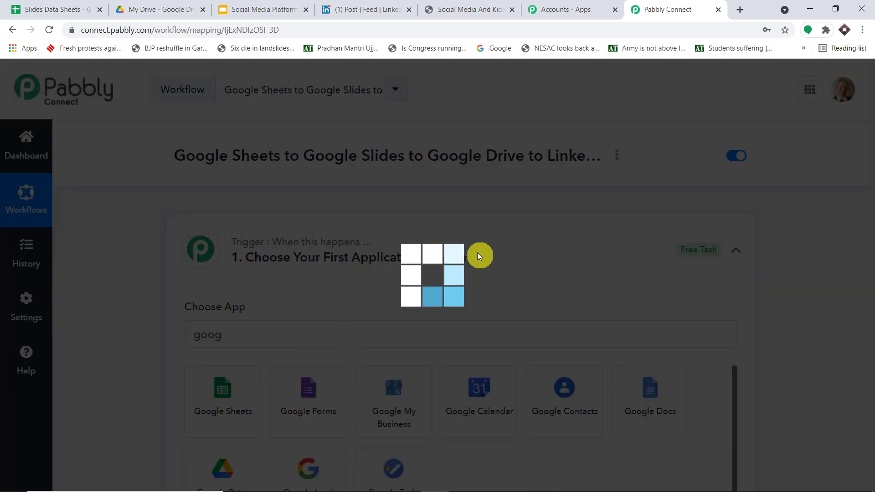
pyautogui.scroll(-1, 487, 248)
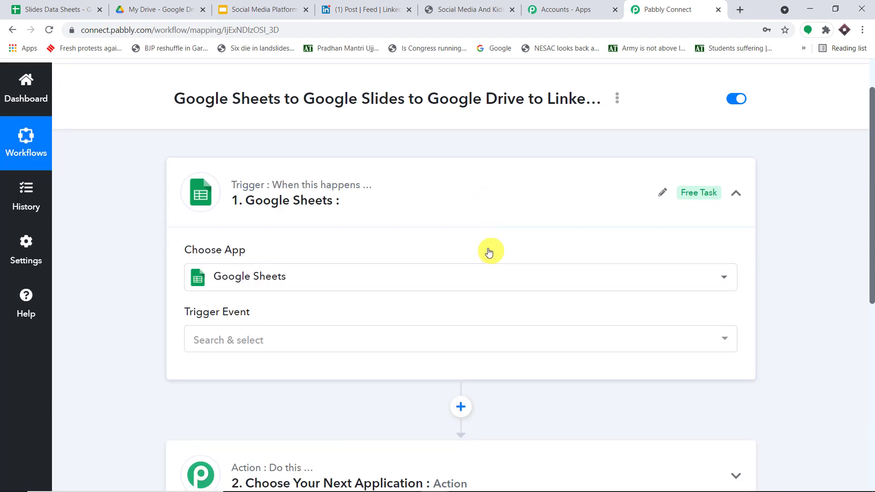
pyautogui.click(325, 348)
pyautogui.click(317, 399)
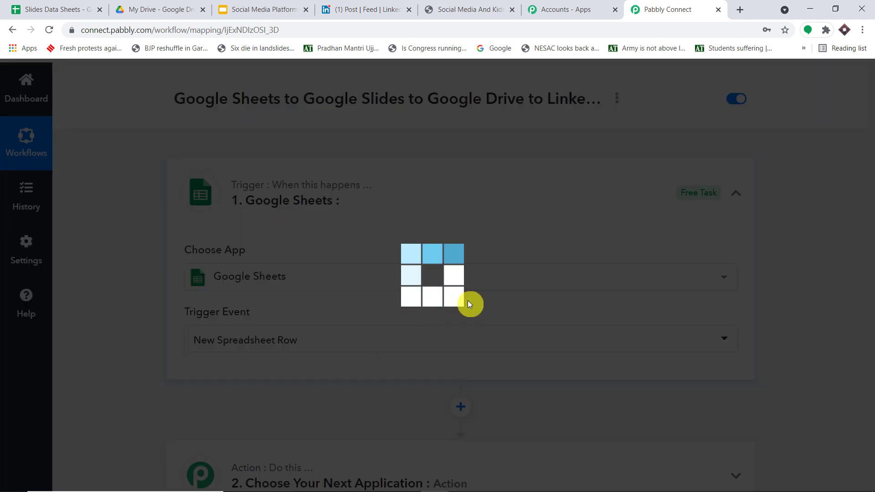
# Step: Review the trigger event options, the webhook URL and the step-by-step guide for connecting Google Sheets
pyautogui.scroll(-3, 502, 276)
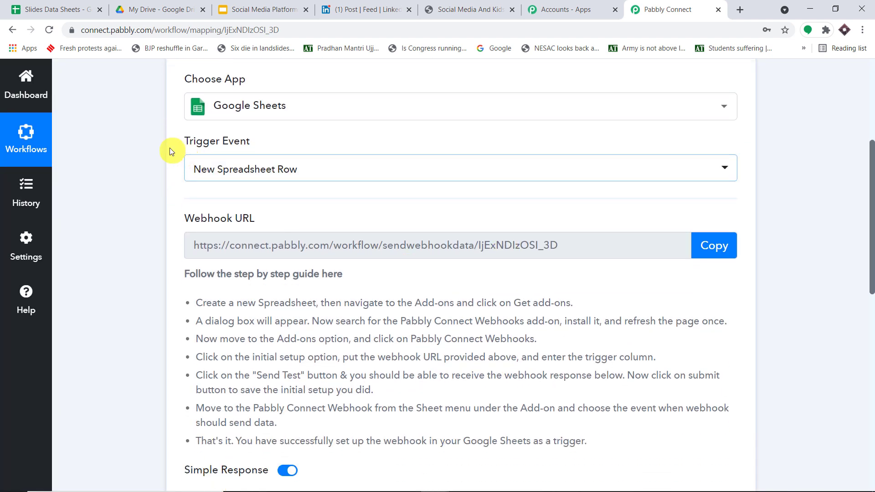
pyautogui.click(299, 174)
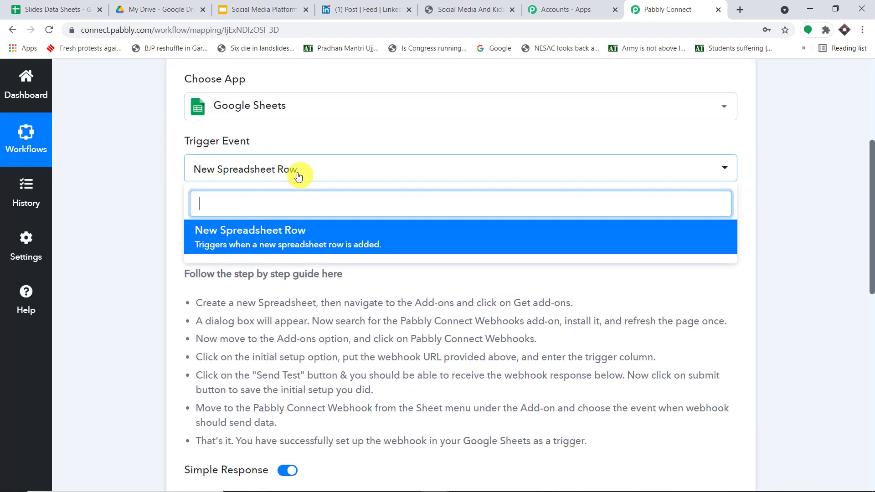
pyautogui.click(347, 142)
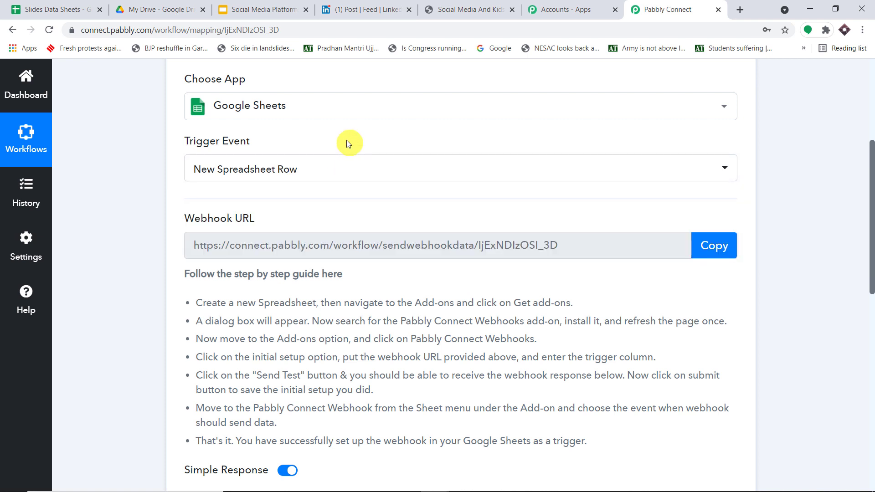
pyautogui.scroll(-1, 364, 219)
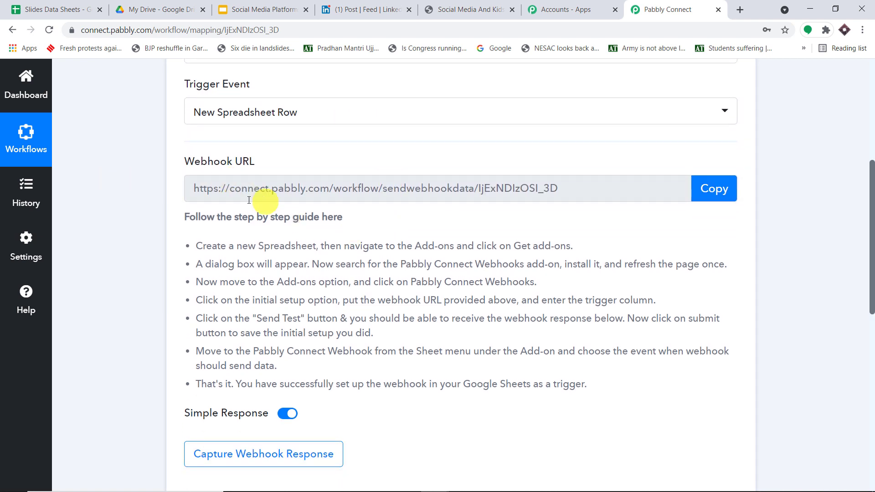
pyautogui.moveTo(588, 385); pyautogui.dragTo(182, 218)
pyautogui.scroll(4, 662, 152)
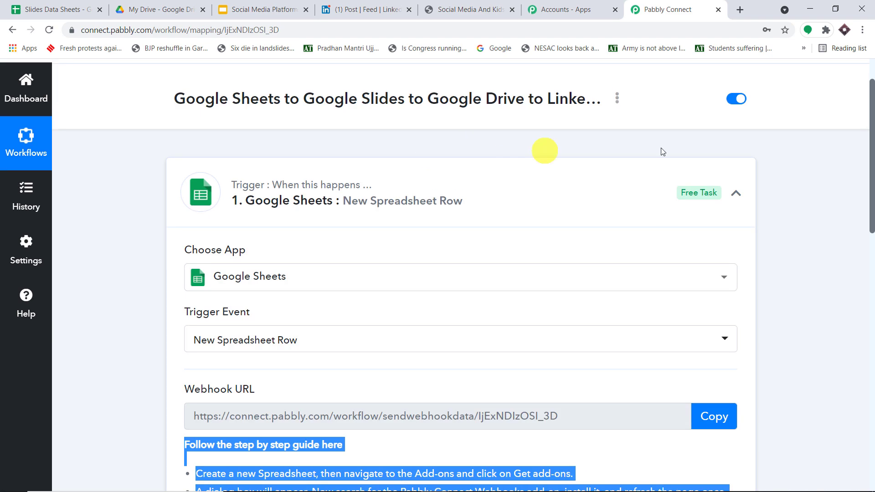
pyautogui.click(781, 171)
# Step: Go to Google Sheets in a new browser tab and create a blank spreadsheet
pyautogui.click(739, 9)
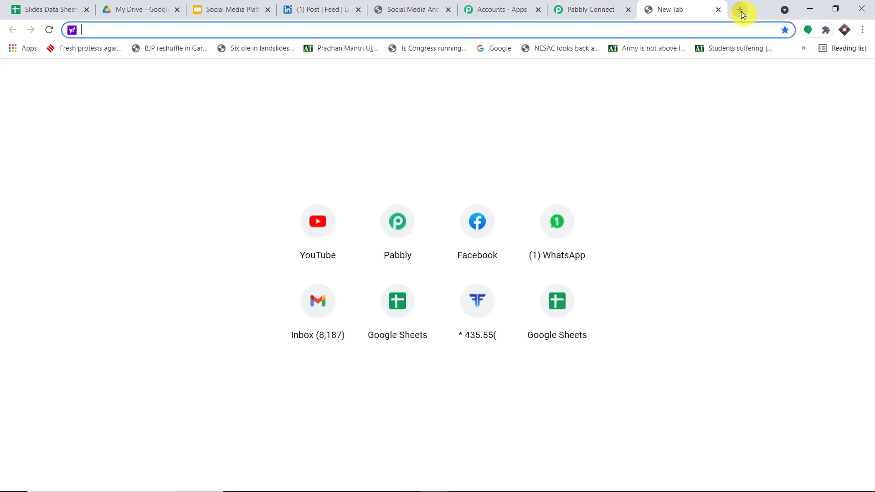
pyautogui.write('googl')
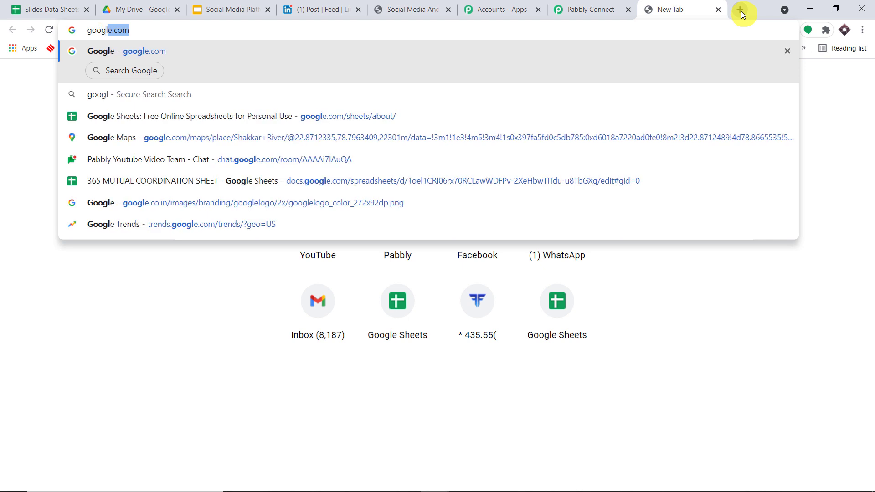
pyautogui.click(385, 116)
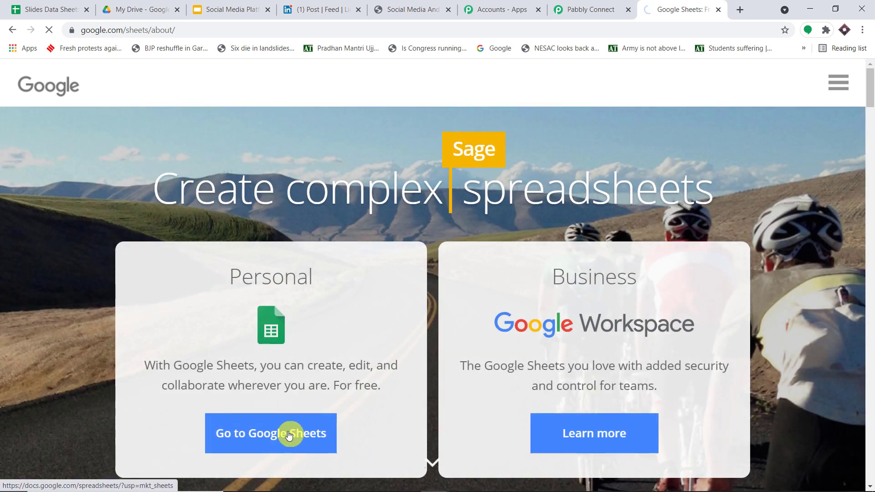
pyautogui.click(289, 435)
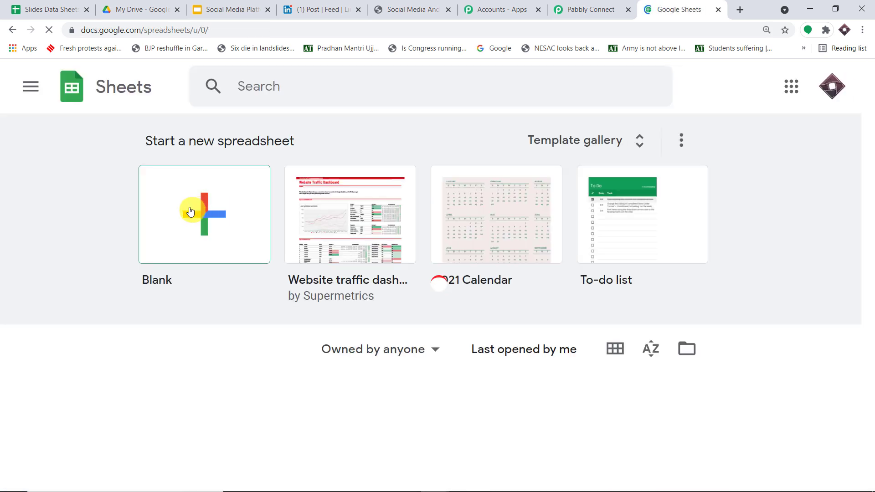
pyautogui.click(190, 211)
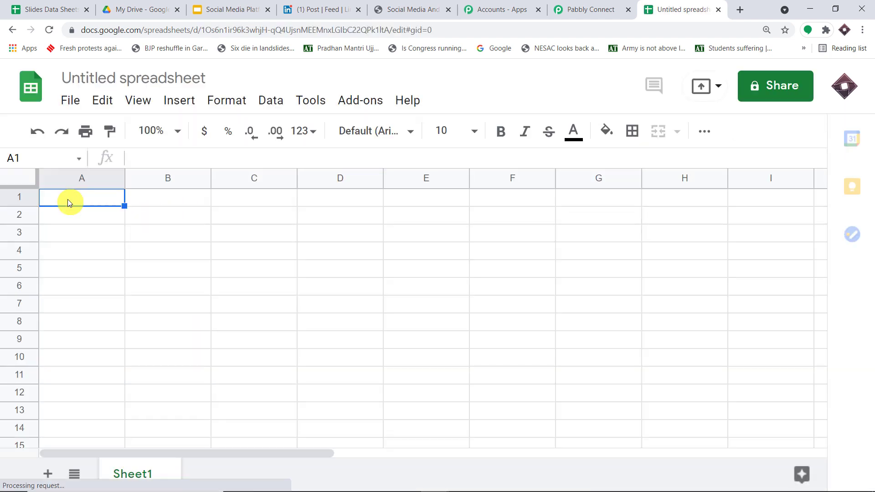
# Step: Enter the column headers Title in A1 and Subject in B1
pyautogui.write('Title')
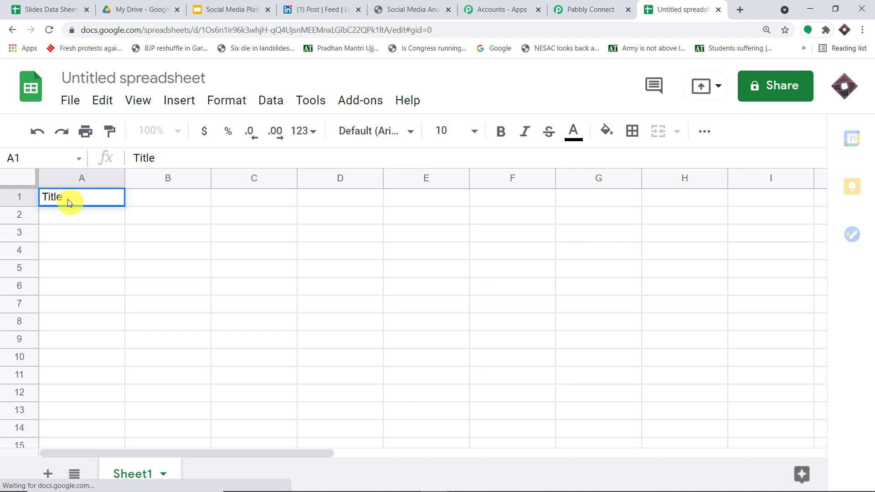
pyautogui.click(133, 195)
pyautogui.write('Sub')
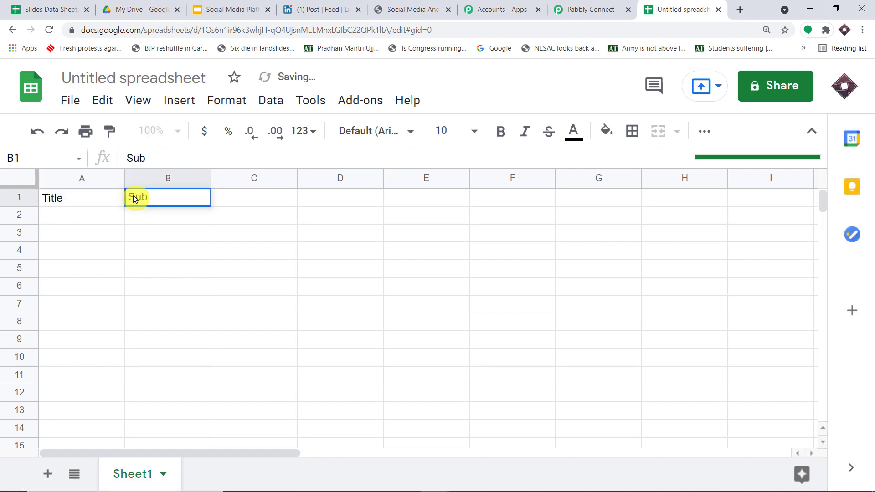
pyautogui.write('ject')
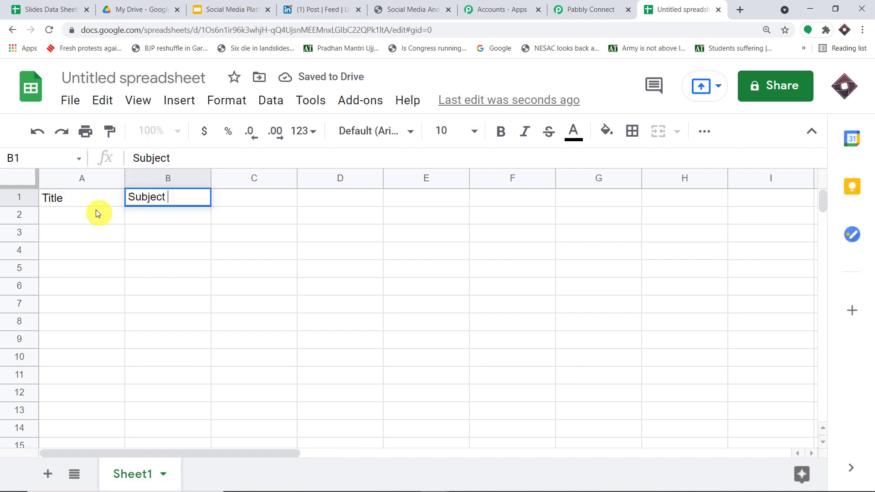
pyautogui.click(95, 212)
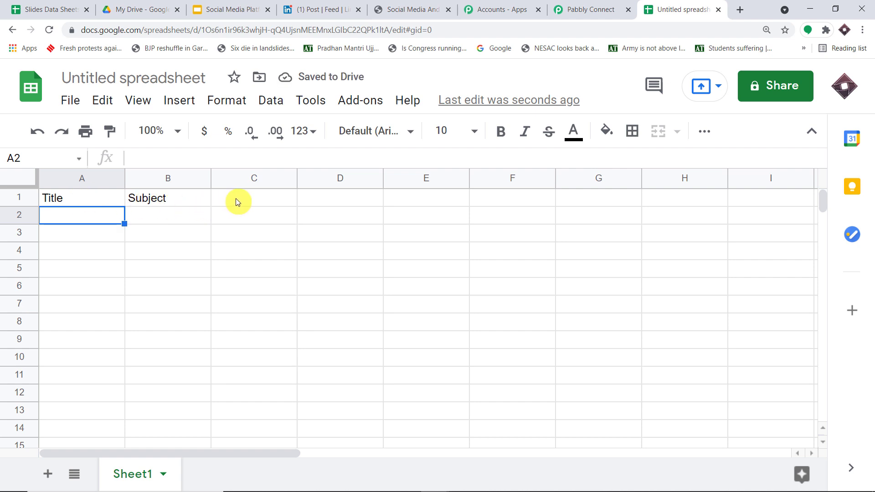
# Step: Rename the untitled spreadsheet as "Slides and LinkedIn"
pyautogui.click(145, 78)
pyautogui.press('BackSpace')
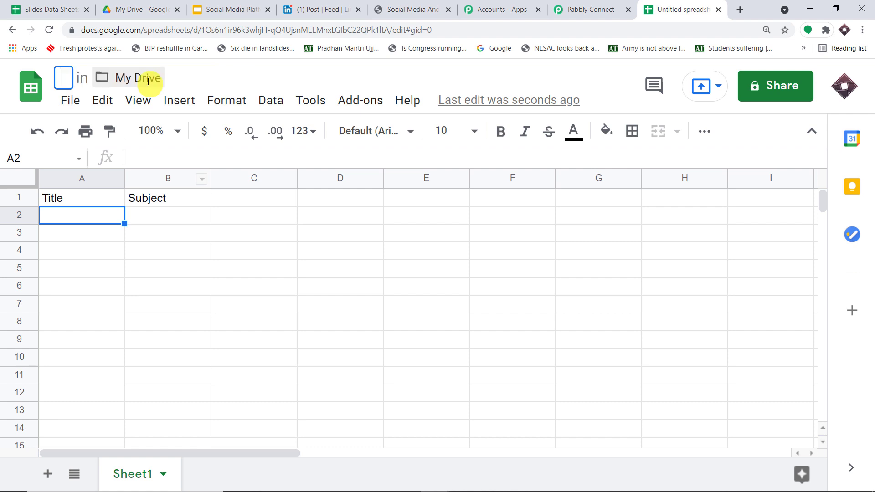
pyautogui.write('S')
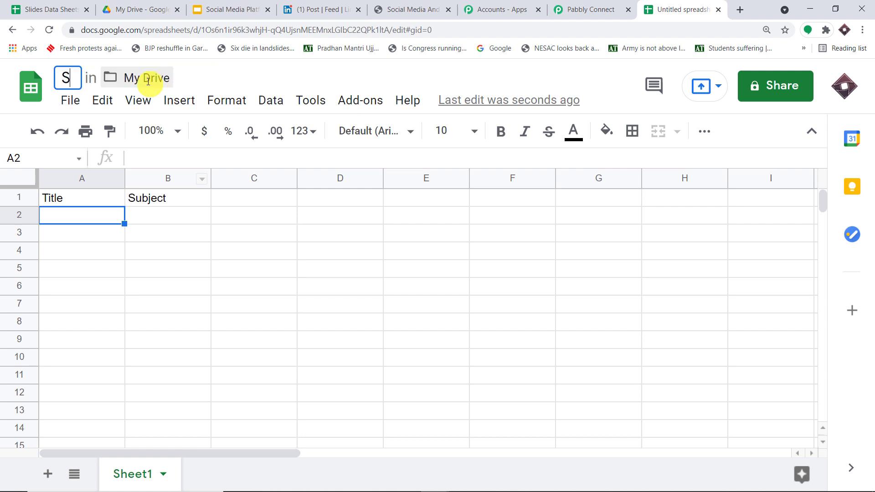
pyautogui.write('lides and Sheets')
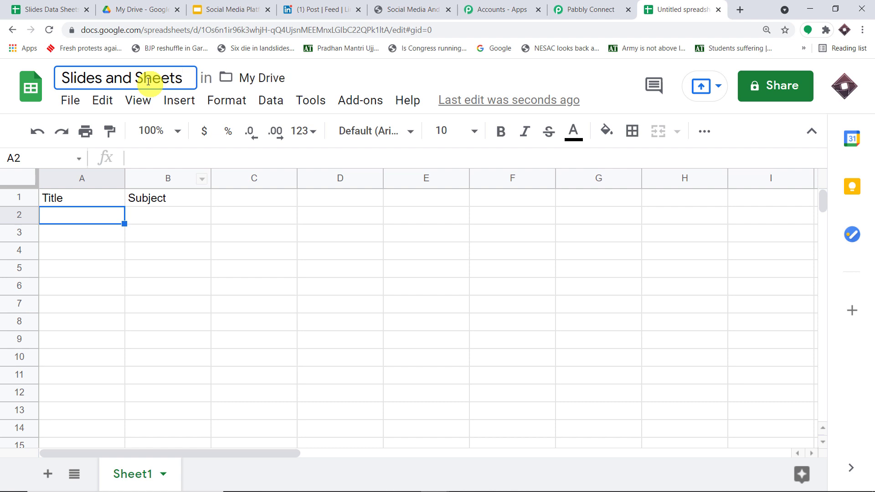
pyautogui.press('BackSpace')
pyautogui.press('BackSpace')
pyautogui.press('BackSpace')
pyautogui.press('BackSpace')
pyautogui.press('BackSpace')
pyautogui.press('BackSpace')
pyautogui.press('BackSpace')
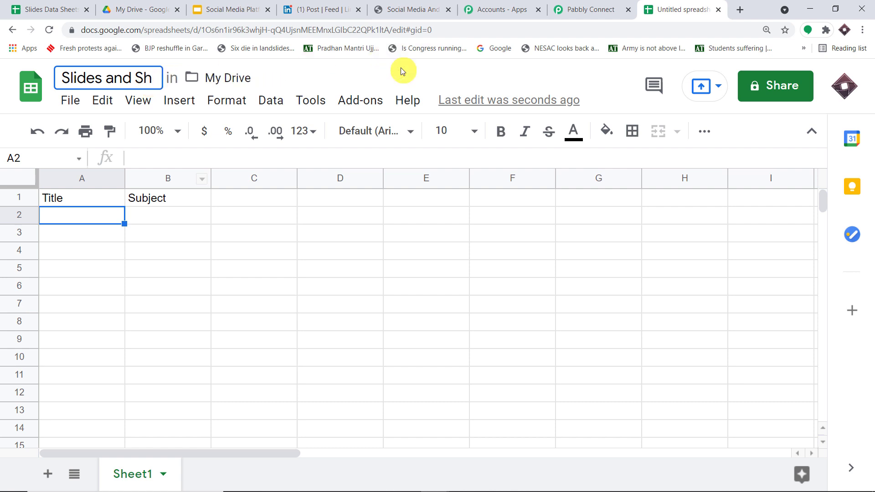
pyautogui.write('Lin')
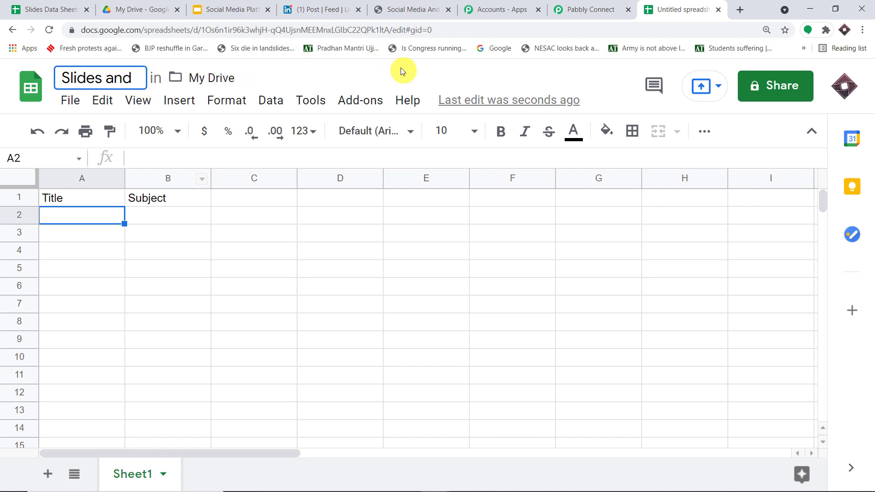
pyautogui.write('ked')
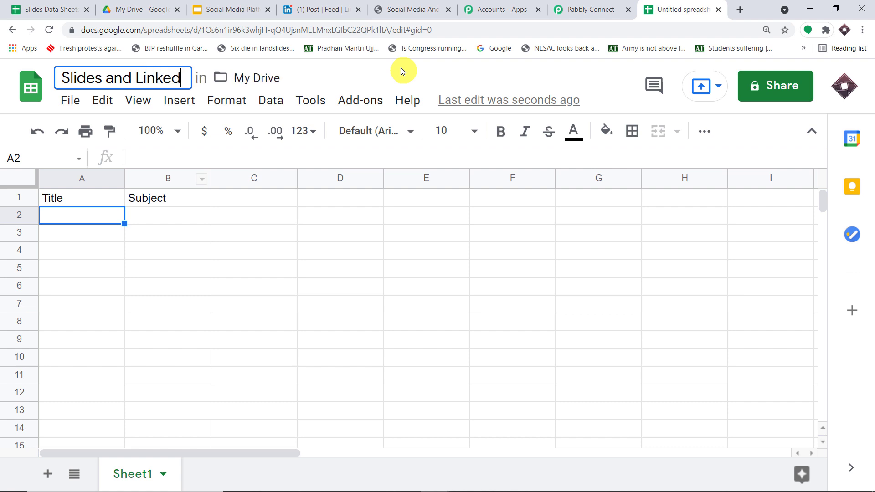
pyautogui.write('In')
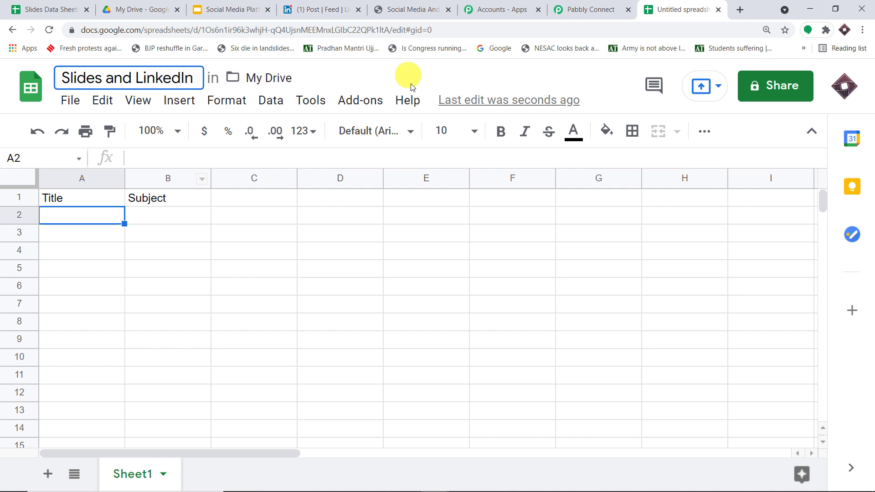
pyautogui.press('Return')
pyautogui.click(221, 230)
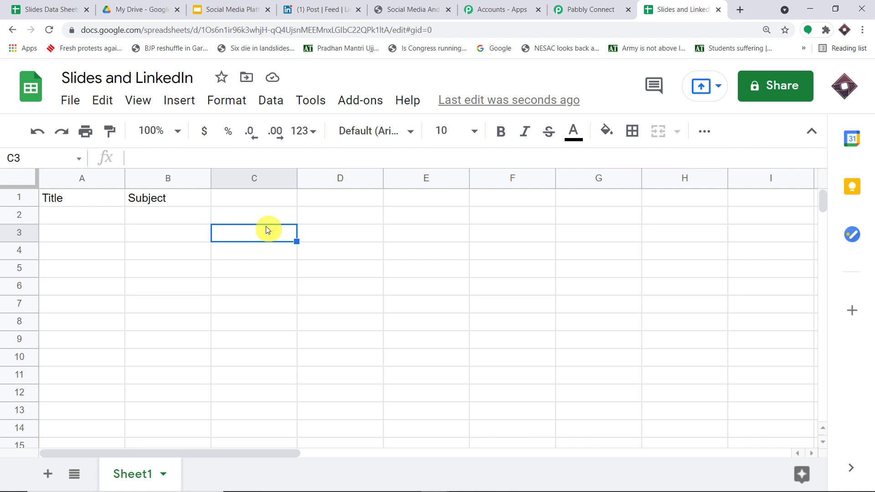
pyautogui.click(75, 206)
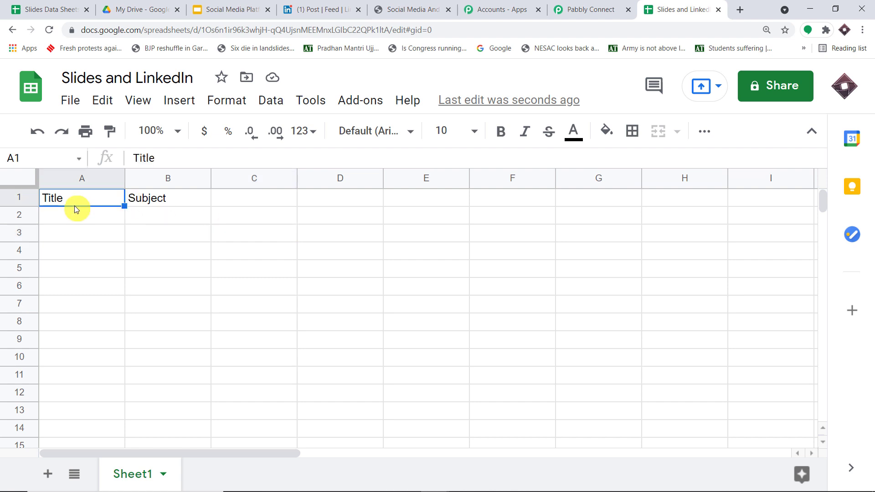
pyautogui.click(148, 202)
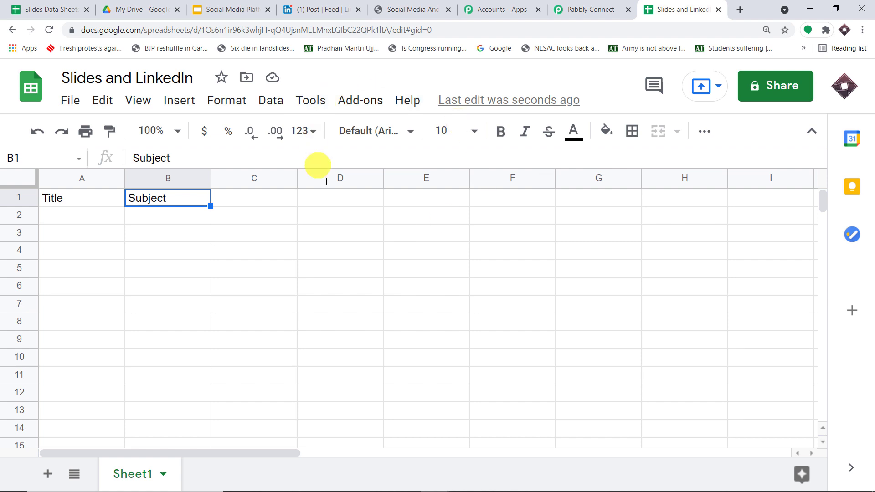
pyautogui.click(567, 5)
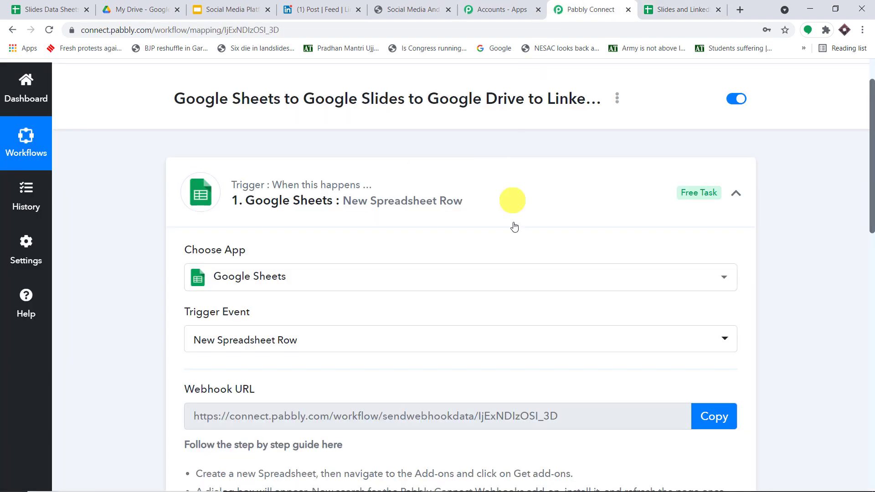
pyautogui.click(679, 8)
# Step: Search the Google Sheets add-on marketplace for Pabbly Connect Webhooks and check whether it is installed
pyautogui.click(351, 105)
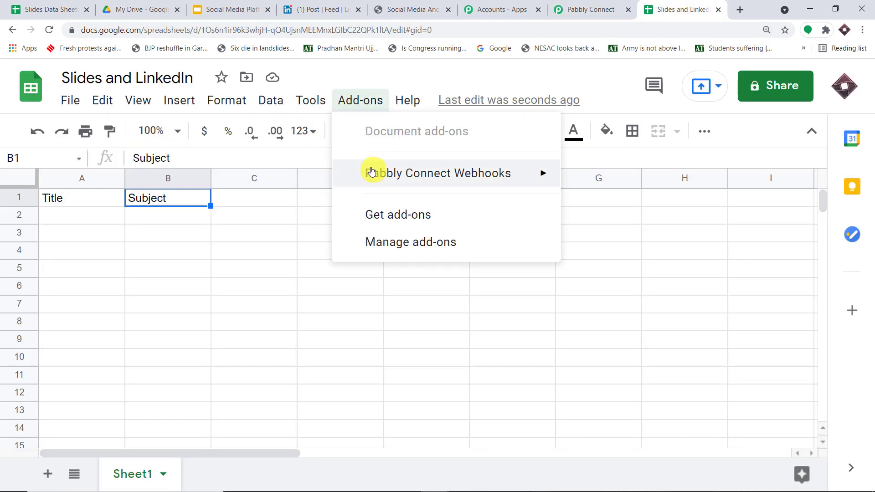
pyautogui.moveTo(372, 172)
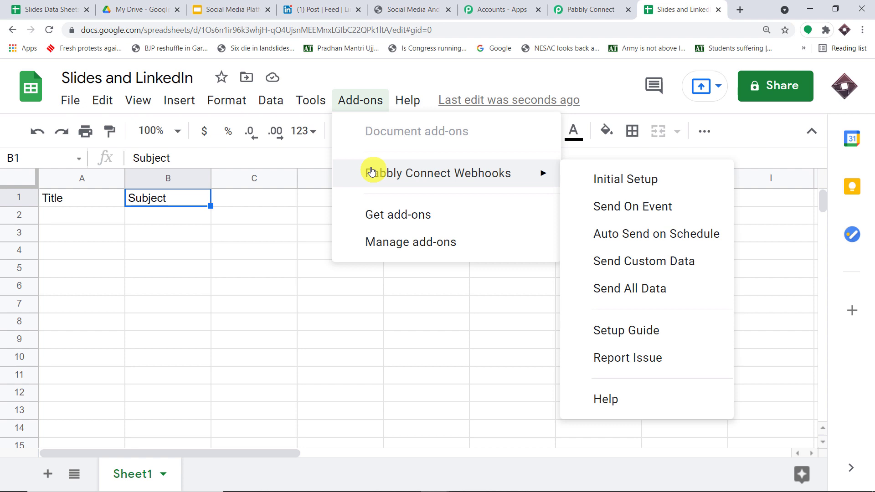
pyautogui.click(391, 215)
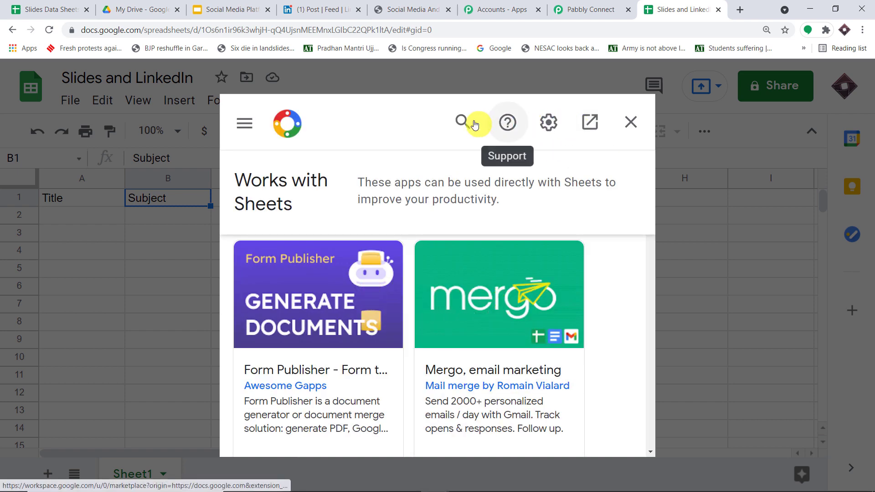
pyautogui.click(462, 122)
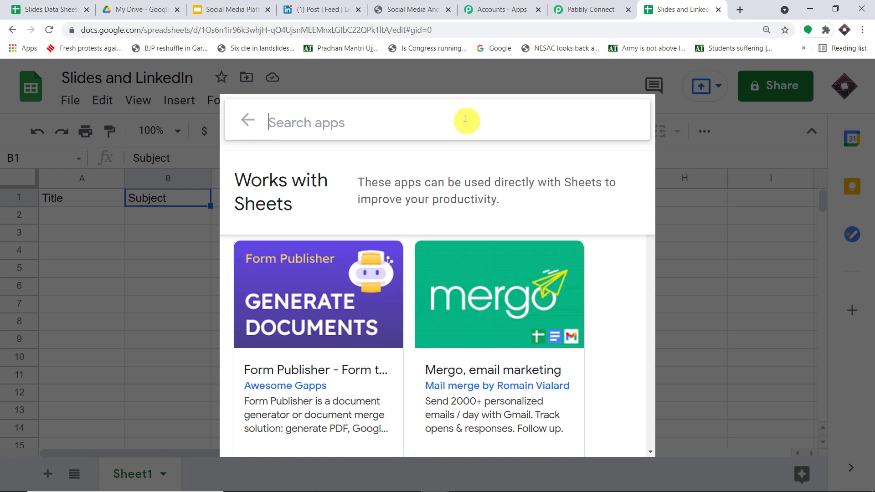
pyautogui.write('Pa')
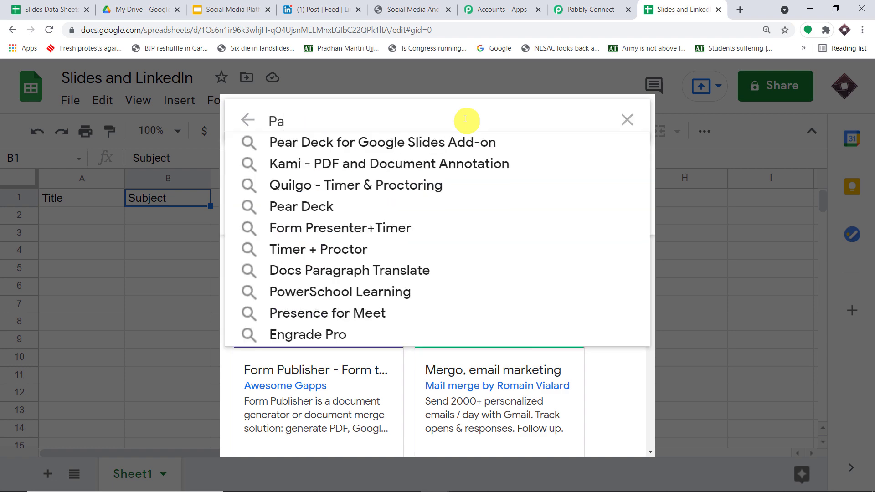
pyautogui.write('bbly')
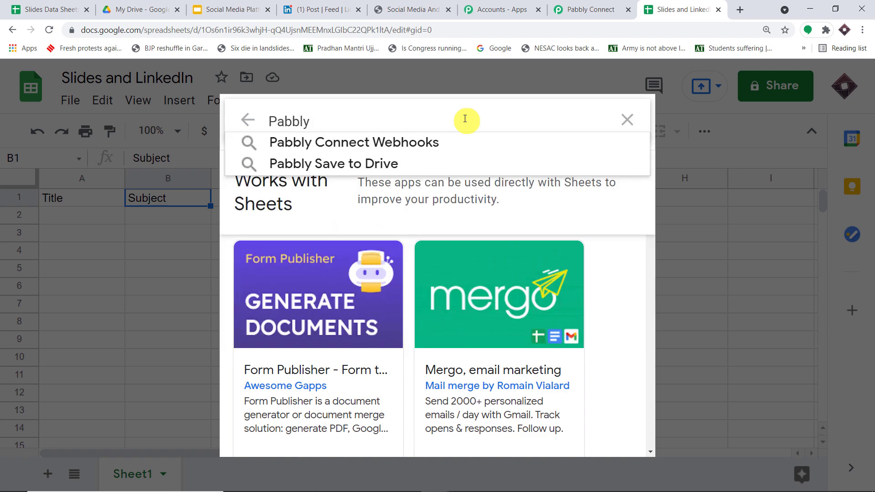
pyautogui.click(449, 141)
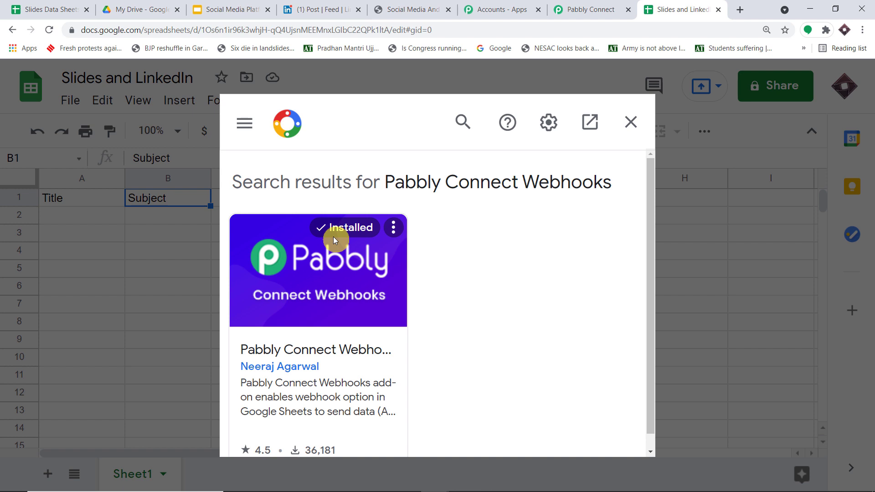
pyautogui.click(631, 122)
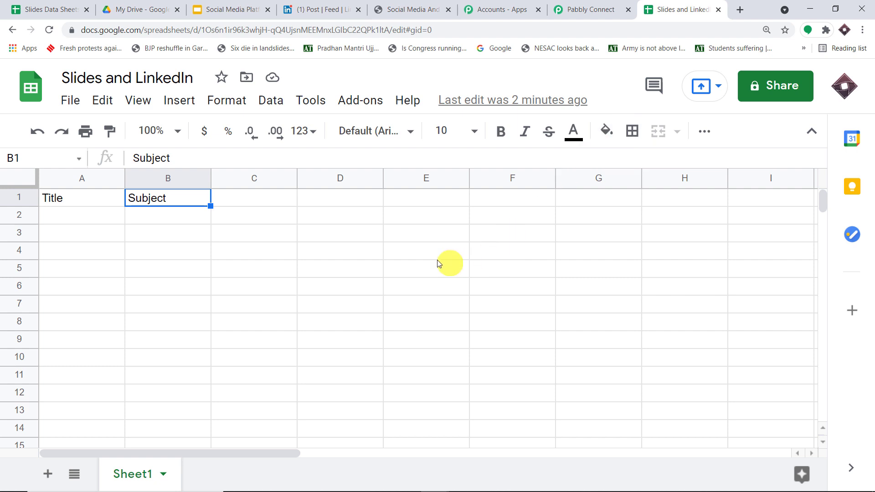
# Step: Start the initial setup of the Pabbly Connect Webhooks add-on and paste in the webhook URL copied from the Pabbly workflow
pyautogui.click(69, 258)
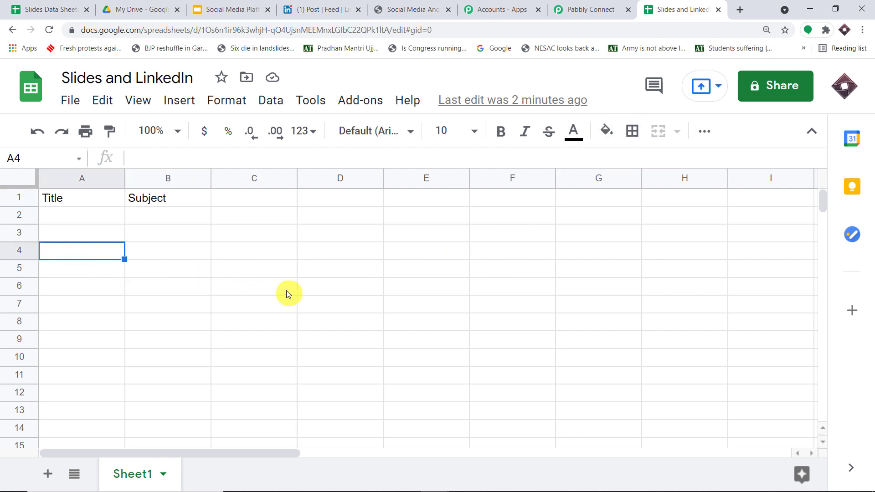
pyautogui.click(381, 101)
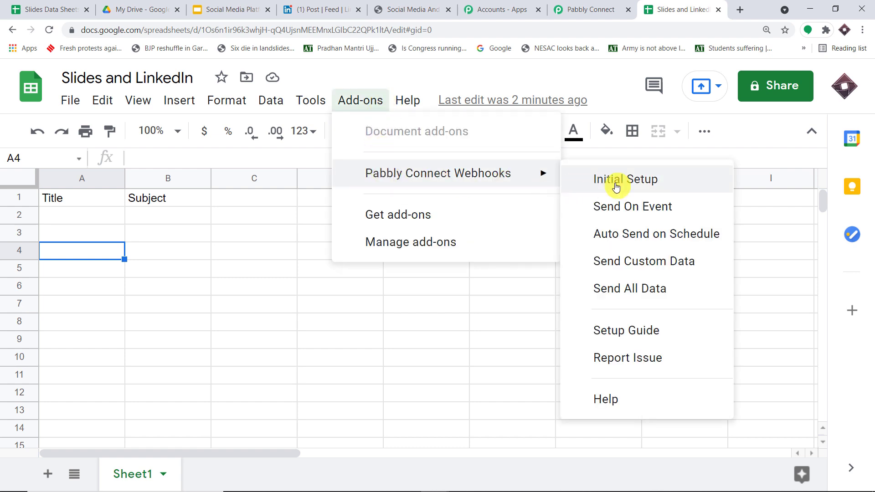
pyautogui.click(616, 187)
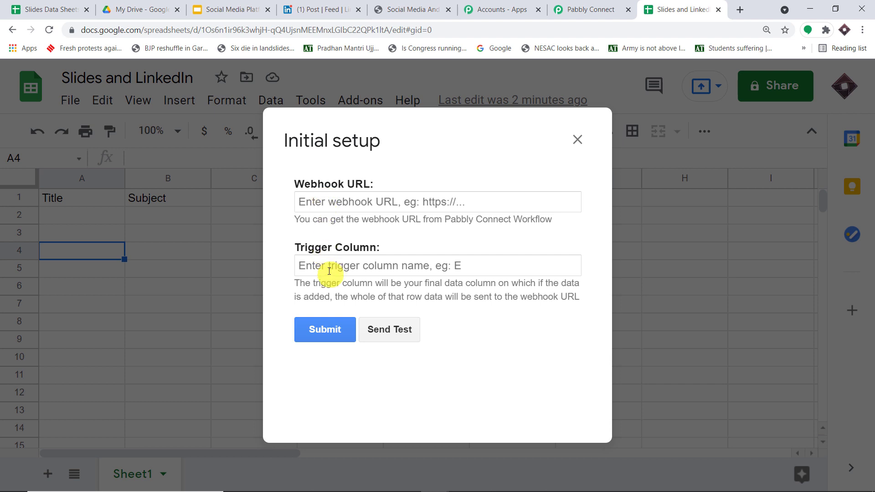
pyautogui.click(588, 9)
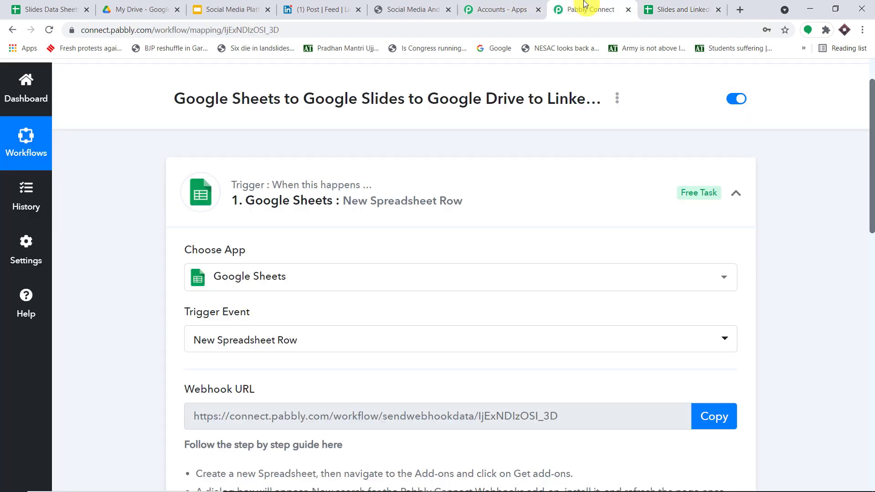
pyautogui.click(714, 416)
pyautogui.click(683, 9)
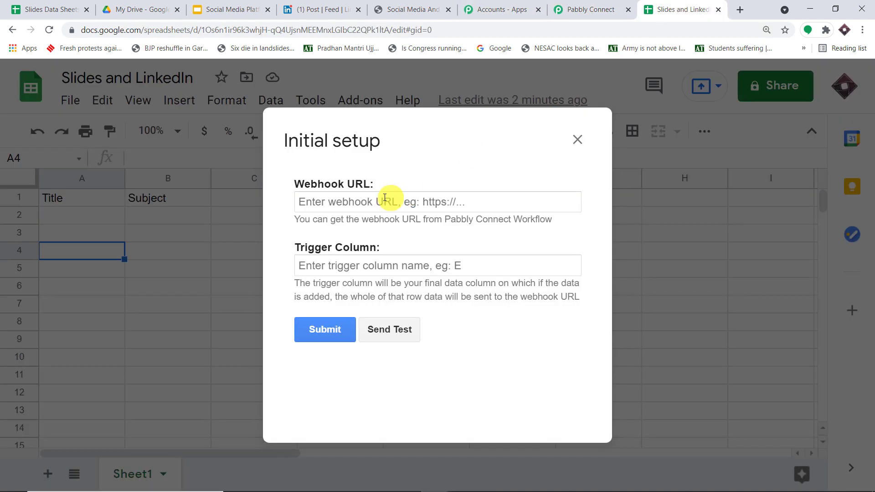
pyautogui.click(373, 203)
pyautogui.hotkey('ctrl', 'v')
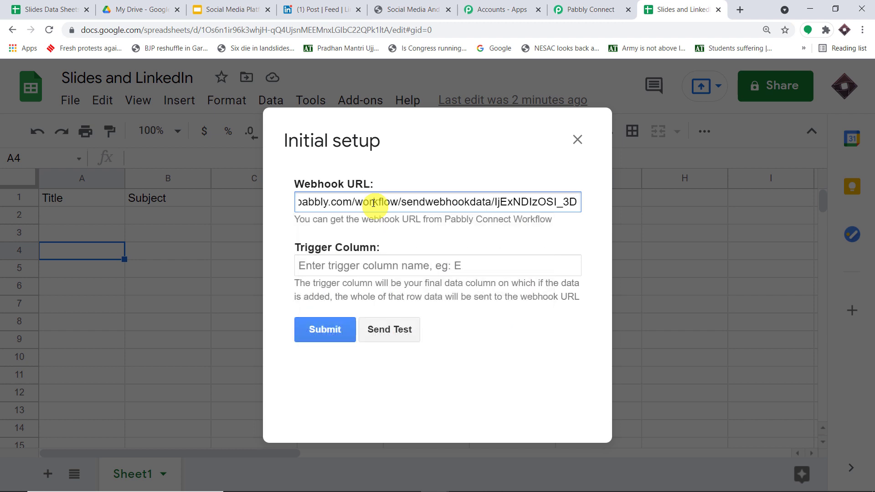
# Step: Set the trigger column to B and submit the add-on's initial setup
pyautogui.click(354, 267)
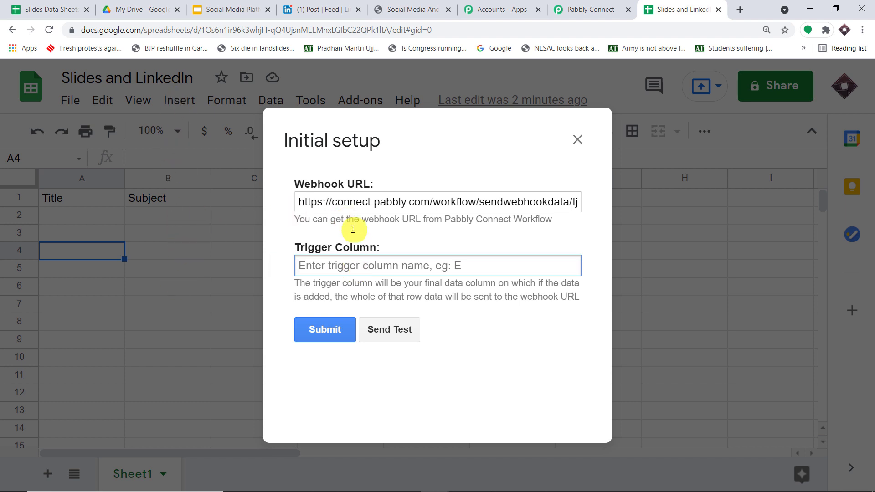
pyautogui.write('B')
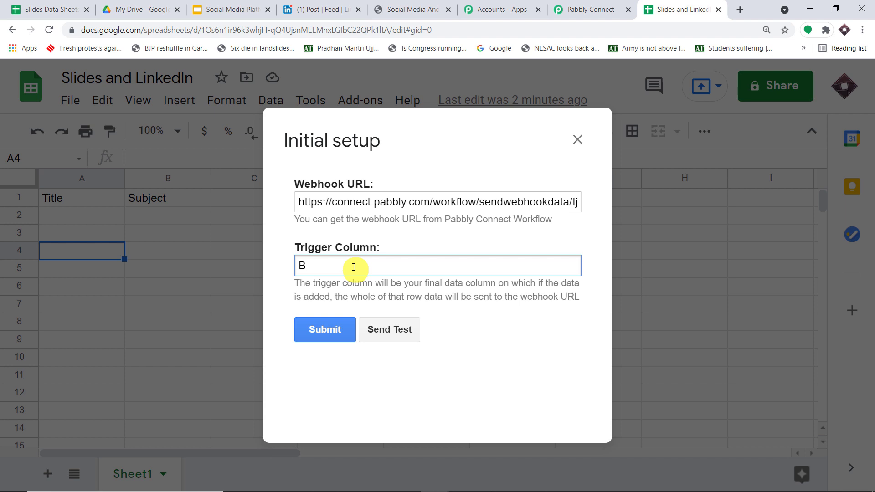
pyautogui.click(328, 333)
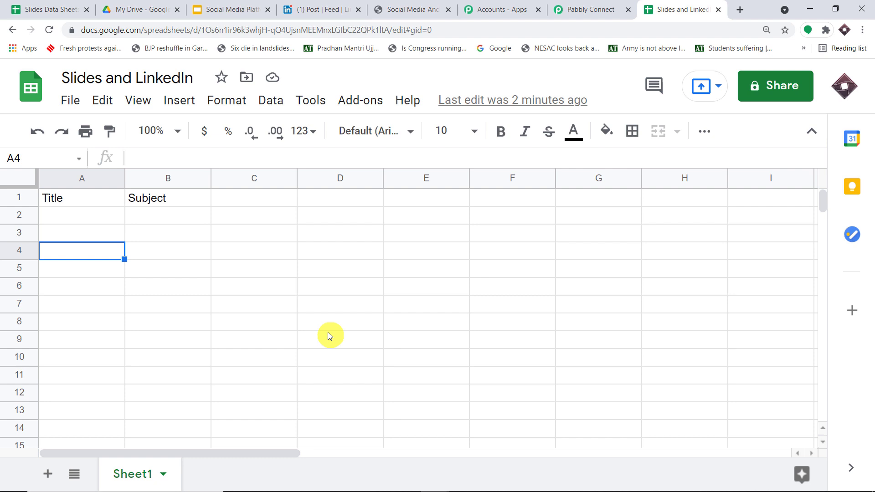
# Step: Enable Send On Event for the Pabbly Connect Webhooks add-on in the Slides and LinkedIn spreadsheet
pyautogui.click(593, 10)
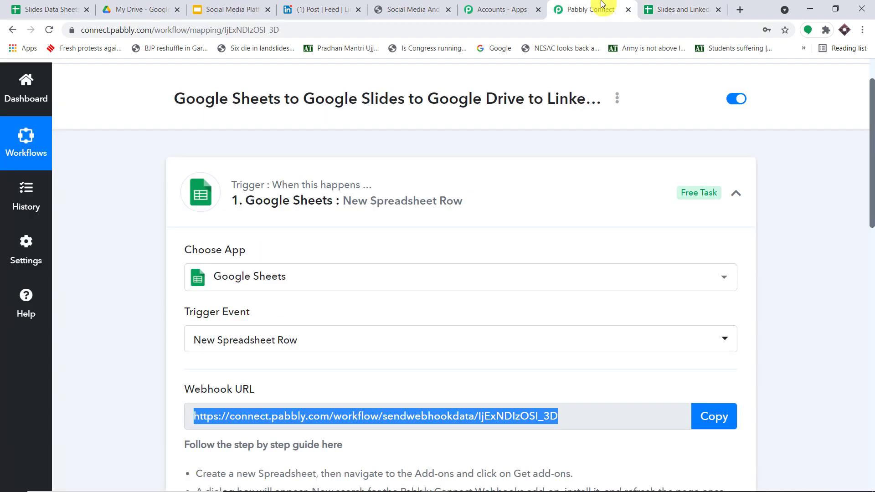
pyautogui.click(673, 9)
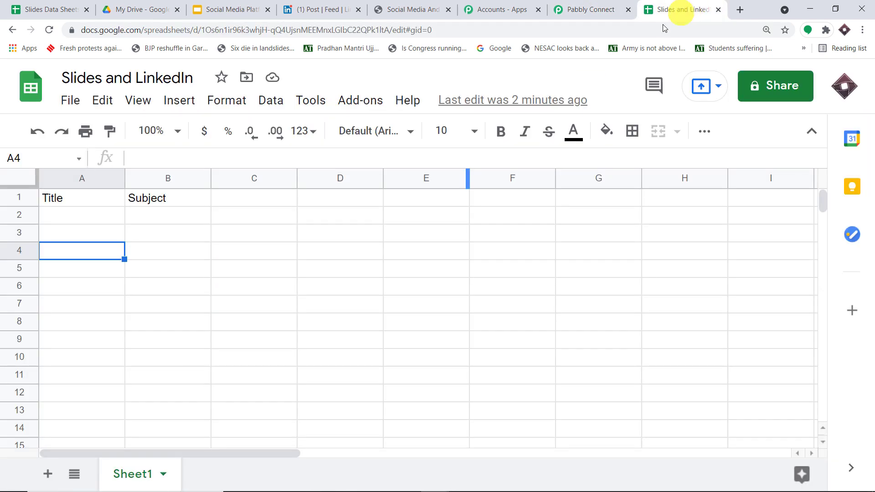
pyautogui.click(370, 100)
pyautogui.moveTo(366, 186)
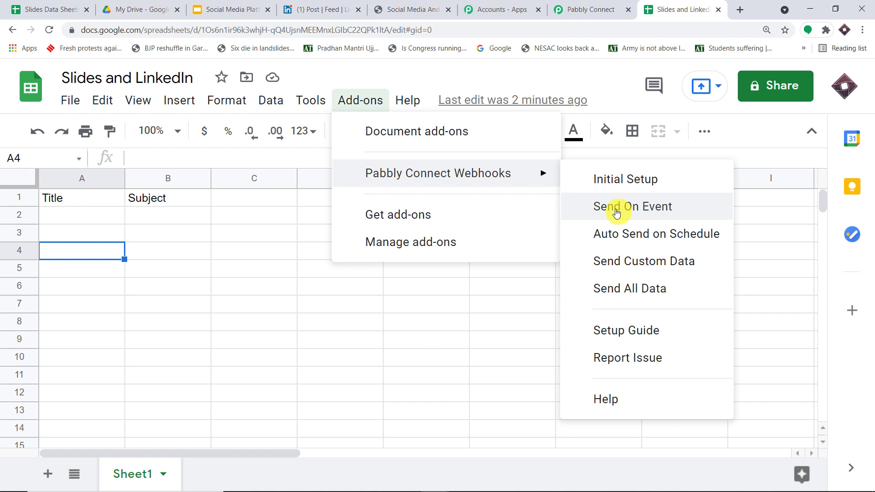
pyautogui.click(643, 209)
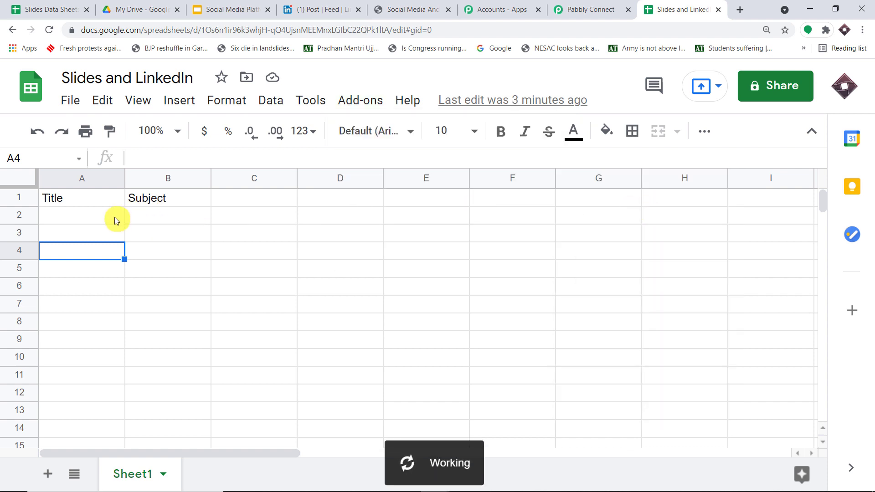
pyautogui.click(14, 233)
pyautogui.click(15, 251)
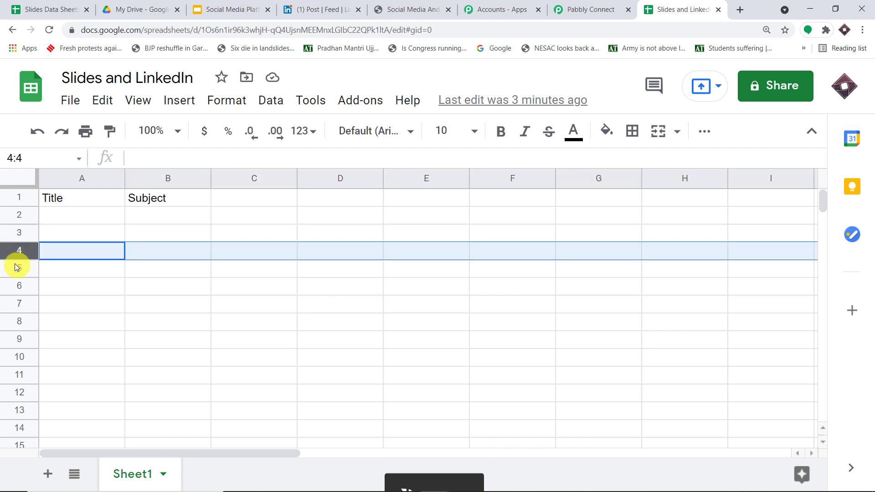
pyautogui.click(16, 268)
pyautogui.click(19, 287)
pyautogui.click(16, 305)
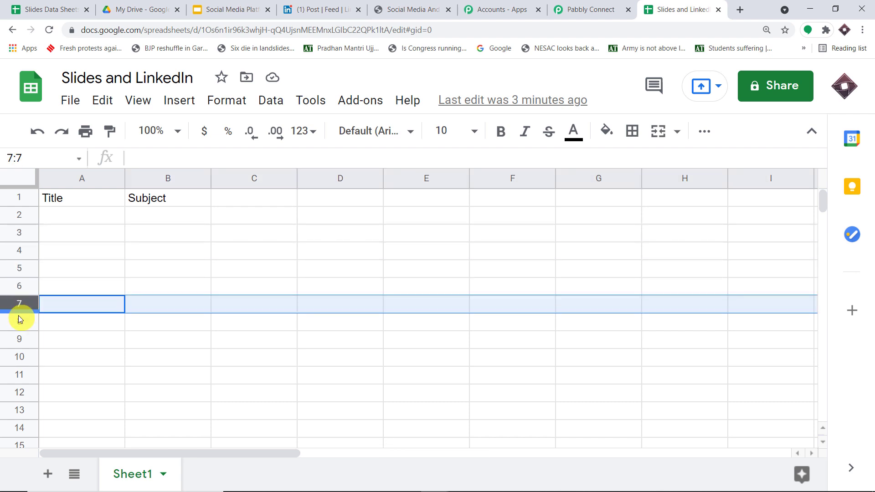
pyautogui.click(18, 320)
# Step: Check the webhook response status of the Google Sheets trigger in the Pabbly Connect workflow, and return to the spreadsheet
pyautogui.click(608, 5)
pyautogui.scroll(-10, 578, 190)
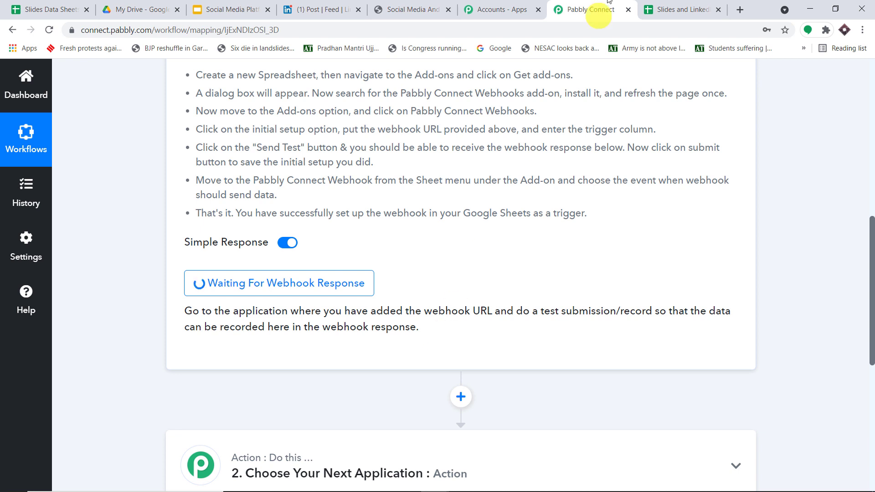
pyautogui.click(654, 4)
# Step: Enter "Digital Marketing Benefits" as the title in A2
pyautogui.click(63, 220)
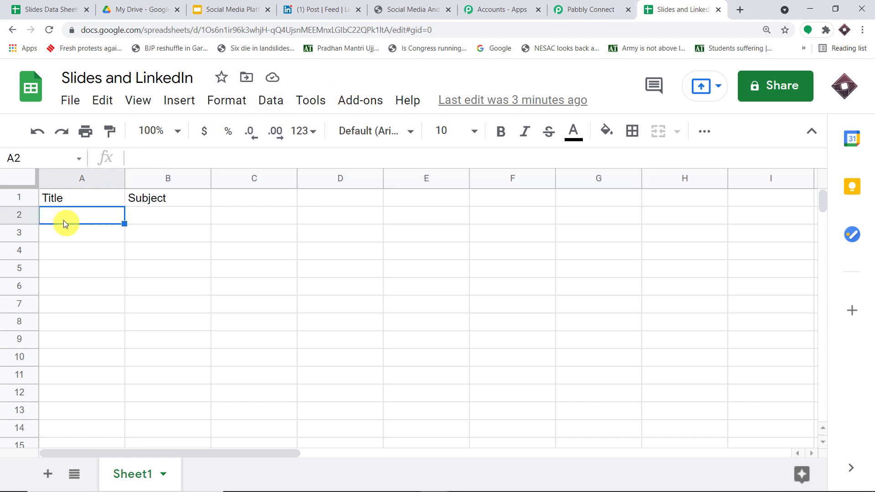
pyautogui.write('D')
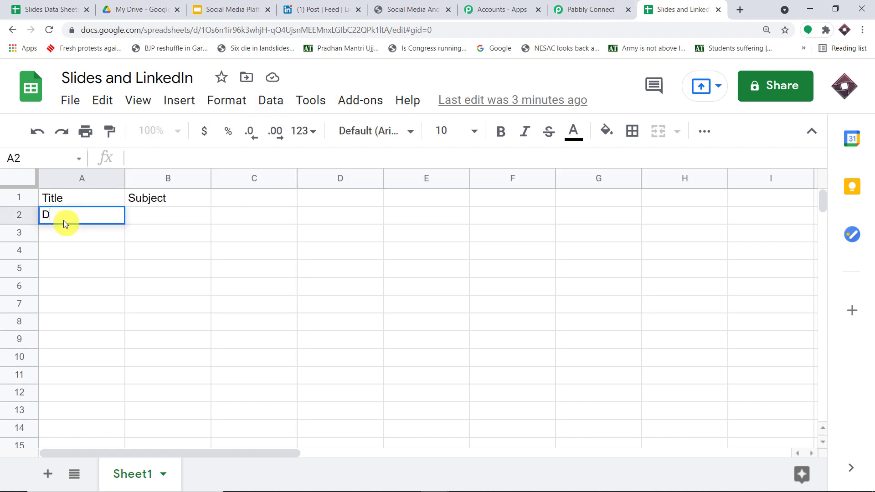
pyautogui.write('igital Market')
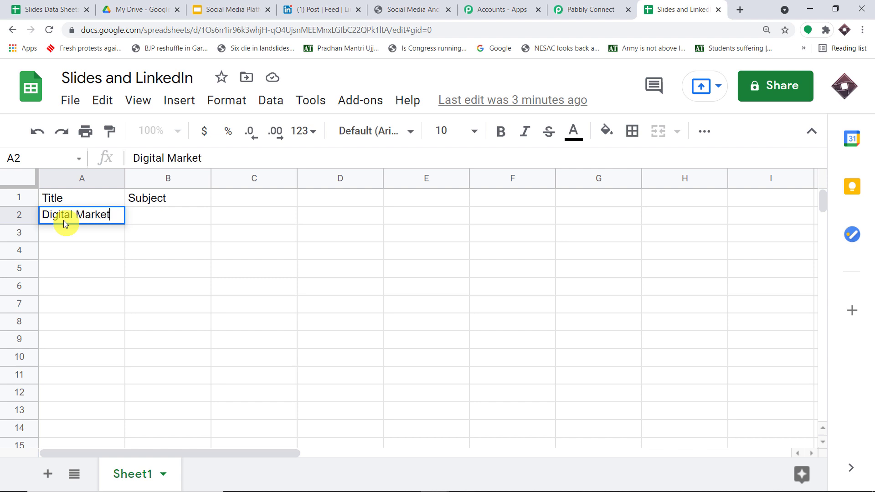
pyautogui.write('ing Benfits')
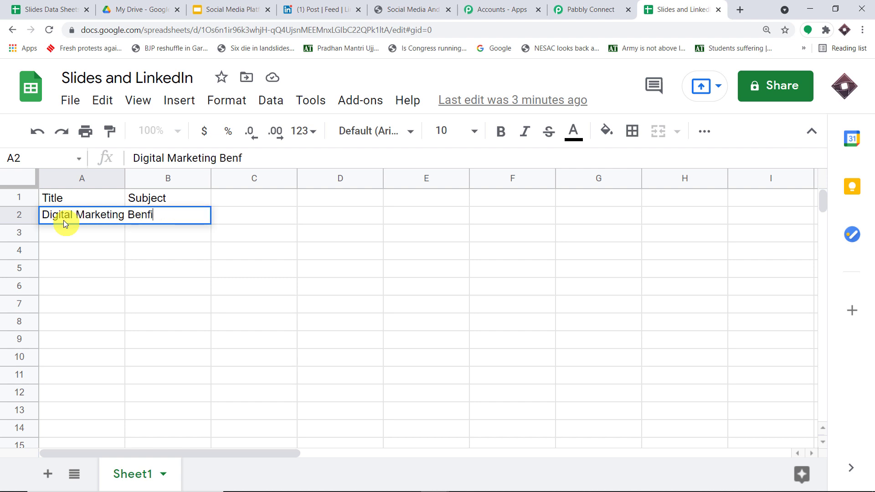
pyautogui.press('BackSpace')
pyautogui.press('BackSpace')
pyautogui.press('BackSpace')
pyautogui.press('BackSpace')
pyautogui.press('BackSpace')
pyautogui.write('efits')
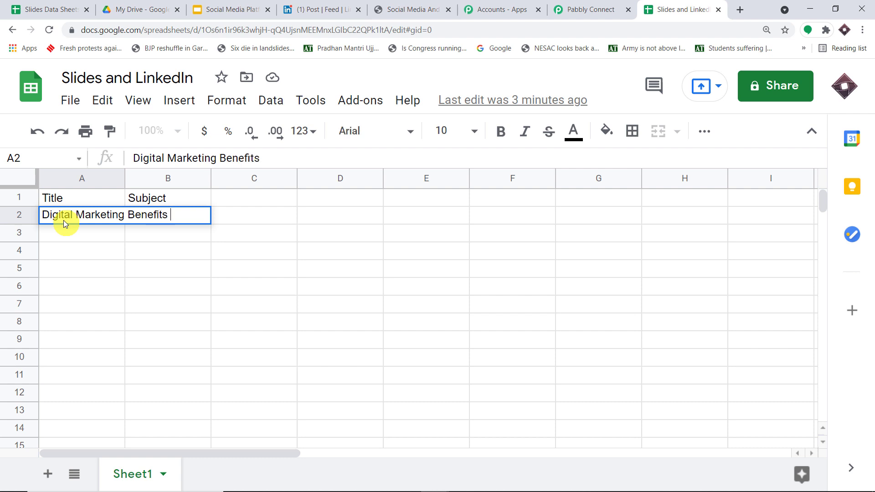
pyautogui.click(78, 256)
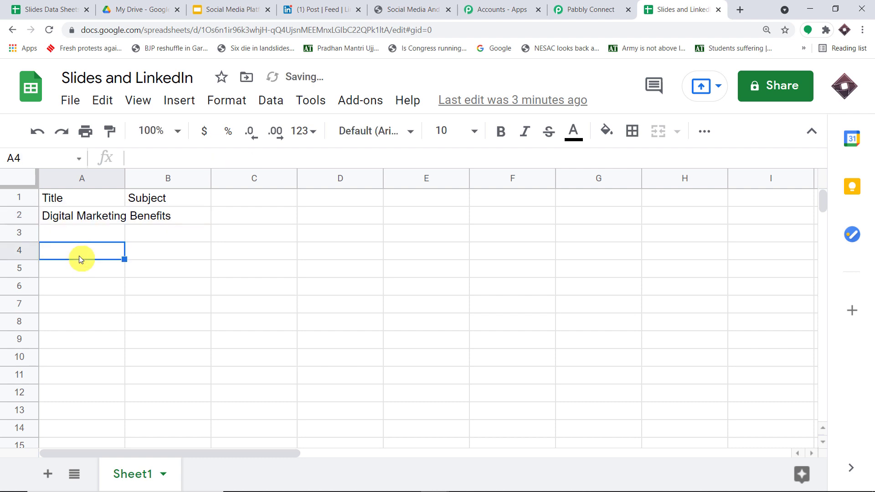
# Step: Enter in B2 the subject text beginning "The main advantage of digital marketing" and ending "increasing brand loyalty and driving online sales"
pyautogui.click(162, 220)
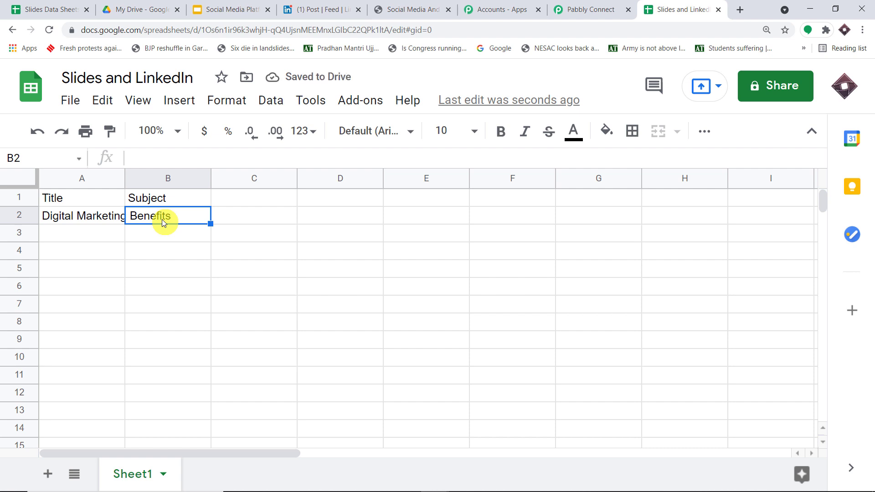
pyautogui.write('The main advantage of digital marketing is that a targeted audience can be reached in a cost-effective and measurable way. Other digital marketing advantages include increasing brand loyalty and driving online sales')
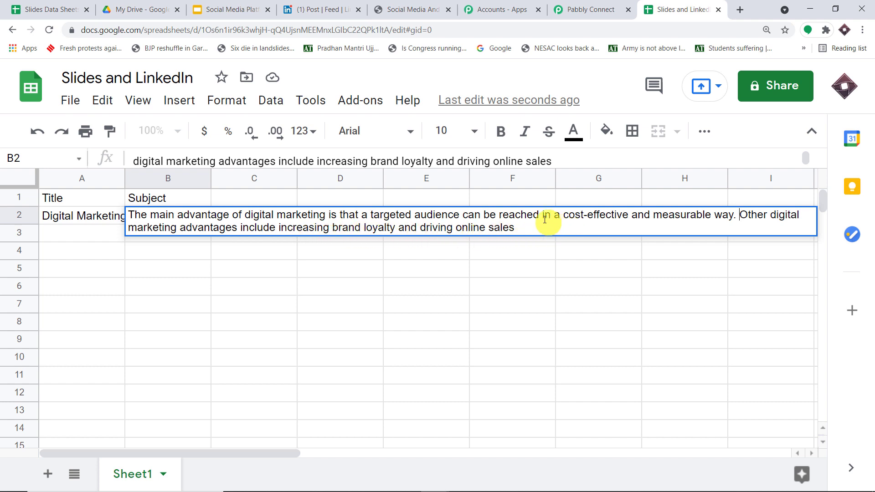
pyautogui.click(185, 287)
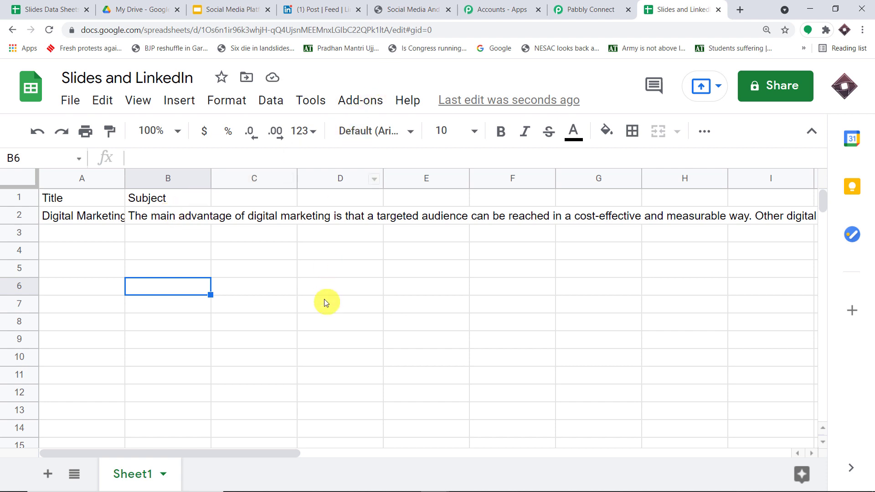
# Step: Expand the Title and Subject values in Pabbly Connect's received webhook response and compare them with row 2 of the spreadsheet
pyautogui.click(584, 8)
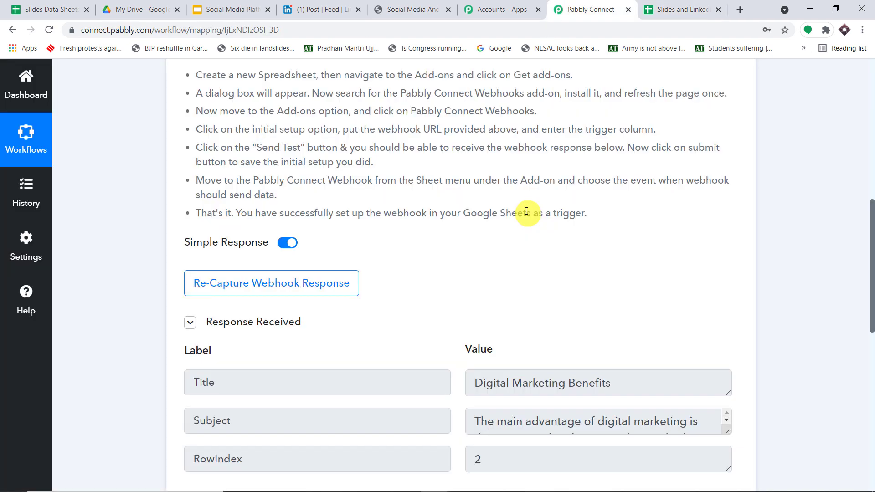
pyautogui.scroll(-5, 526, 211)
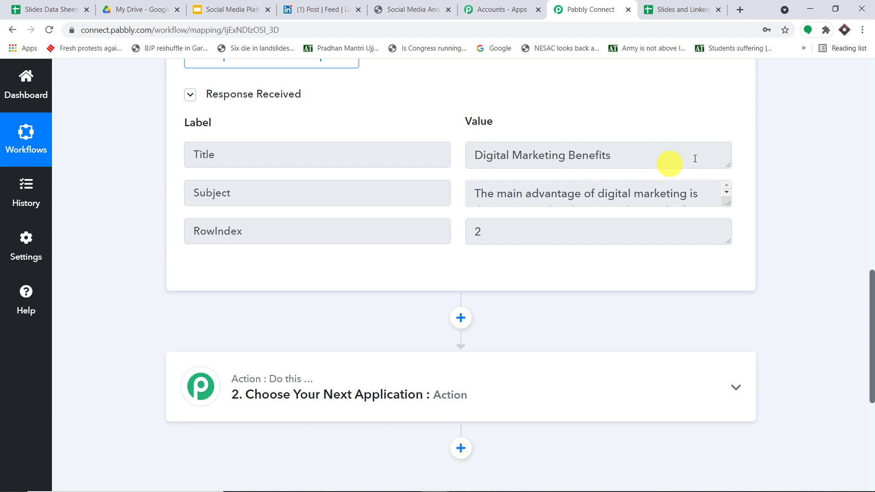
pyautogui.moveTo(727, 161); pyautogui.dragTo(726, 190)
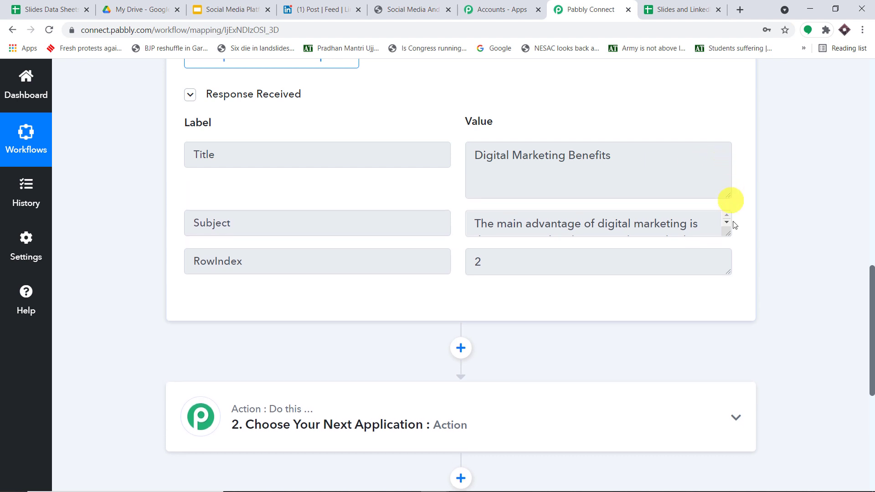
pyautogui.moveTo(728, 232); pyautogui.dragTo(739, 356)
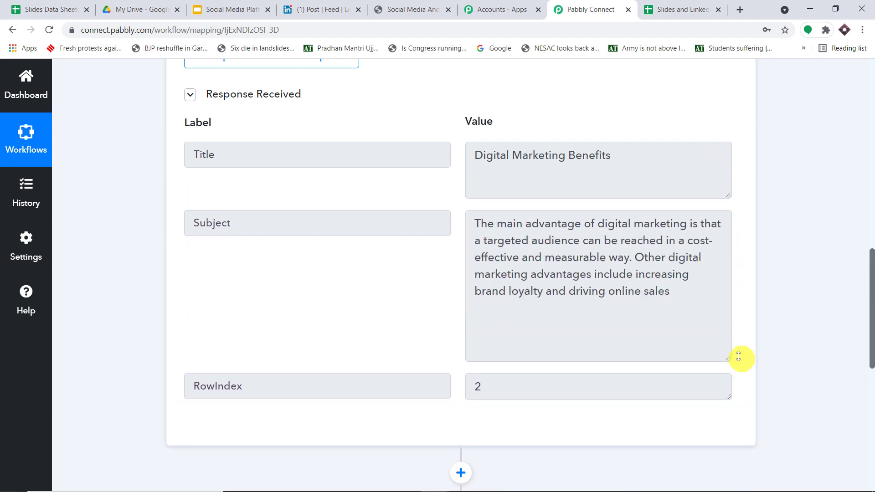
pyautogui.click(673, 4)
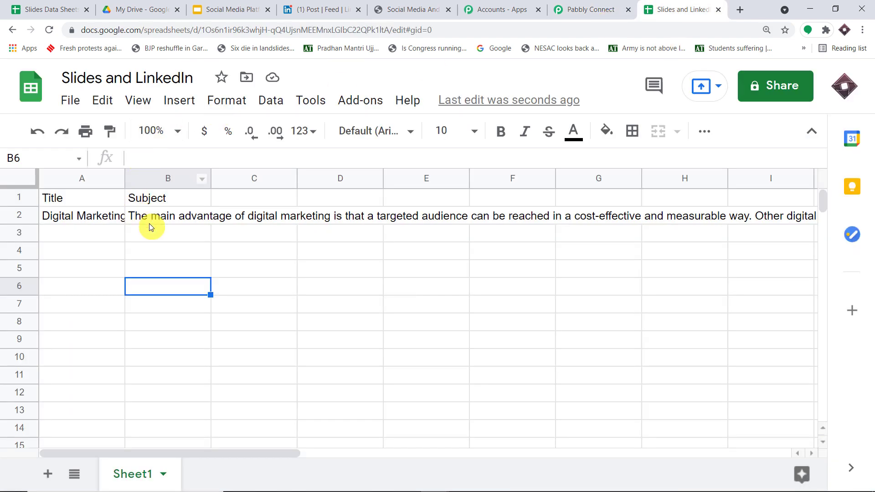
pyautogui.click(577, 8)
pyautogui.scroll(-4, 469, 292)
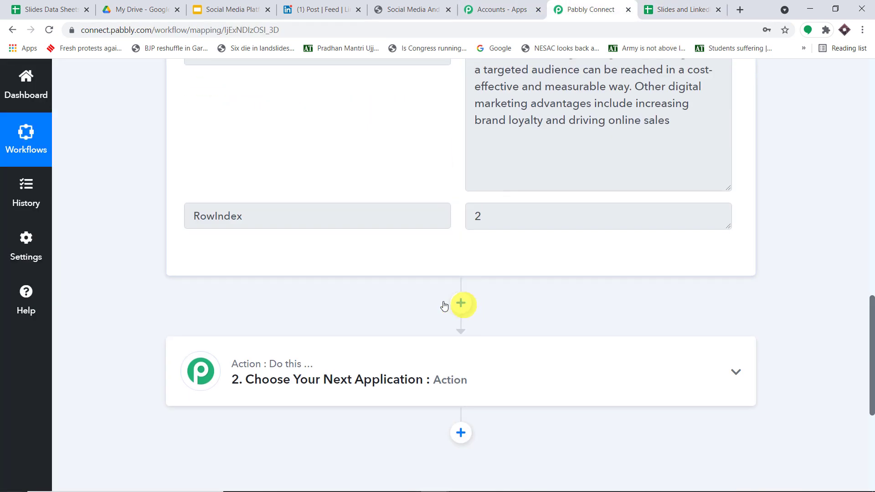
pyautogui.click(679, 13)
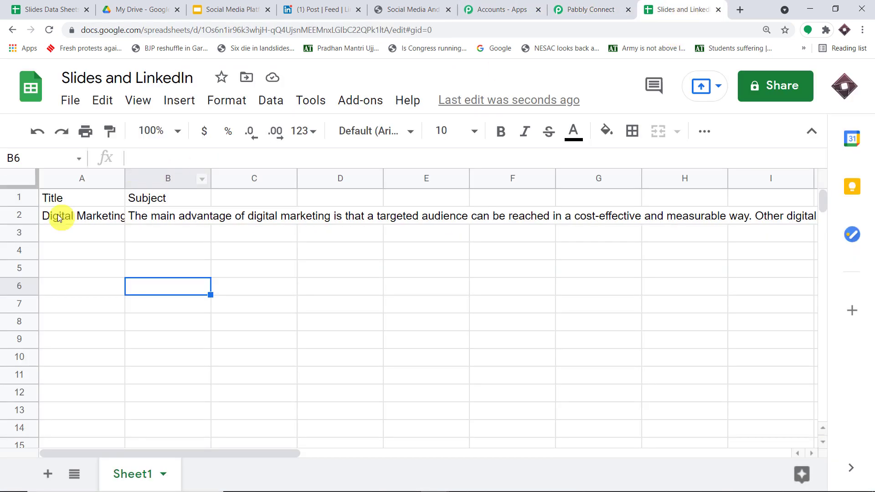
pyautogui.click(18, 215)
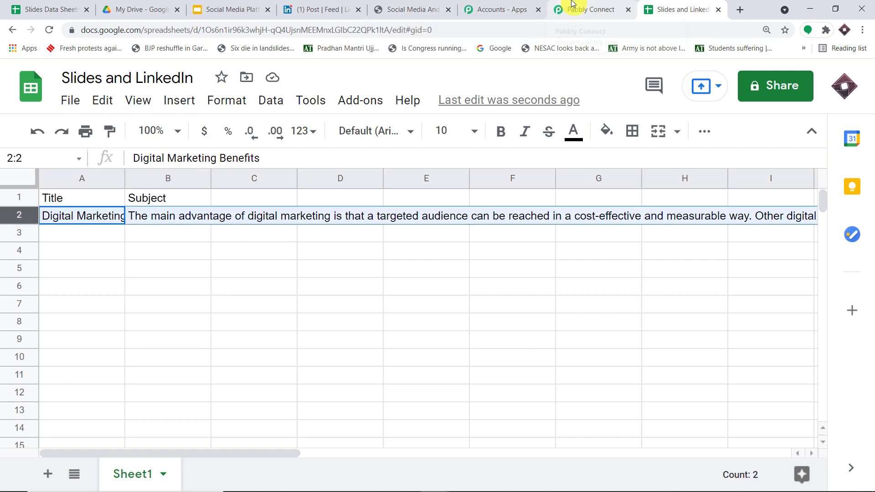
pyautogui.click(600, 5)
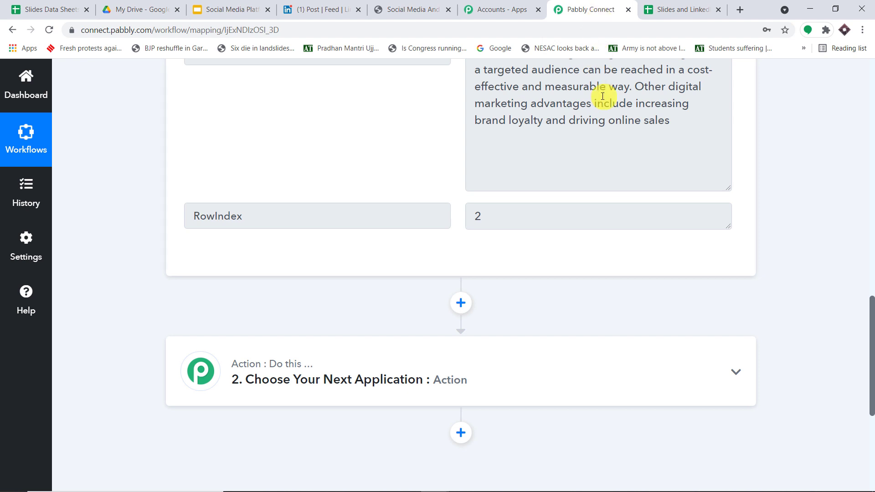
# Step: Choose Google Slides as the app for the workflow's second step
pyautogui.scroll(-4, 603, 96)
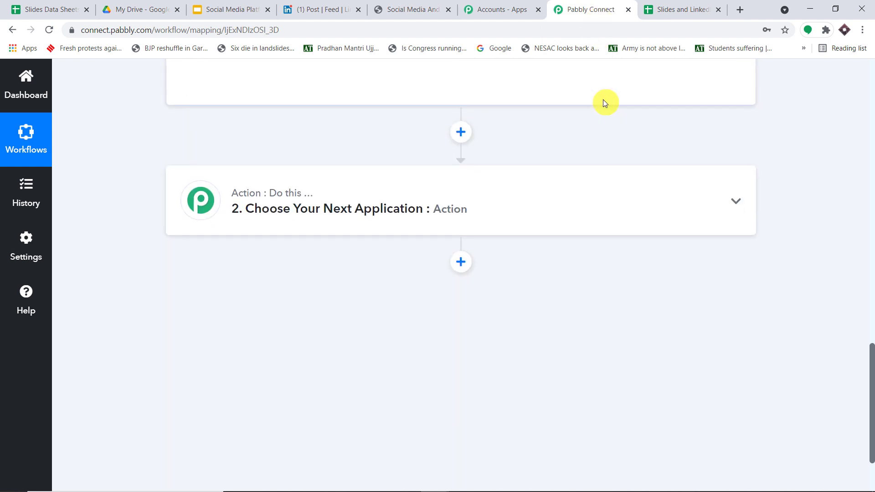
pyautogui.click(416, 197)
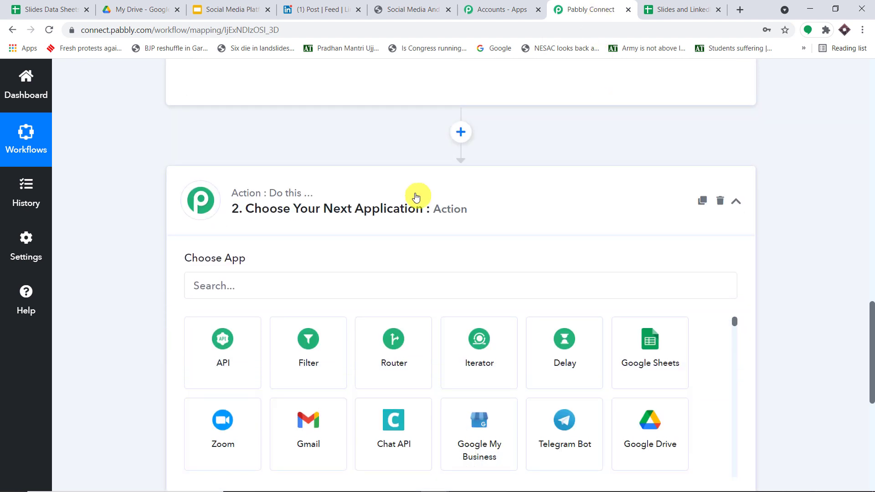
pyautogui.click(262, 288)
pyautogui.write('googl')
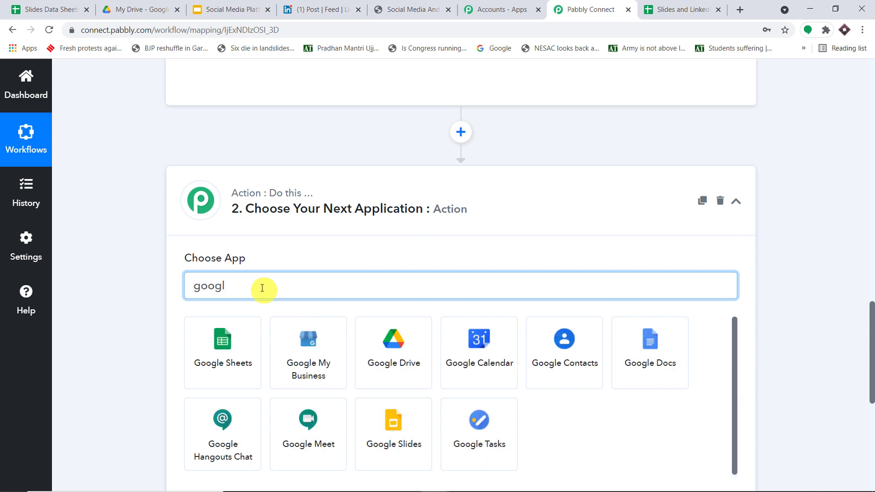
pyautogui.click(382, 423)
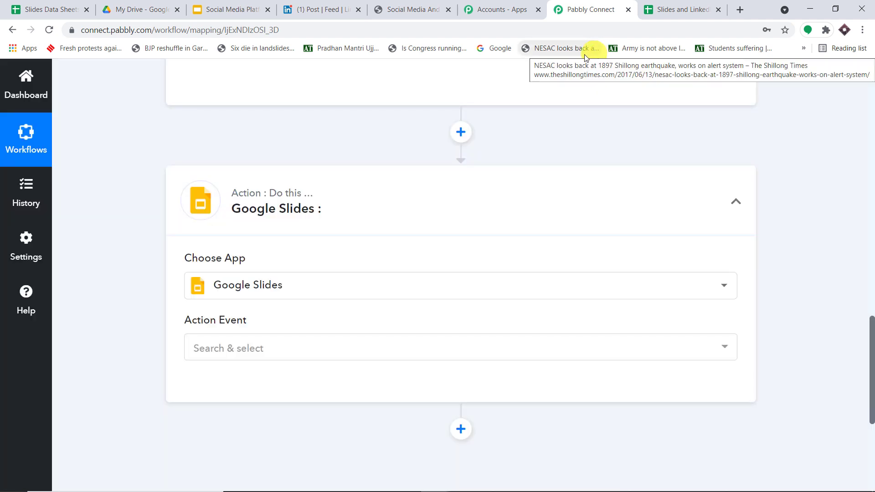
# Step: Set the Google Slides action event to Create Presentation From Template after reviewing the available events
pyautogui.click(289, 349)
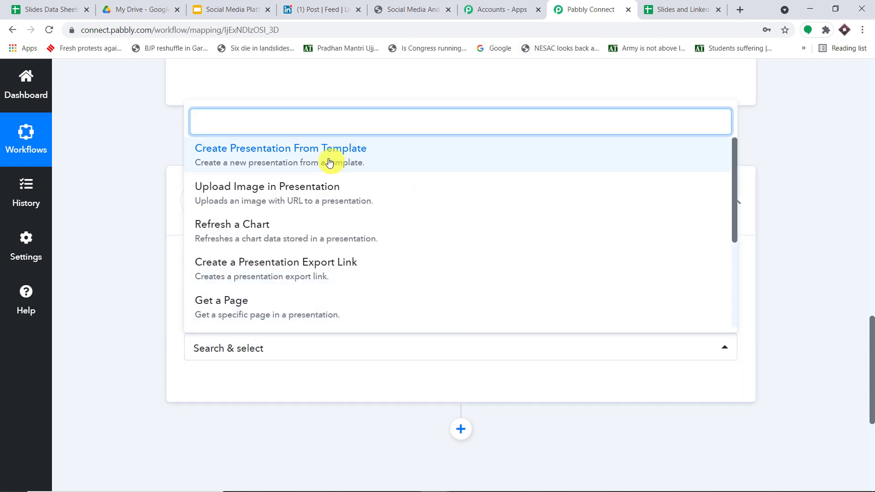
pyautogui.scroll(-3, 337, 166)
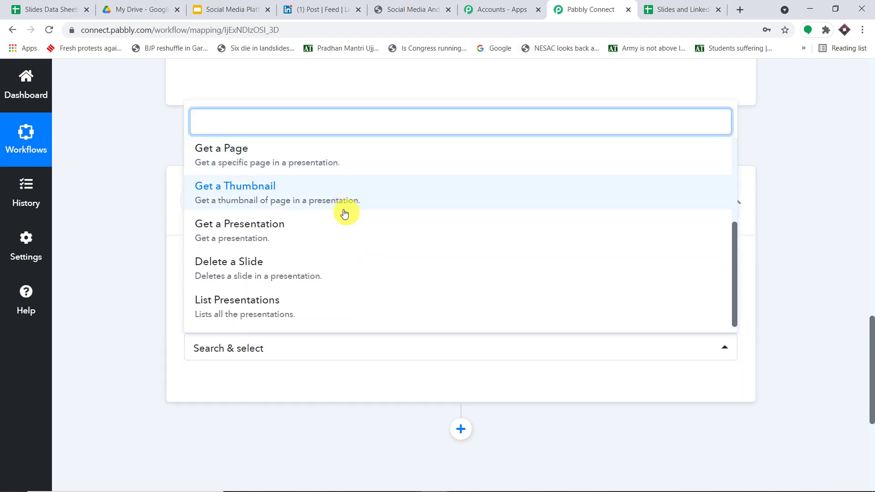
pyautogui.scroll(2, 343, 205)
pyautogui.scroll(1, 385, 211)
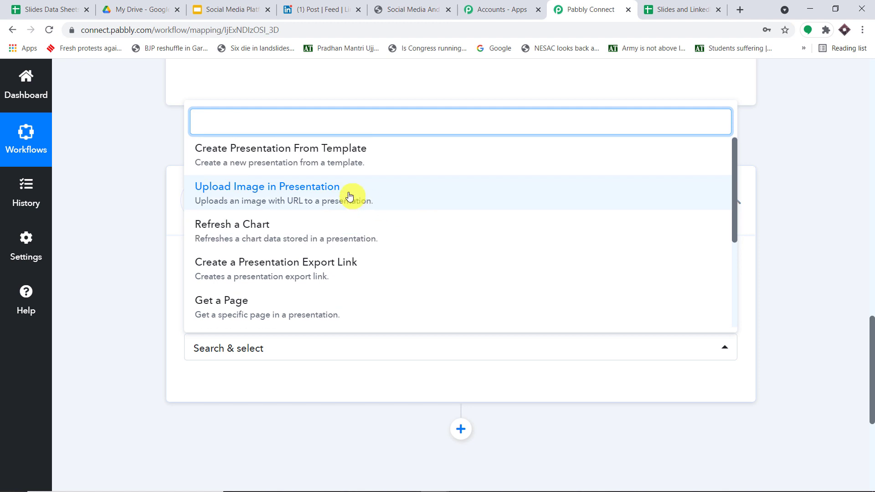
pyautogui.click(332, 158)
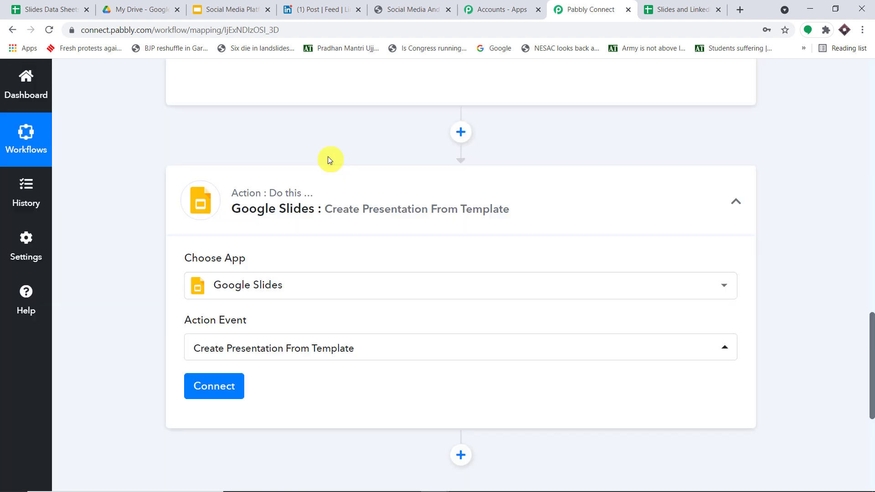
# Step: Switch to Google Slides and create a blank presentation from its home page
pyautogui.click(247, 8)
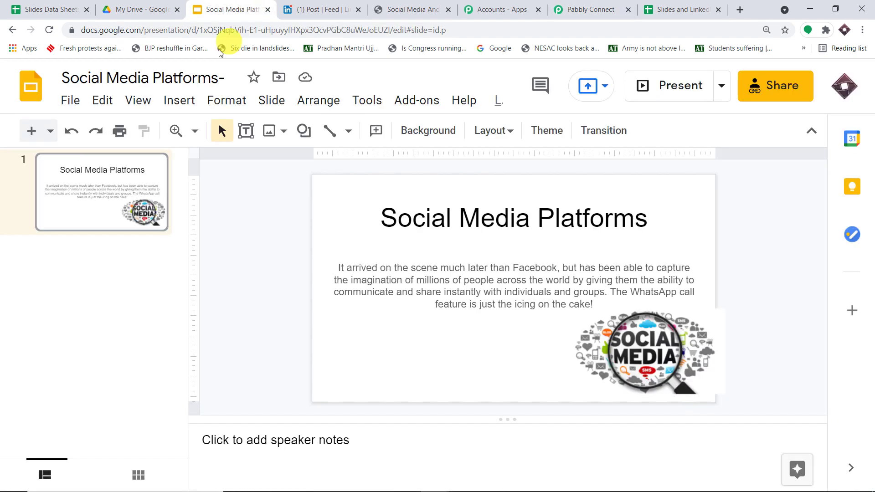
pyautogui.click(31, 86)
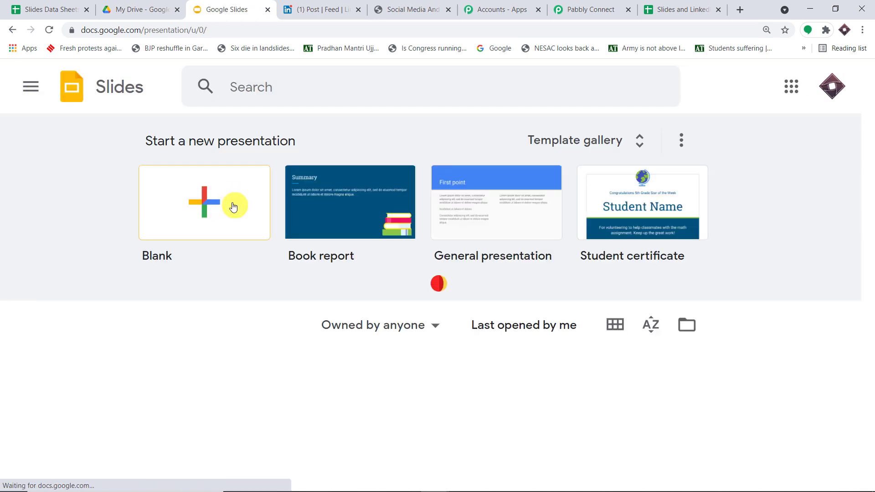
pyautogui.click(217, 203)
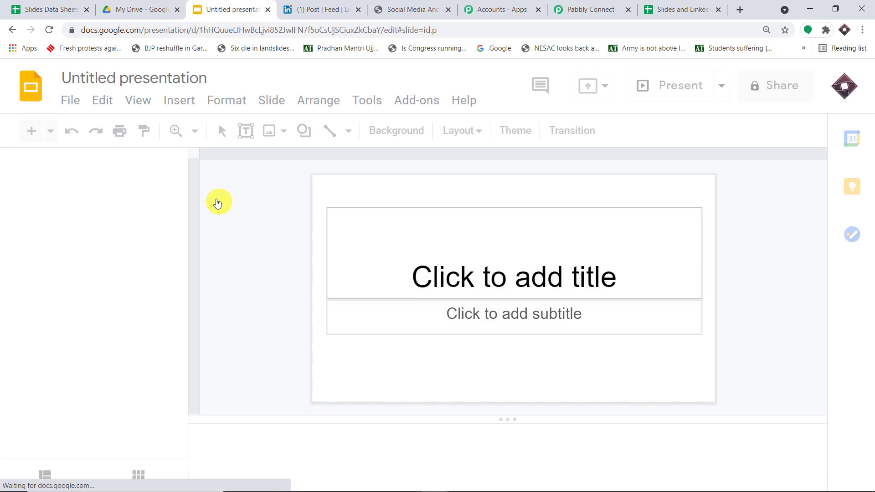
# Step: Name the new presentation "Digital Marketing Template"
pyautogui.click(134, 79)
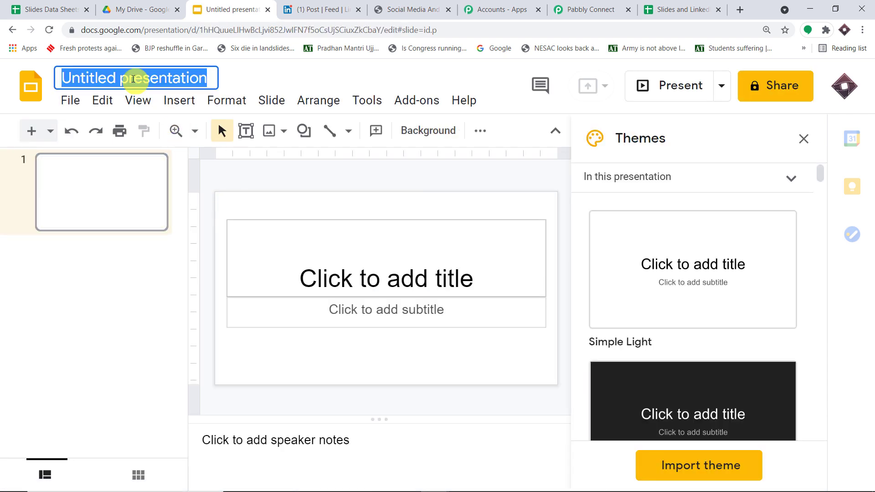
pyautogui.write('Dih')
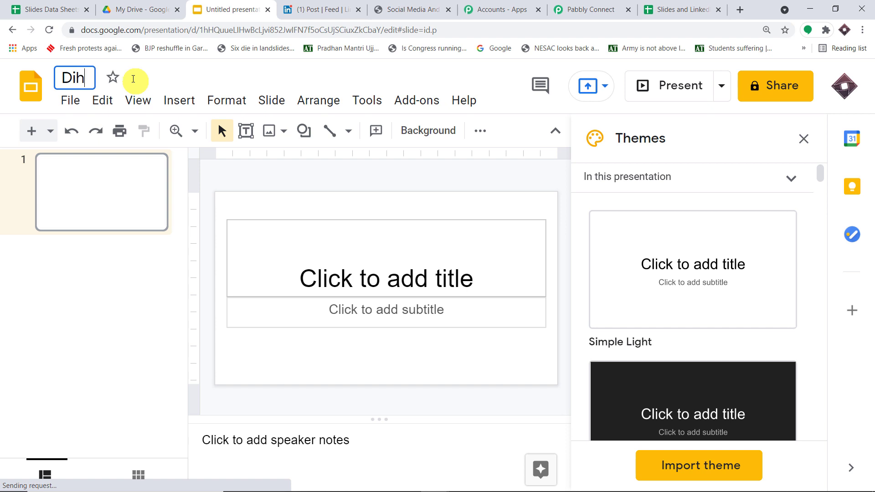
pyautogui.press('BackSpace')
pyautogui.write('gital M')
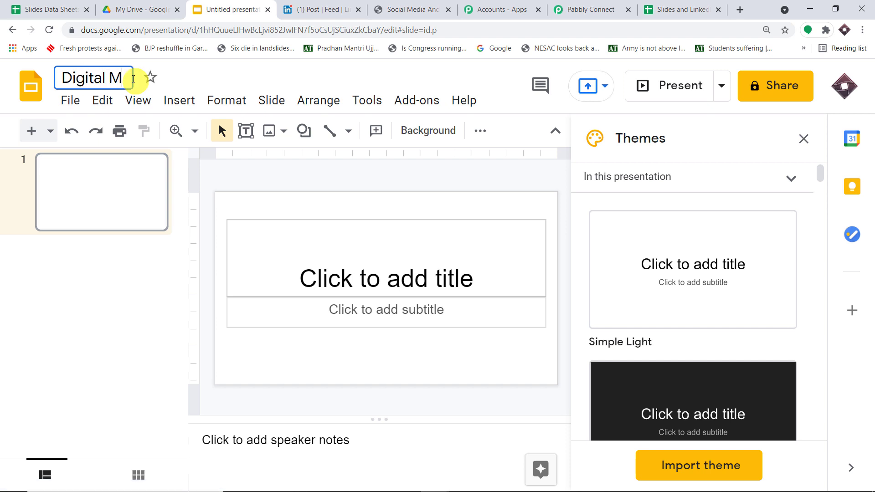
pyautogui.write('arketing T')
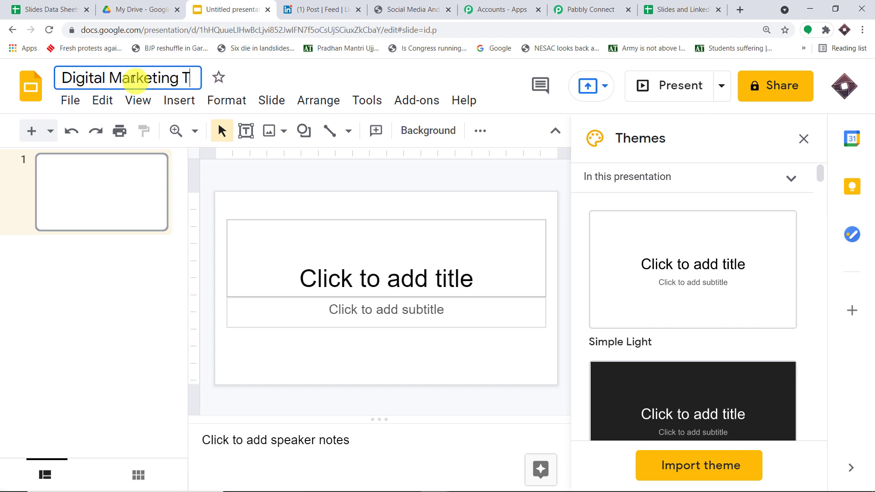
pyautogui.write('empalate')
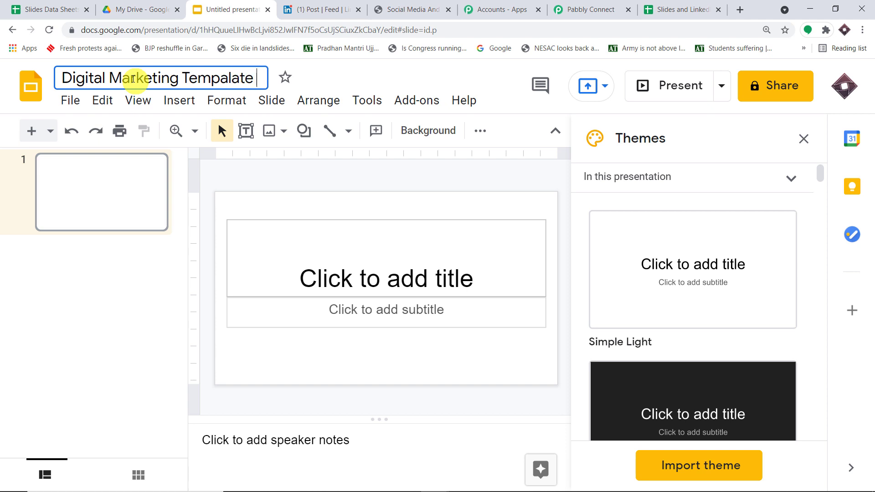
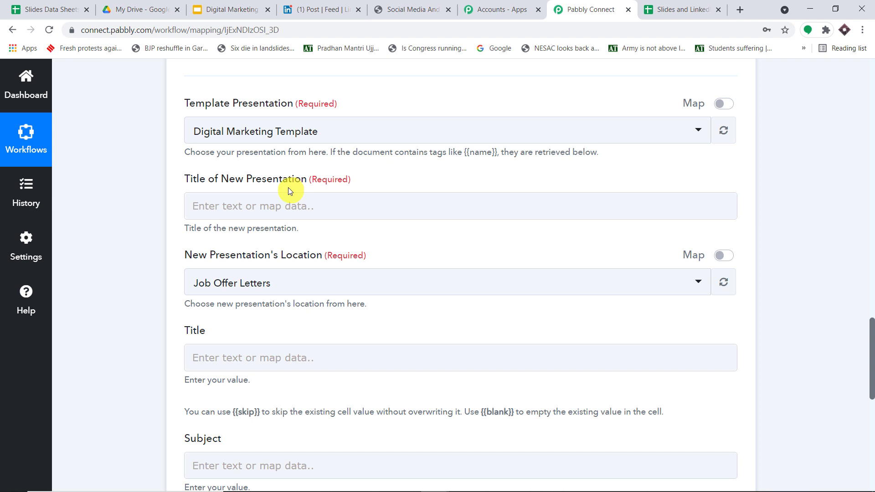
# Step: Review the Google Slides action's fields in Pabbly Connect and check them against the Digital Marketing Template presentation
pyautogui.scroll(-3, 288, 191)
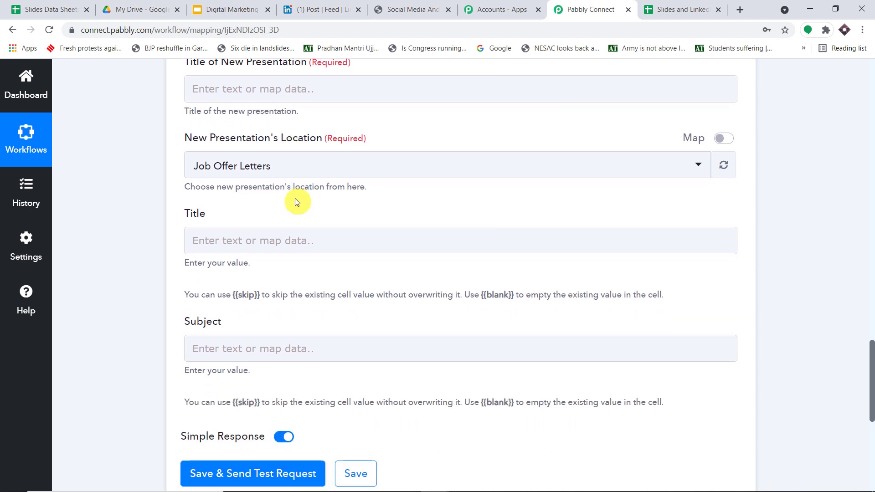
pyautogui.scroll(1, 295, 199)
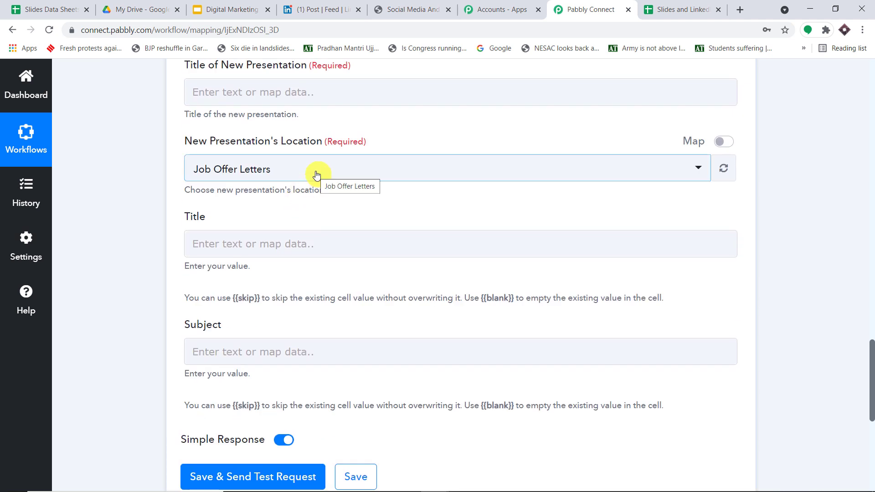
pyautogui.scroll(2, 401, 146)
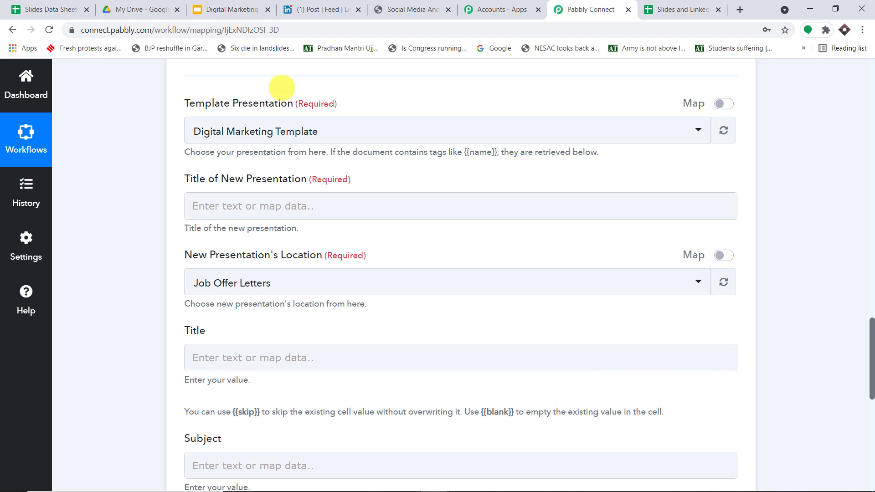
pyautogui.click(230, 10)
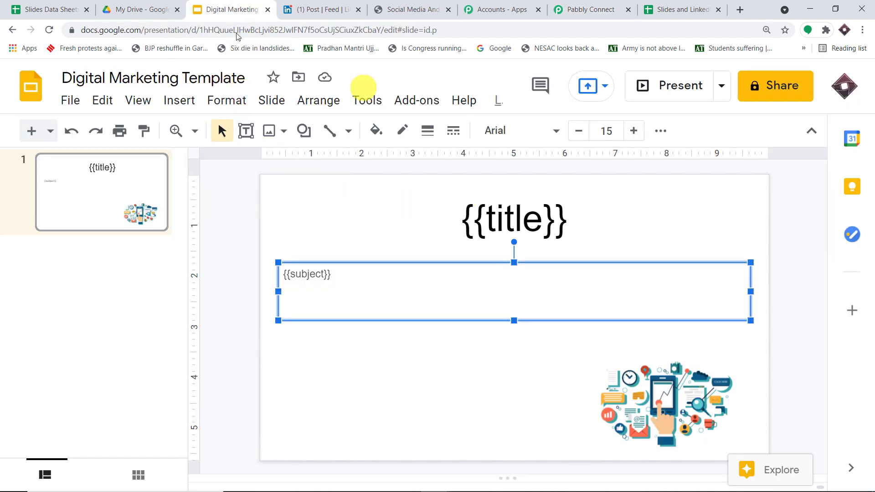
pyautogui.click(203, 163)
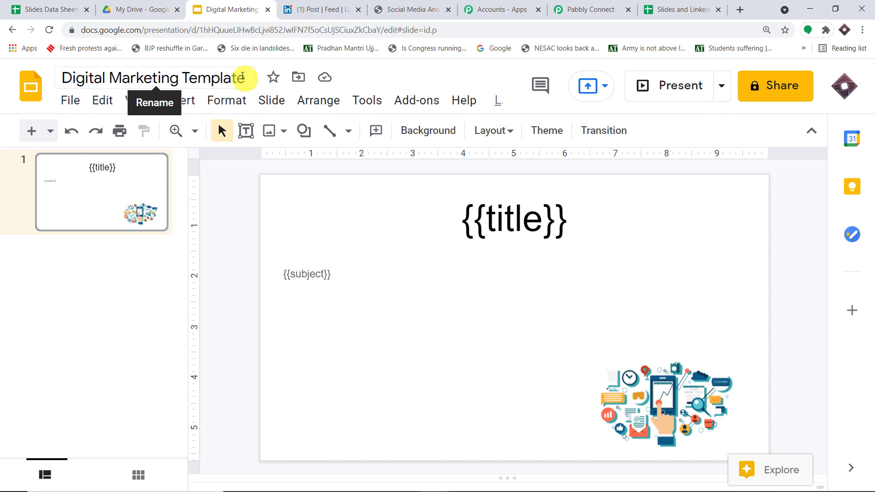
pyautogui.click(568, 9)
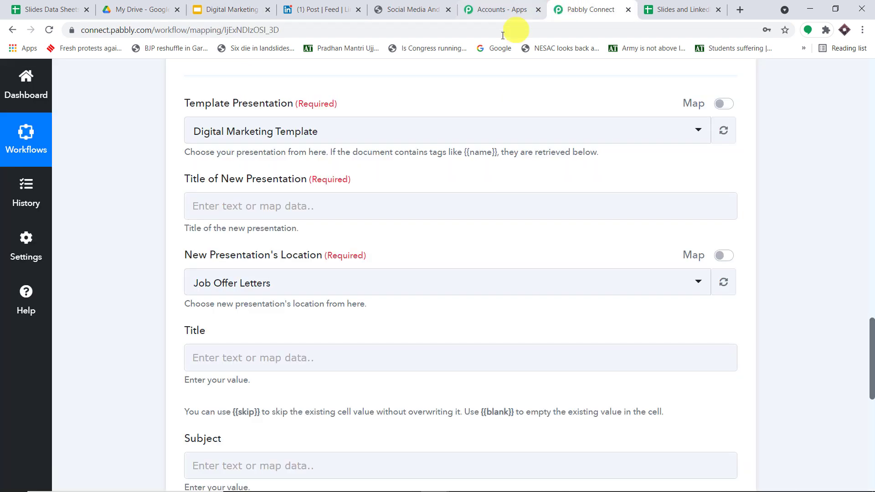
# Step: Map the Title value from the Google Sheets New Spreadsheet Row step into the Title of New Presentation field
pyautogui.click(346, 208)
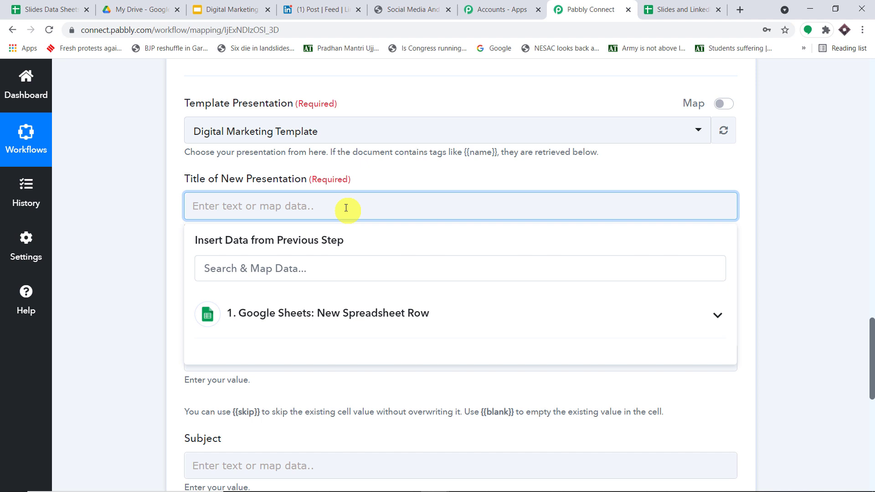
pyautogui.click(320, 320)
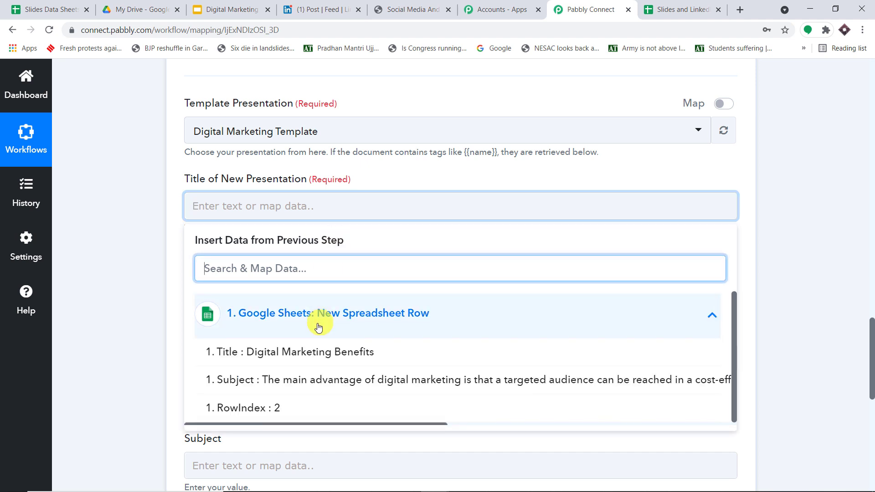
pyautogui.click(337, 352)
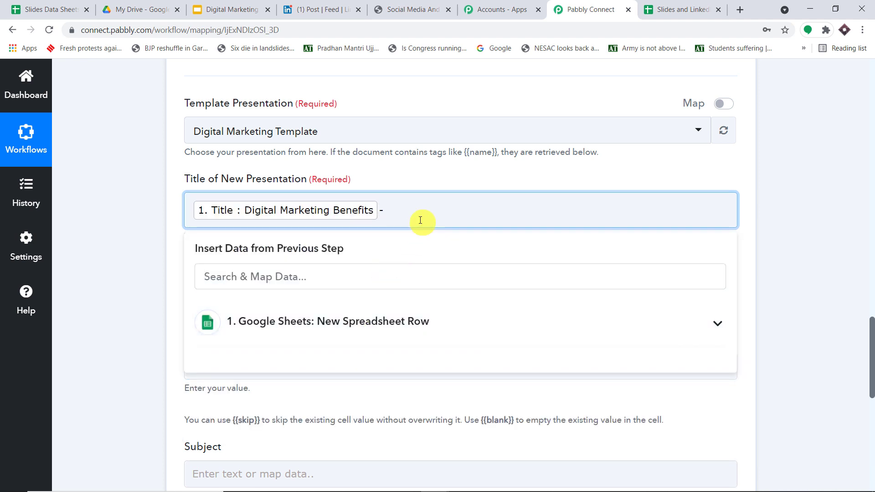
# Step: Append "-linkedin" to the mapped Title value in the Title of New Presentation field
pyautogui.click(348, 322)
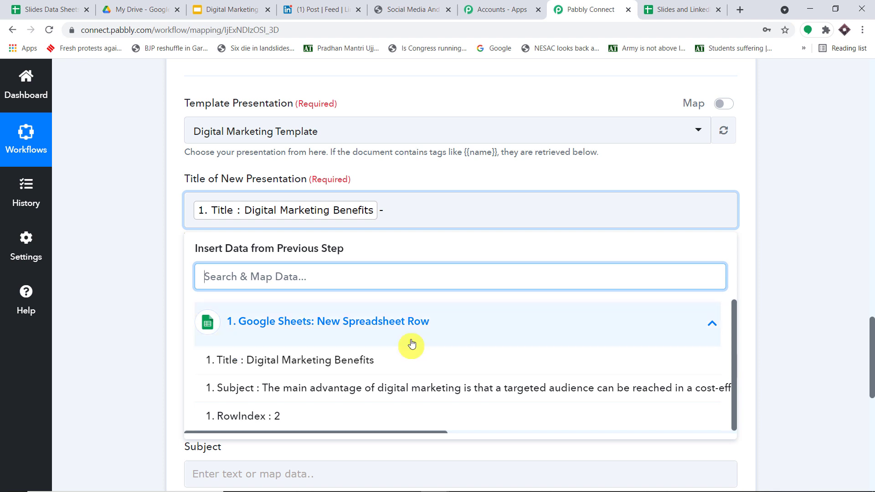
pyautogui.click(410, 208)
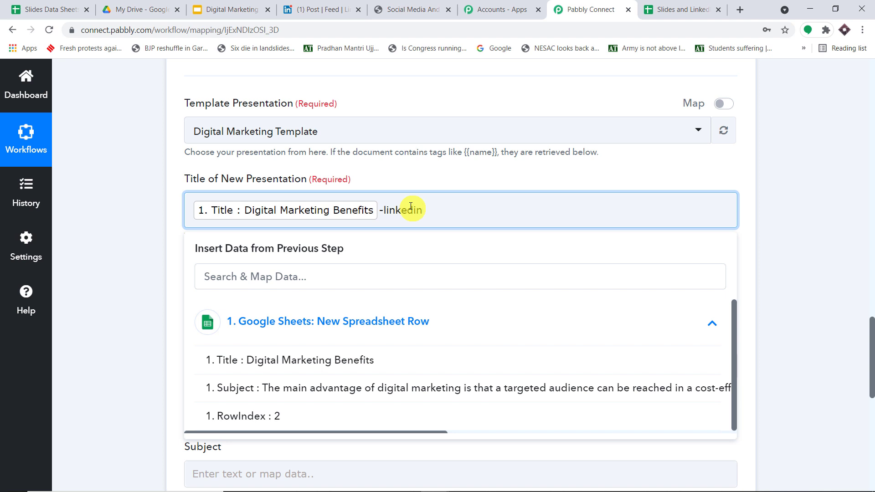
pyautogui.click(415, 167)
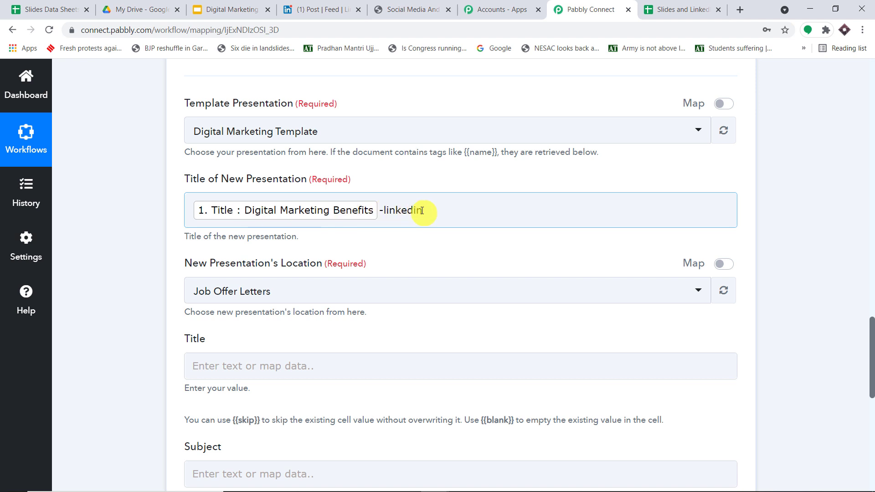
pyautogui.scroll(-4, 430, 206)
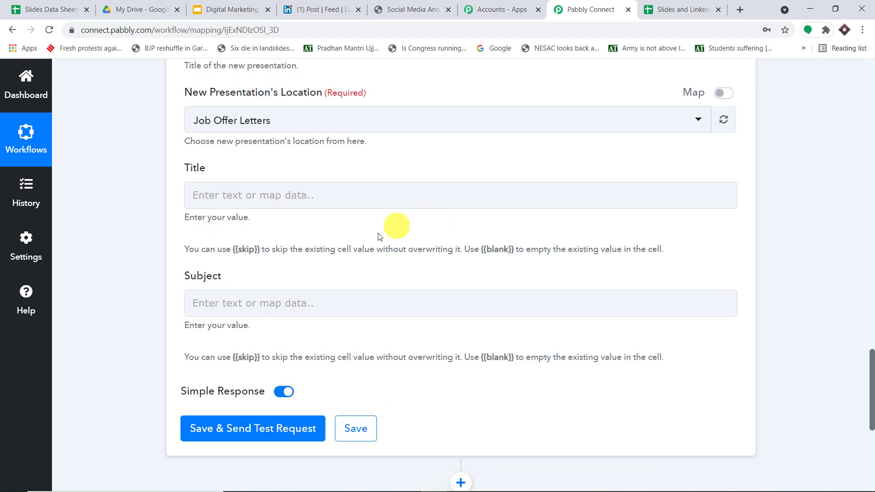
pyautogui.scroll(3, 301, 266)
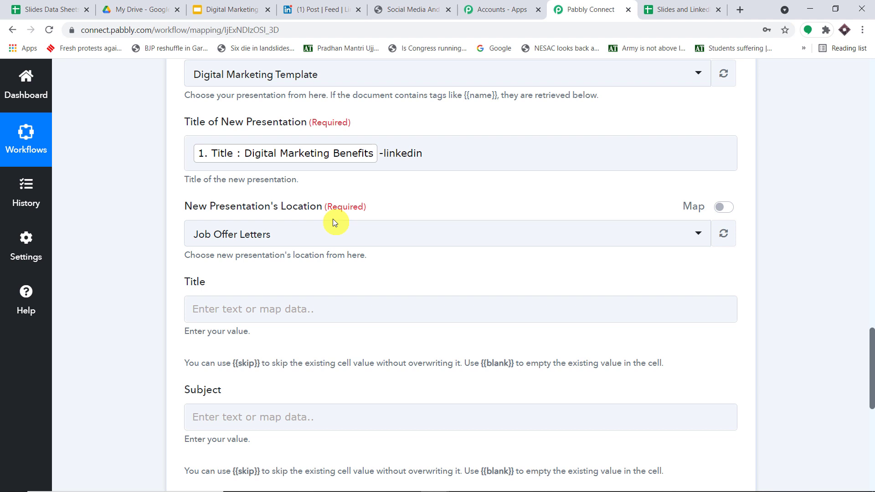
# Step: Switch to Google Drive, create a folder named "Linkedin Files" in My Drive and open it
pyautogui.click(140, 6)
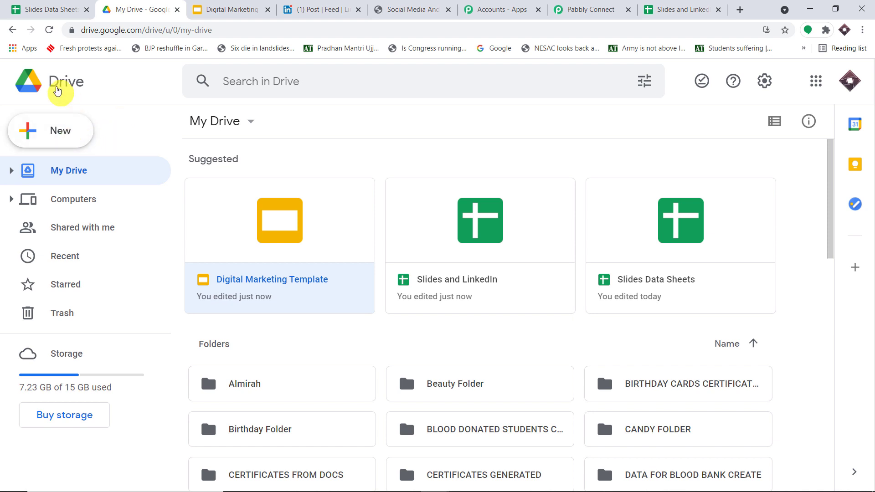
pyautogui.click(55, 88)
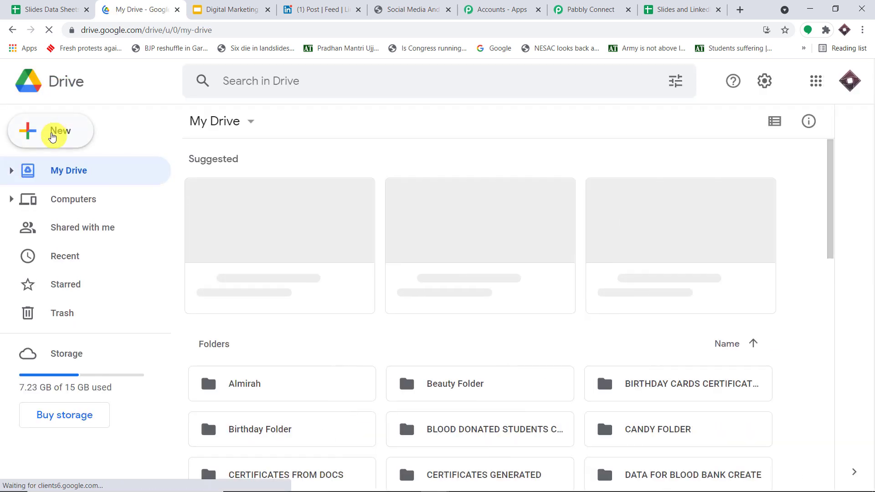
pyautogui.click(53, 130)
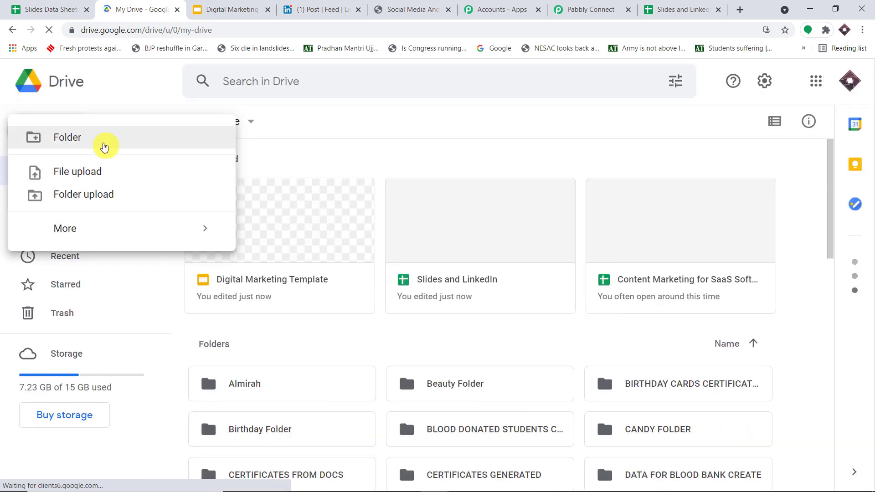
pyautogui.click(104, 145)
pyautogui.press('BackSpace')
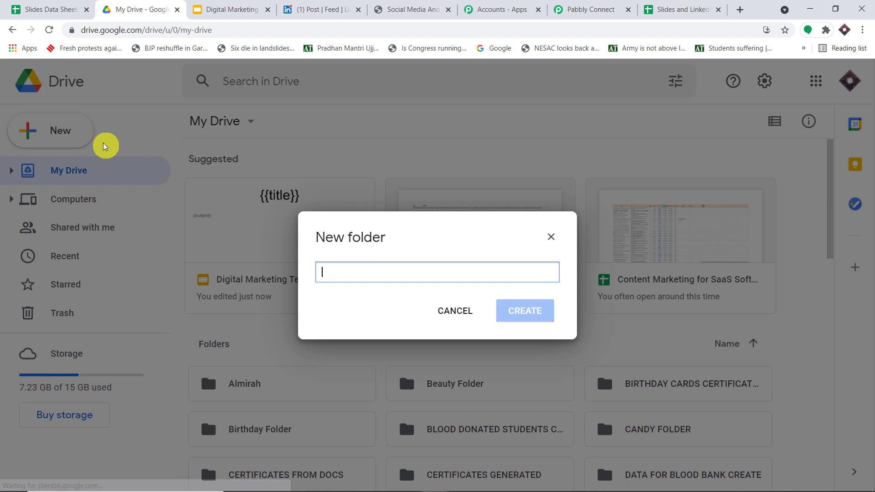
pyautogui.write('Linkedin')
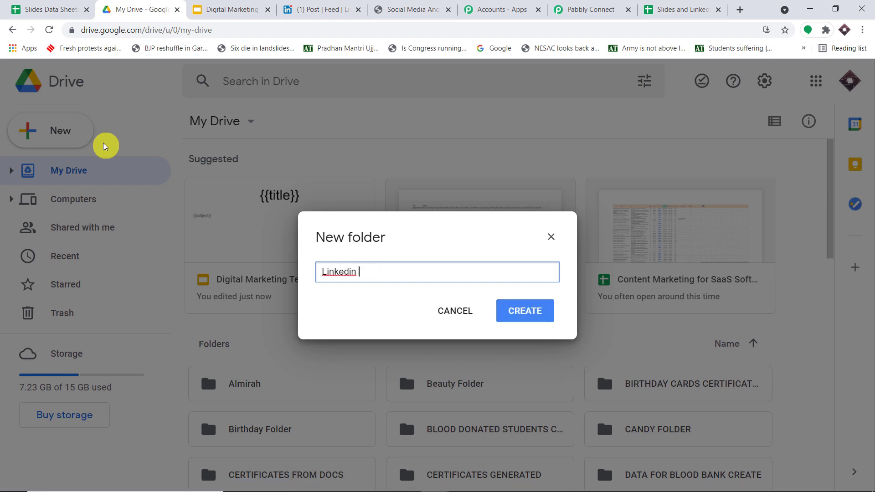
pyautogui.write(' Files')
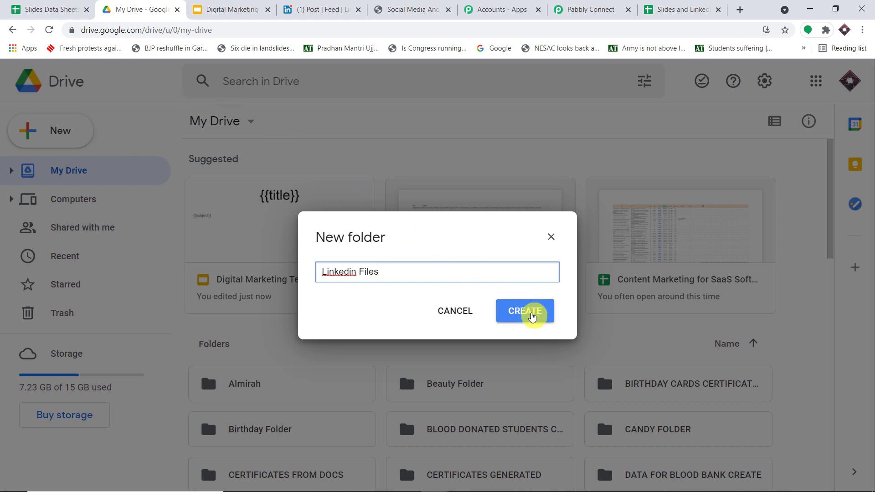
pyautogui.click(531, 317)
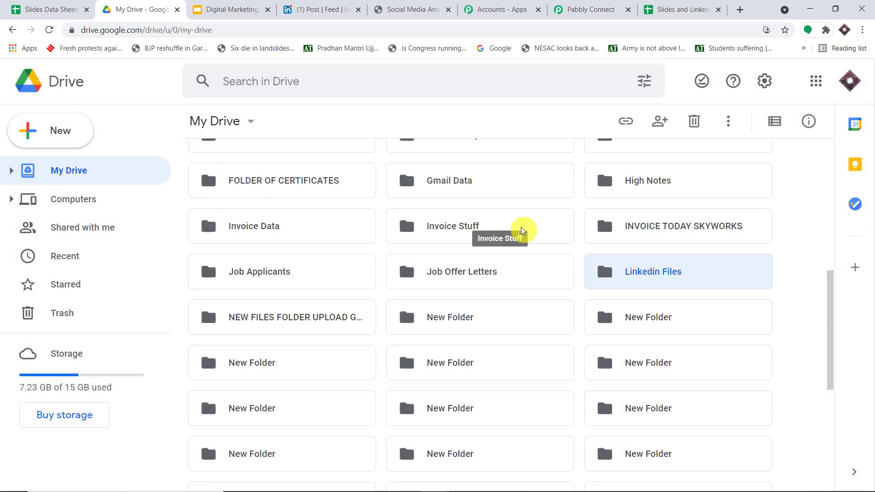
pyautogui.doubleClick(674, 275)
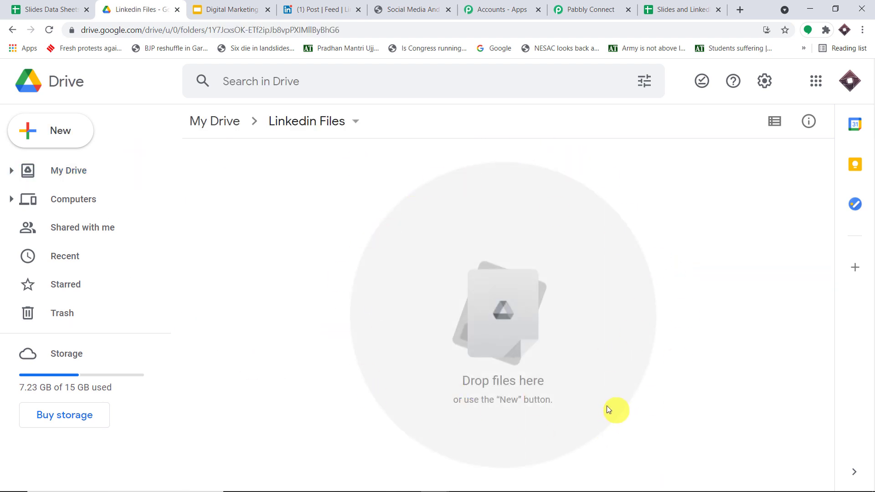
# Step: Back in Pabbly Connect, refresh the folder list and set the New Presentation's Location to Linkedin Files
pyautogui.click(600, 6)
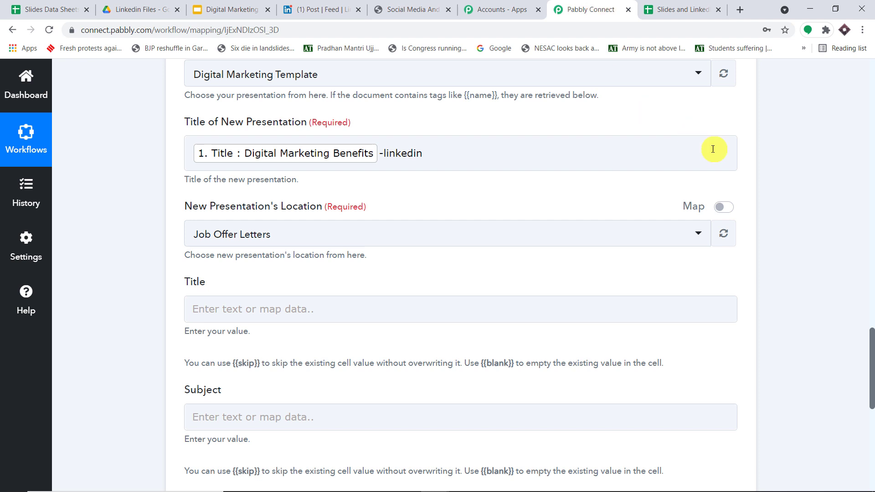
pyautogui.click(724, 235)
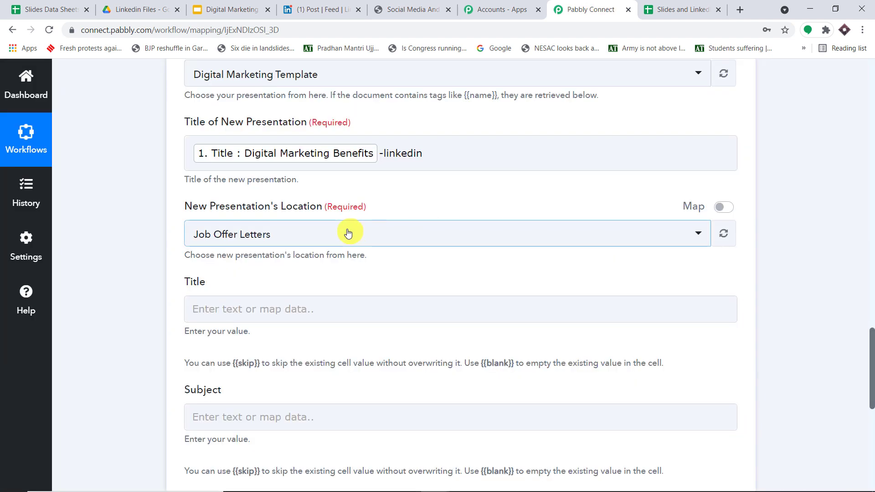
pyautogui.click(349, 234)
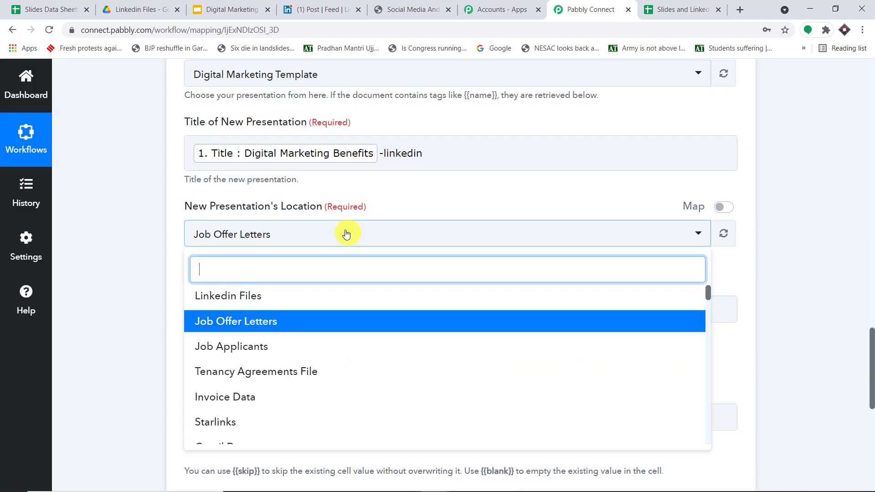
pyautogui.scroll(-4, 496, 340)
pyautogui.scroll(-6, 483, 348)
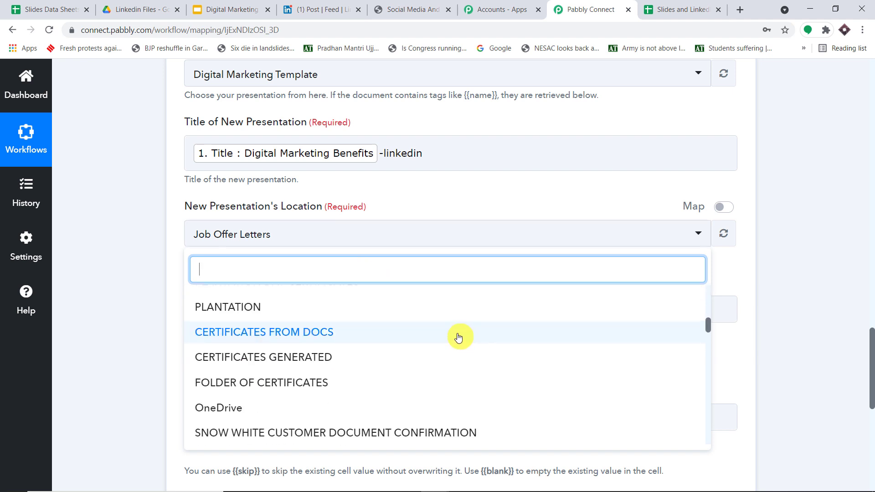
pyautogui.scroll(10, 457, 332)
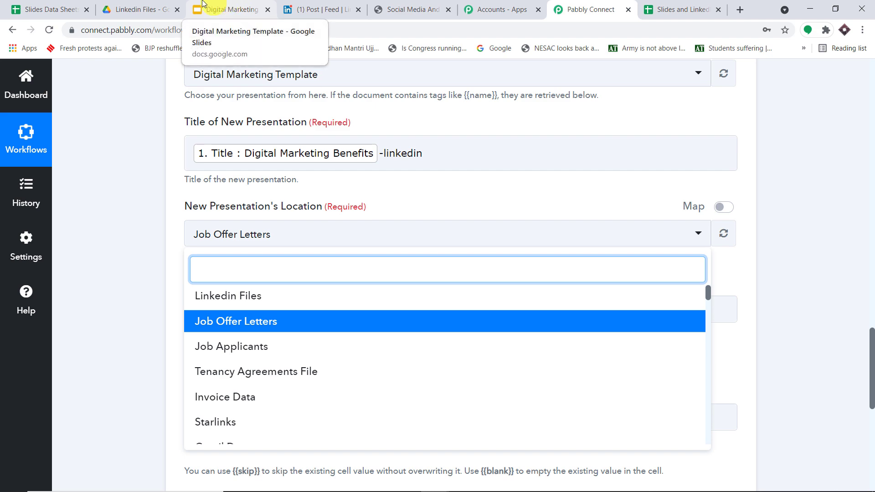
pyautogui.click(162, 9)
pyautogui.click(212, 120)
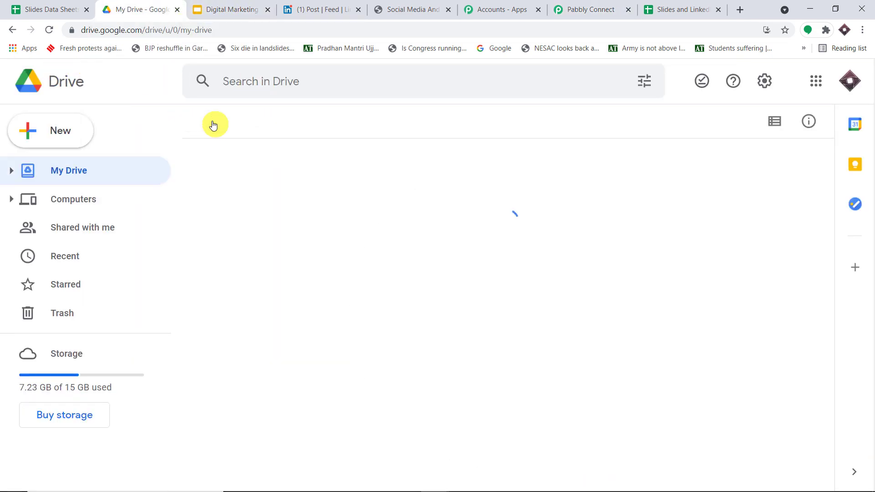
pyautogui.scroll(-5, 562, 296)
pyautogui.scroll(-3, 562, 305)
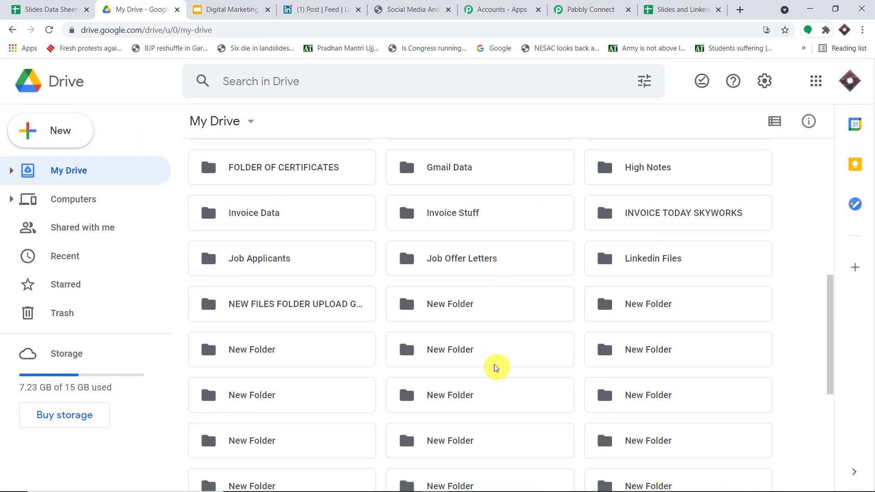
pyautogui.click(588, 9)
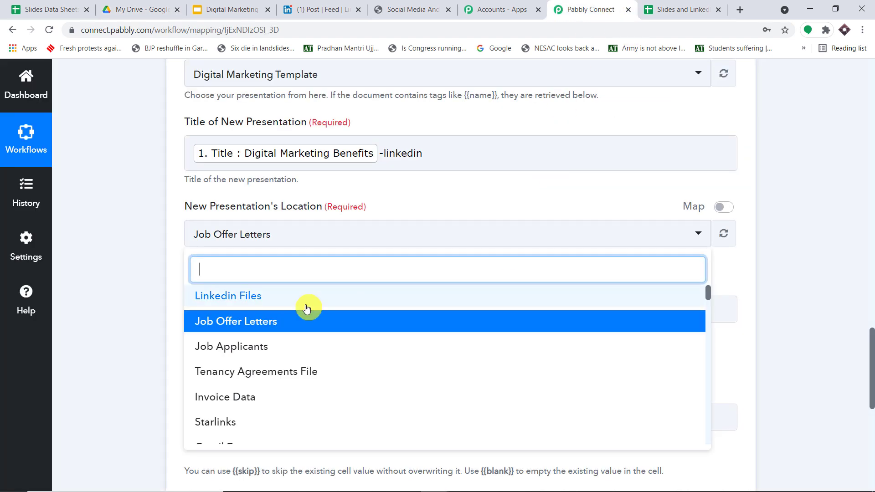
pyautogui.click(228, 297)
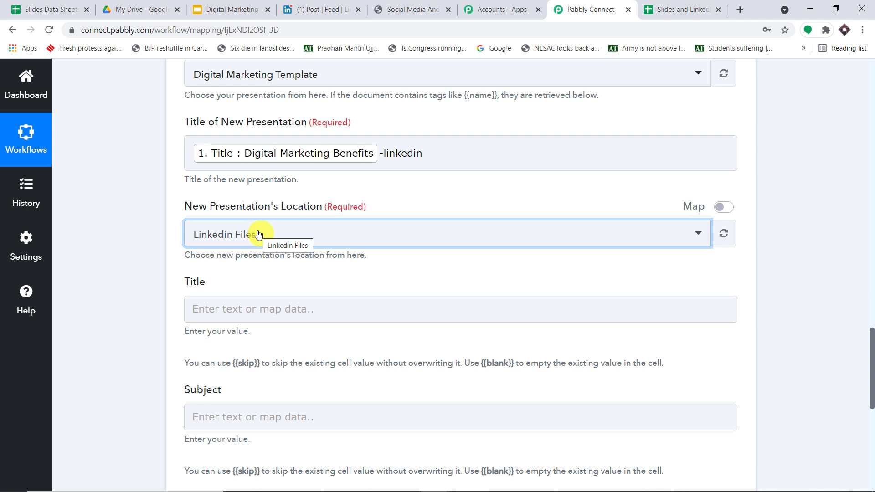
# Step: Check the Digital Marketing Template slide and the Linkedin Files folder in Drive against the Google Slides action's settings in Pabbly Connect
pyautogui.click(203, 10)
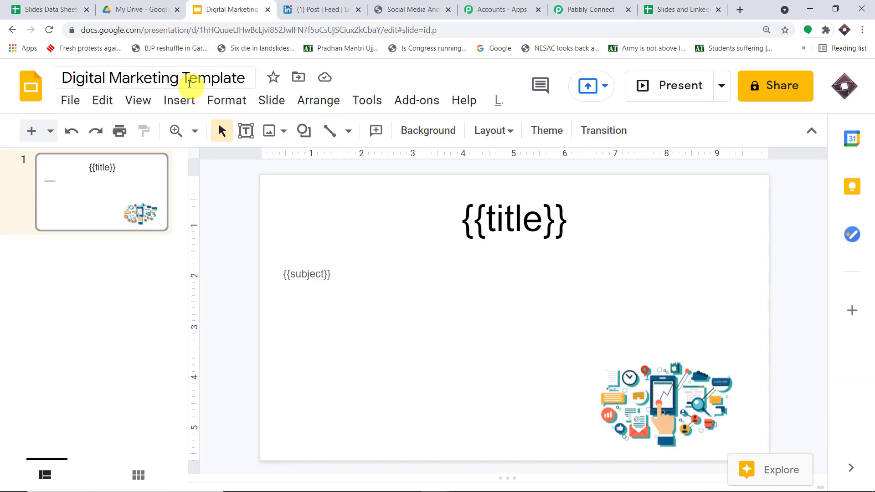
pyautogui.click(573, 5)
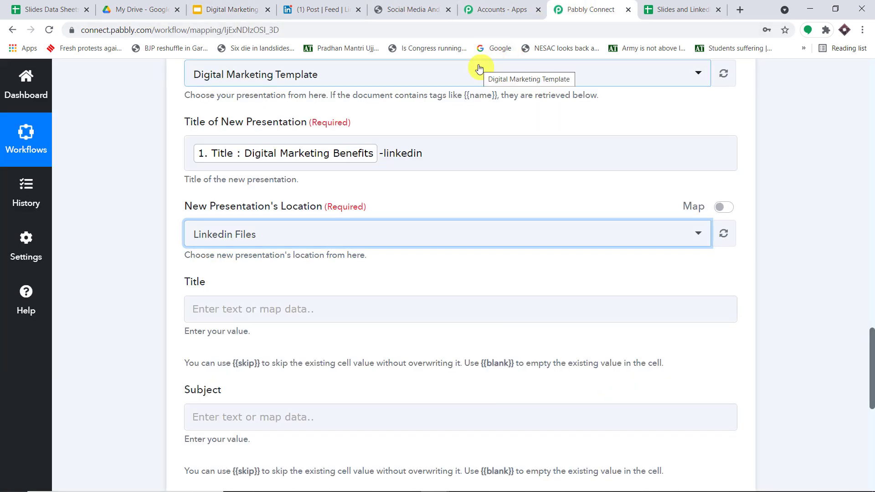
pyautogui.click(170, 5)
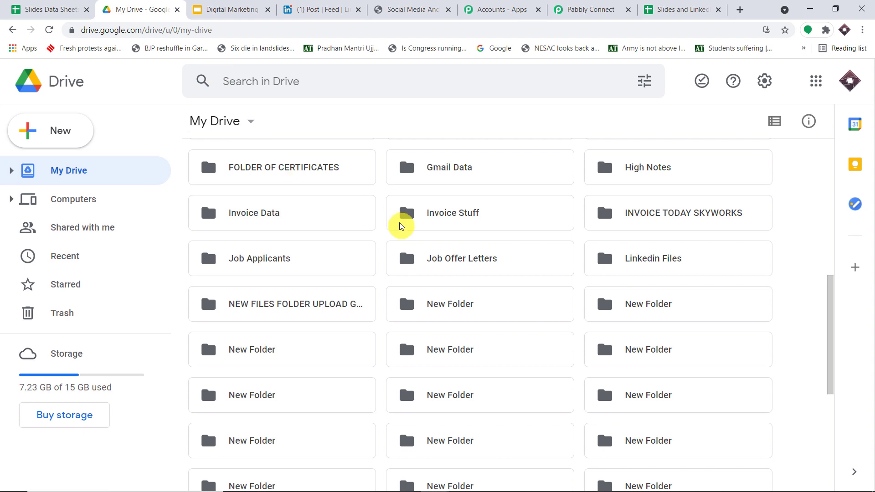
pyautogui.click(633, 265)
pyautogui.doubleClick(633, 265)
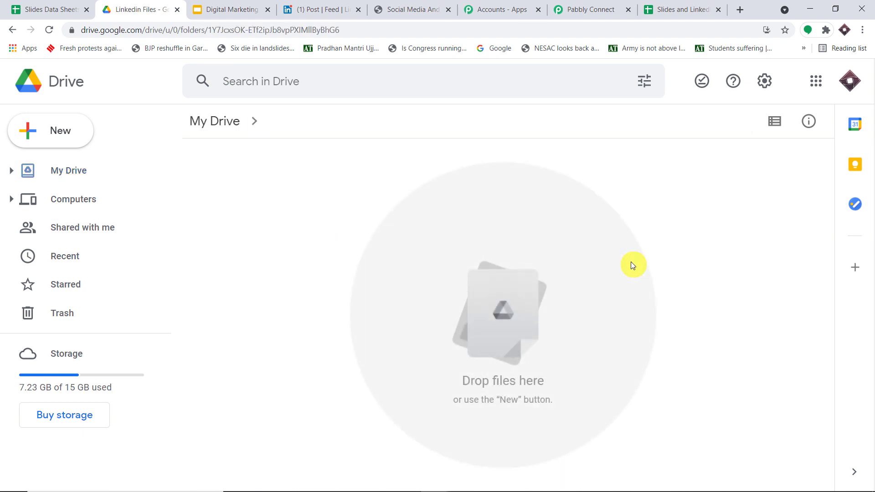
pyautogui.click(603, 5)
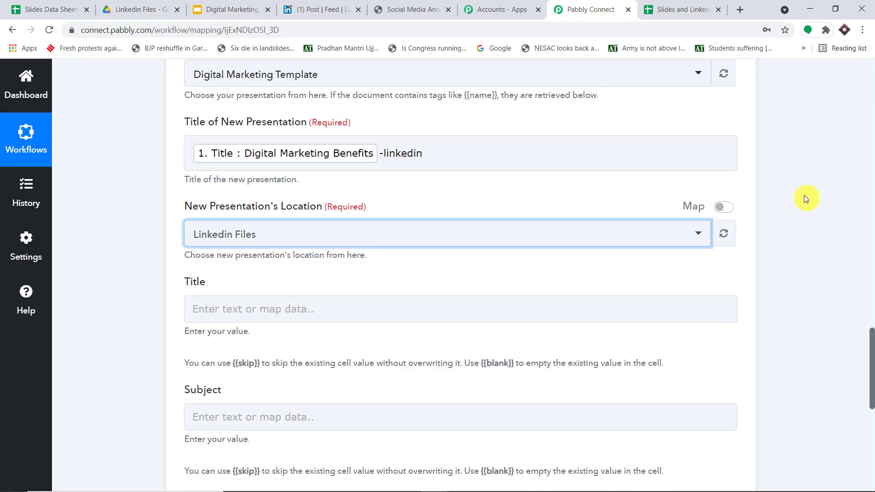
pyautogui.scroll(1, 805, 199)
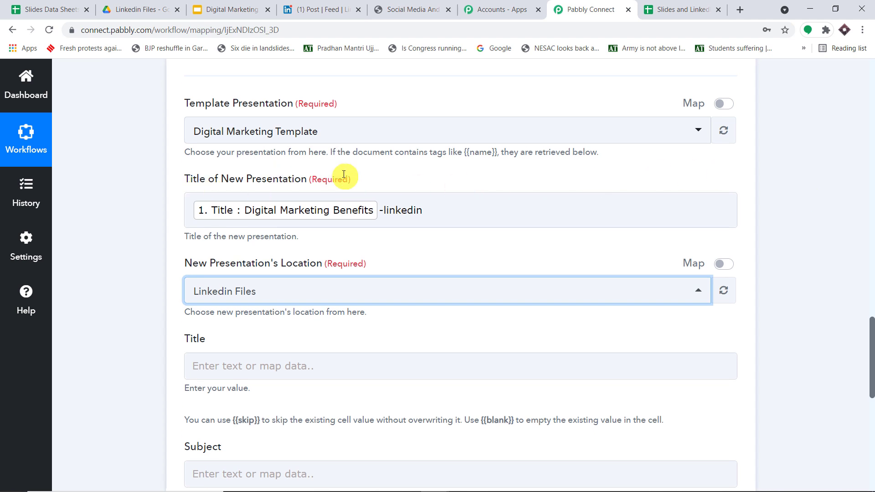
# Step: Map the Title value from the Google Sheets New Spreadsheet Row step into the template's Title field
pyautogui.scroll(-4, 365, 194)
pyautogui.click(219, 194)
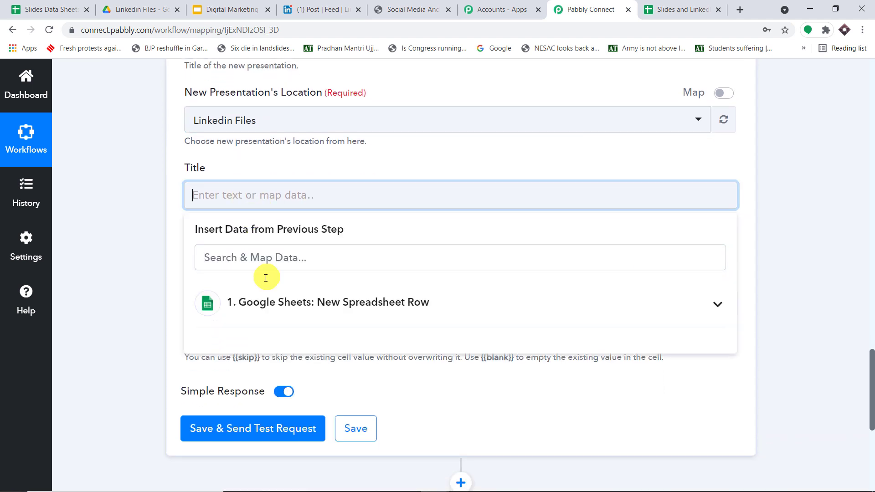
pyautogui.click(270, 303)
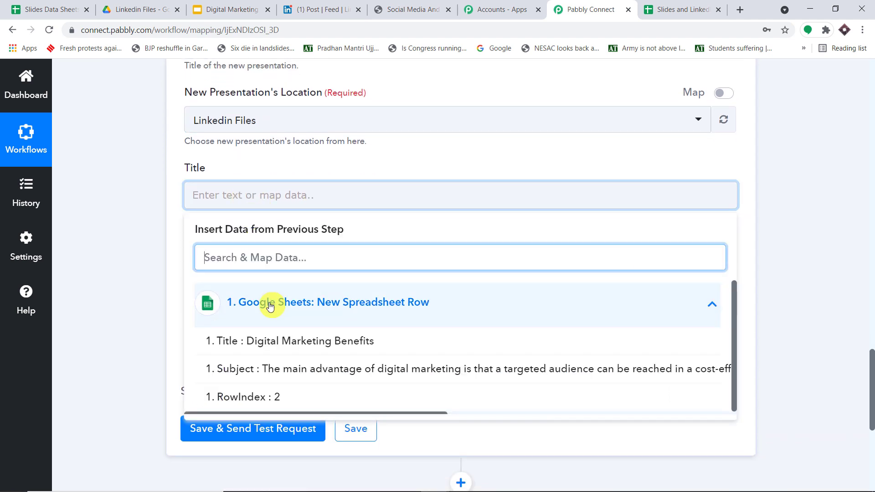
pyautogui.click(298, 346)
pyautogui.click(358, 152)
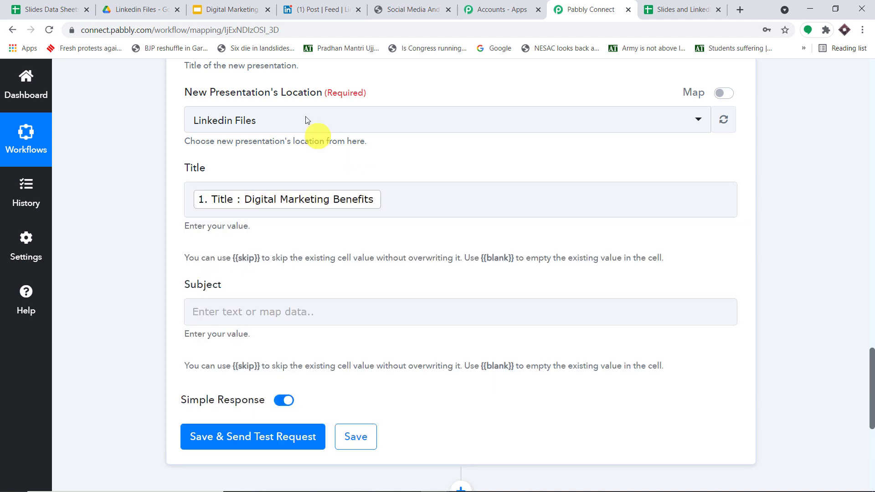
# Step: Check the template slide's placeholders, and map the Google Sheets Subject value into the Subject field in Pabbly Connect
pyautogui.click(232, 5)
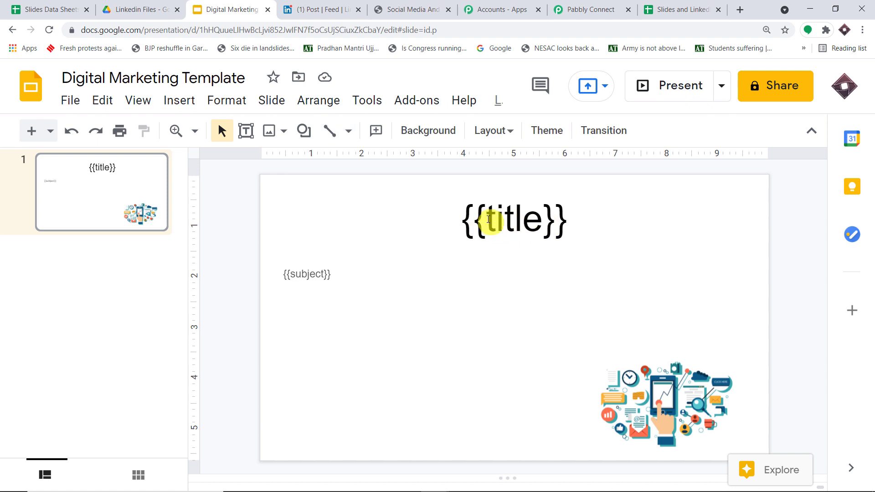
pyautogui.click(574, 9)
pyautogui.scroll(-1, 296, 269)
pyautogui.click(248, 252)
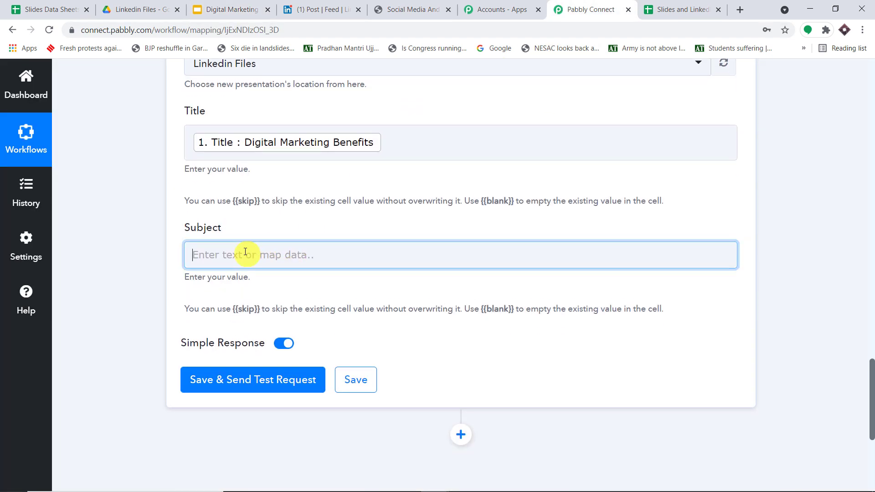
pyautogui.click(270, 370)
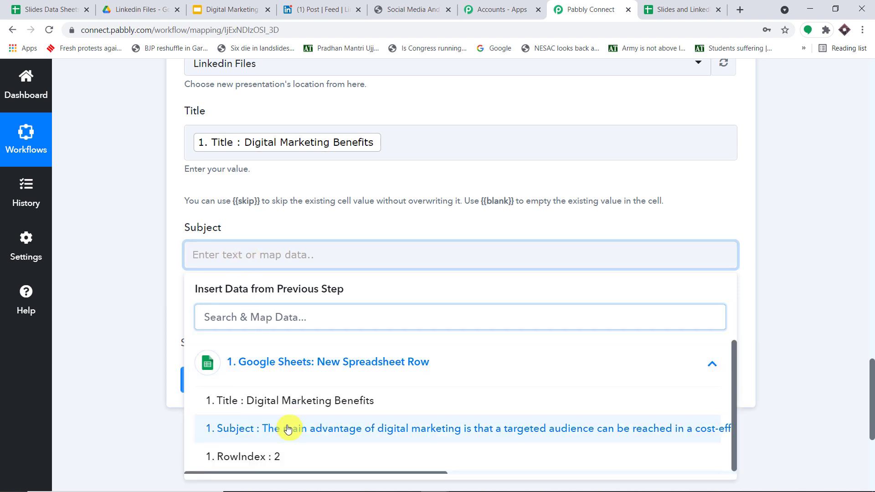
pyautogui.click(283, 425)
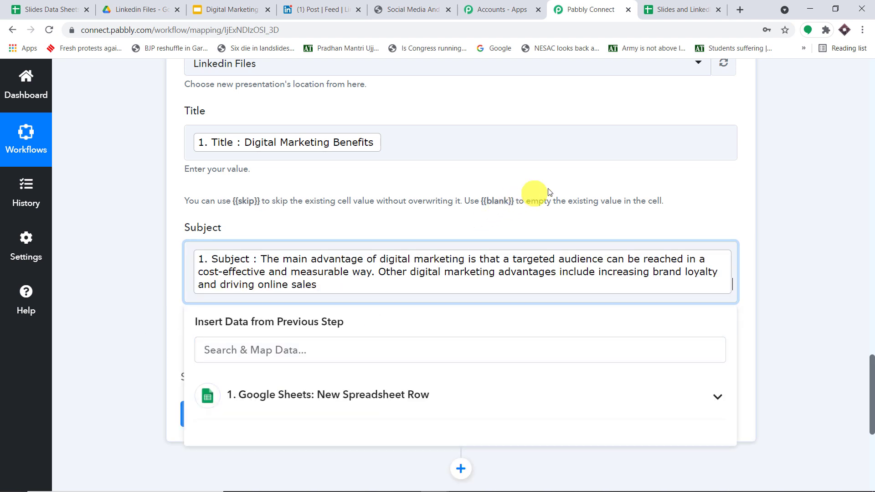
# Step: Check the Title and Subject mappings in the Google Slides action against the trigger response and the Slides and LinkedIn sheet
pyautogui.click(778, 191)
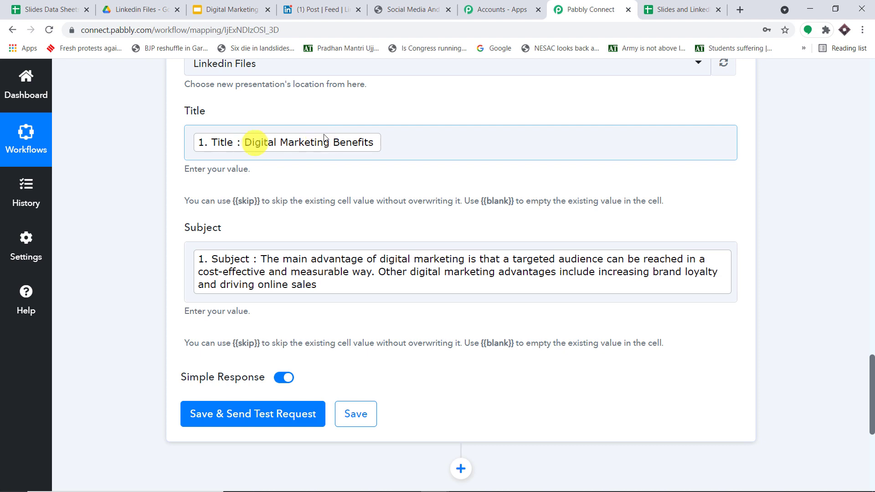
pyautogui.scroll(6, 784, 212)
pyautogui.scroll(12, 783, 211)
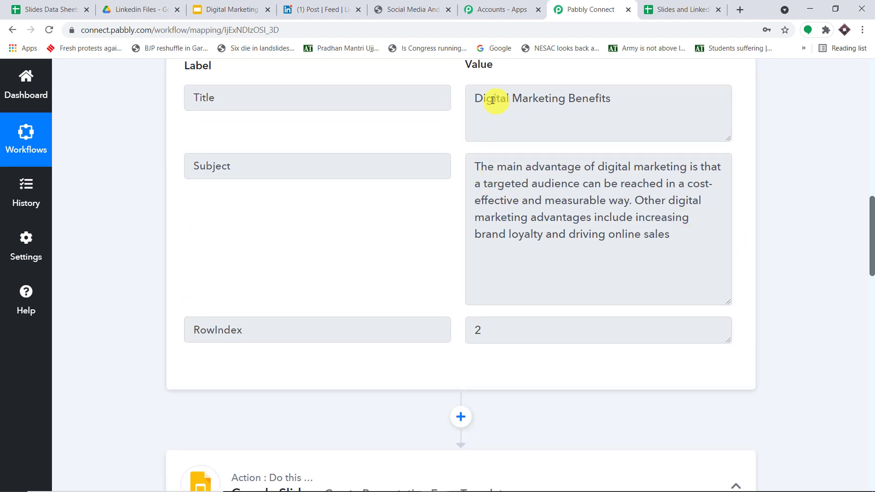
pyautogui.click(670, 9)
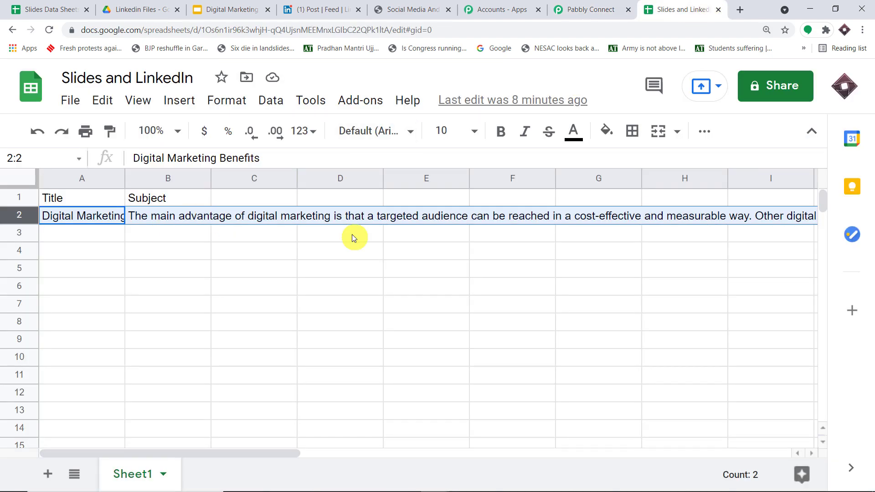
pyautogui.click(573, 5)
pyautogui.scroll(-19, 711, 247)
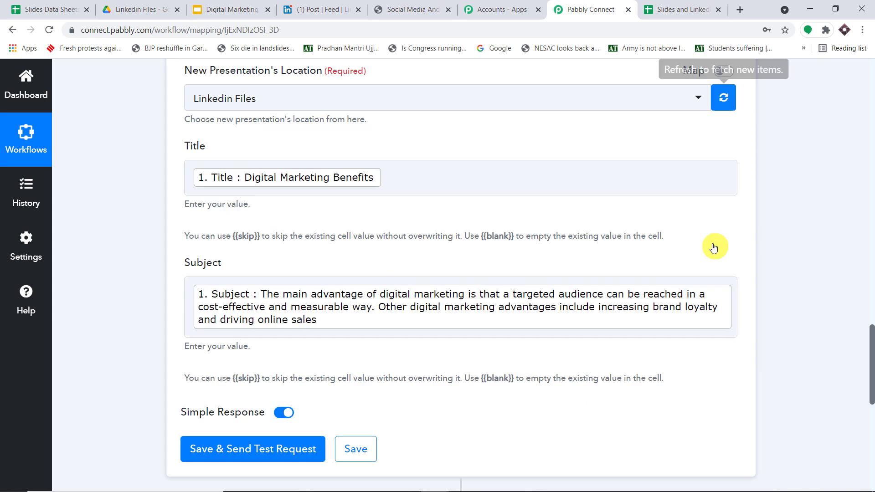
pyautogui.scroll(6, 702, 250)
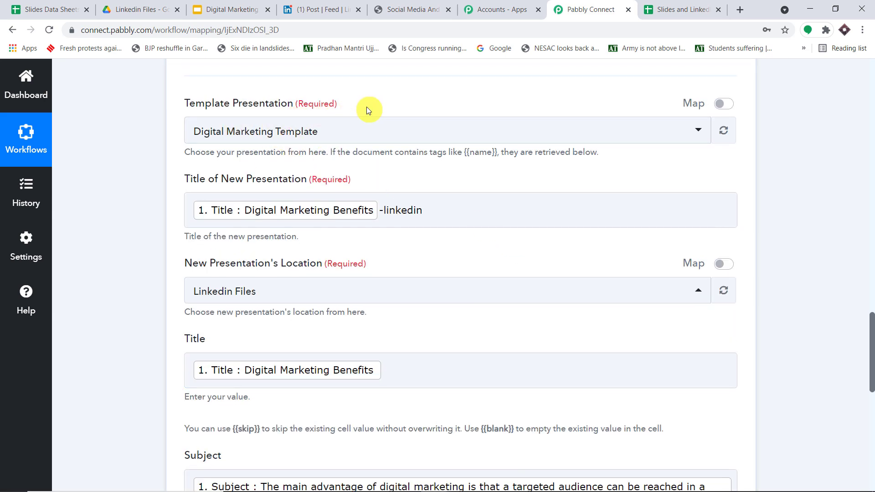
# Step: Compare the action's template and location settings with the Digital Marketing Template slide and the Linkedin Files folder in Drive
pyautogui.click(232, 10)
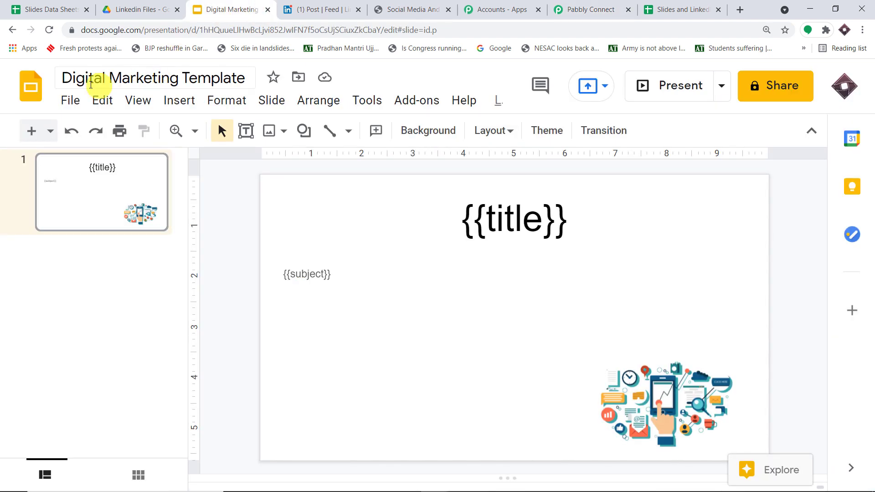
pyautogui.click(601, 7)
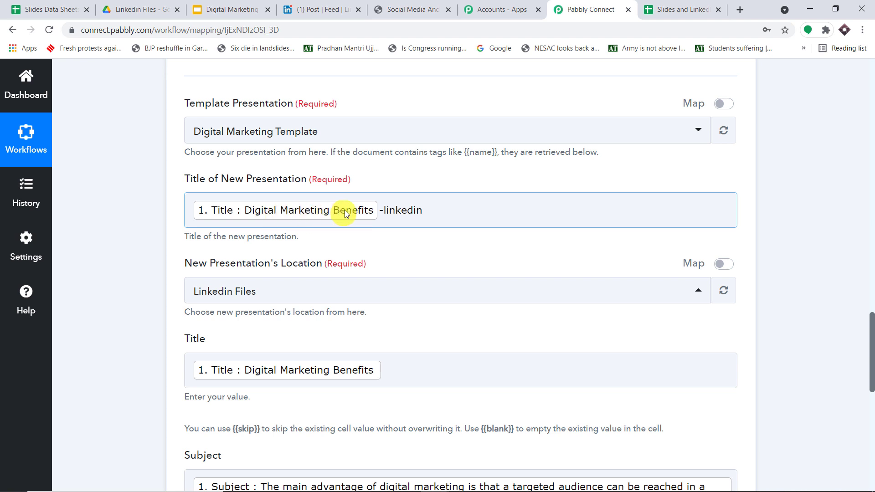
pyautogui.scroll(-1, 451, 256)
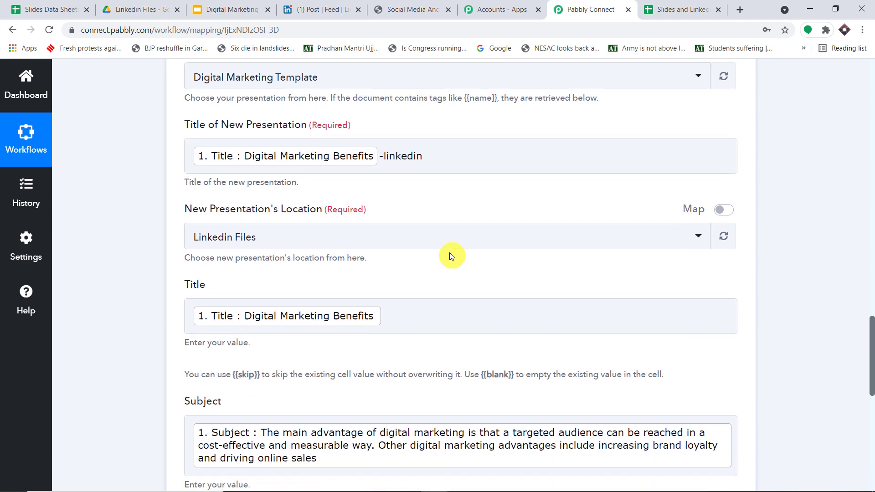
pyautogui.click(149, 5)
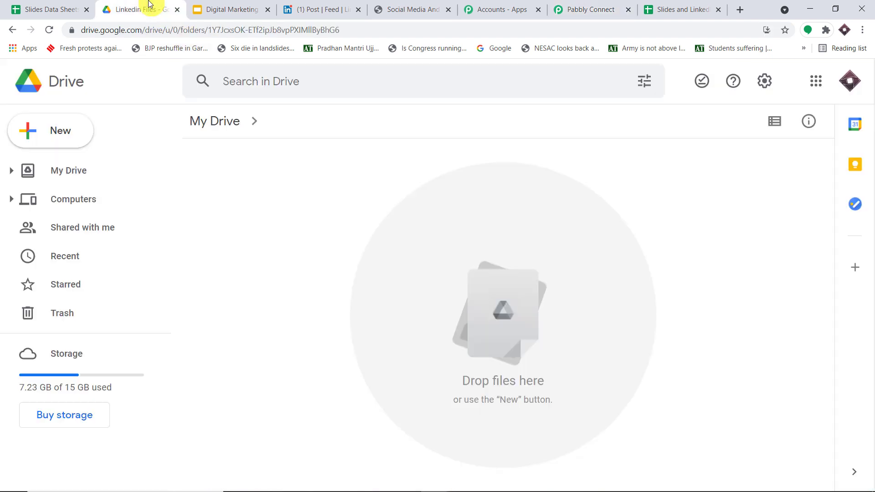
pyautogui.click(577, 9)
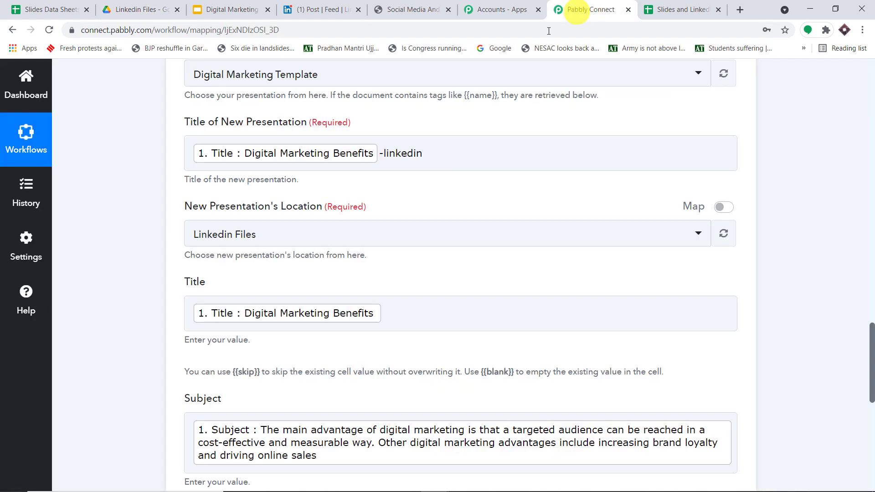
# Step: Review the mapped Title and Subject fields, and save the Google Slides action with a test request
pyautogui.scroll(-1, 443, 256)
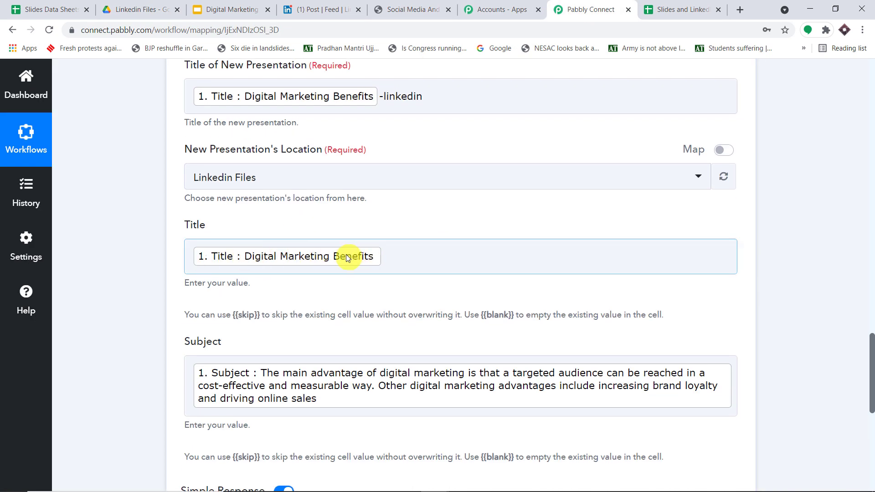
pyautogui.scroll(-1, 340, 288)
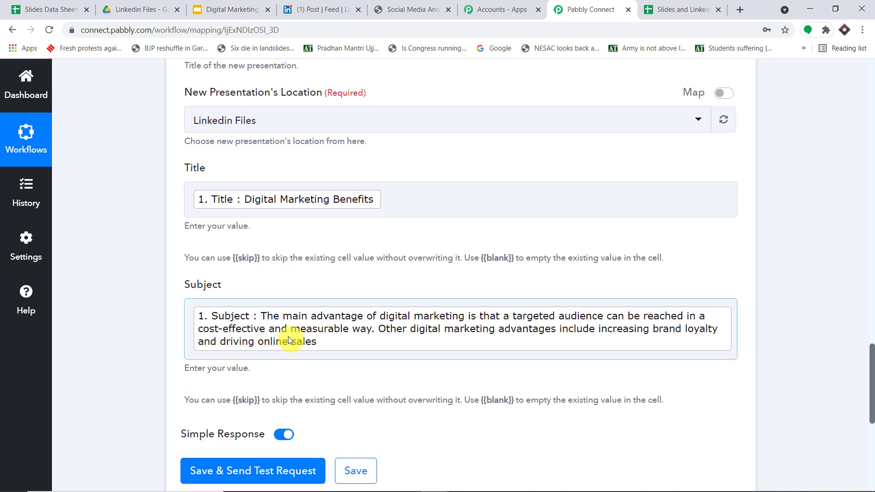
pyautogui.scroll(-4, 288, 337)
pyautogui.click(250, 242)
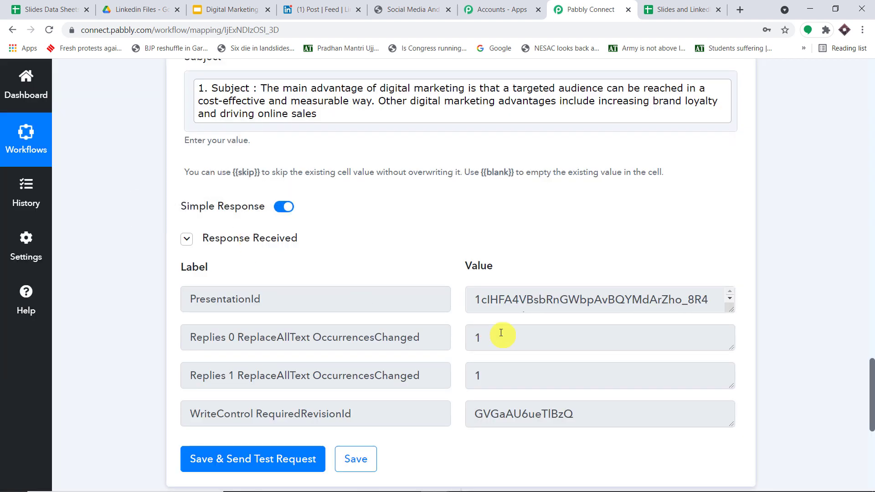
# Step: Open the Digital Marketing Benefits-linkedin presentation from the Linkedin Files folder in Google Drive and present it full screen
pyautogui.click(141, 9)
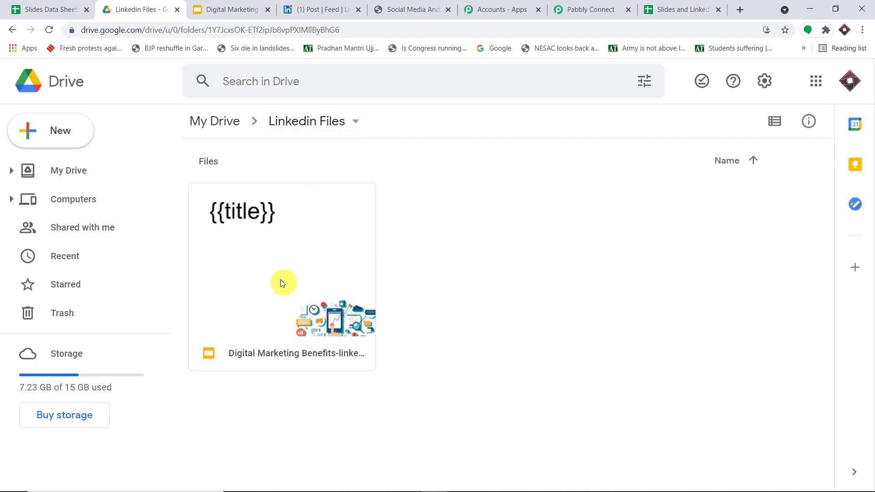
pyautogui.doubleClick(310, 284)
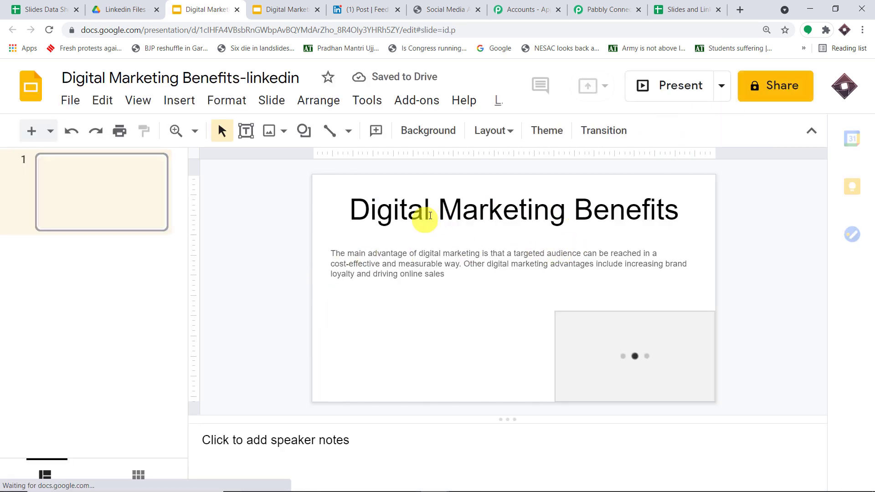
pyautogui.click(675, 94)
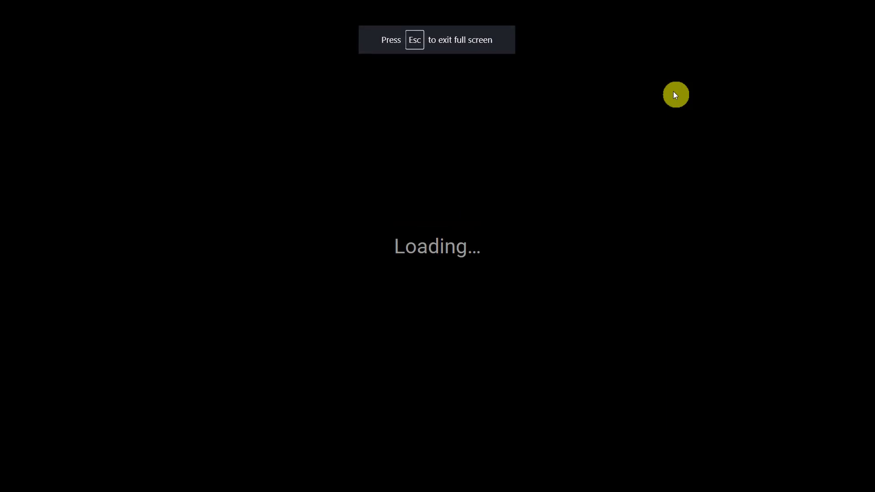
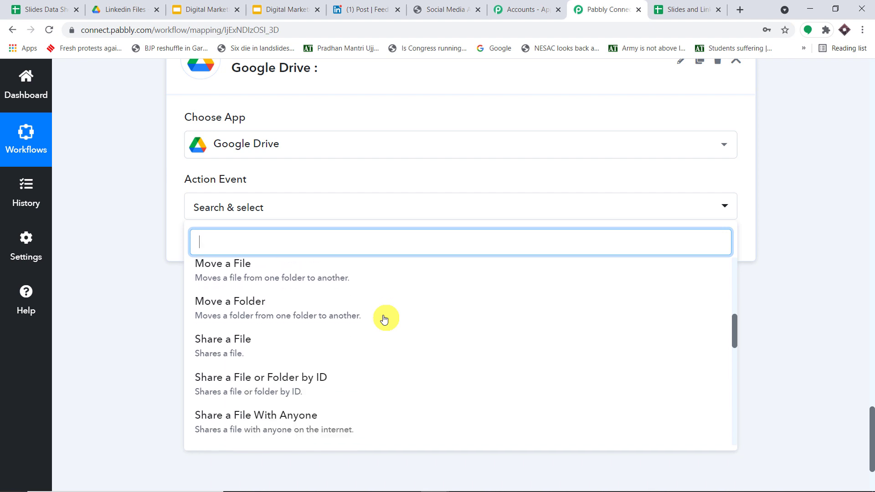
# Step: Set the Google Drive action event to Share a File With Anyone and start adding a new Google Drive connection
pyautogui.click(308, 331)
pyautogui.click(210, 246)
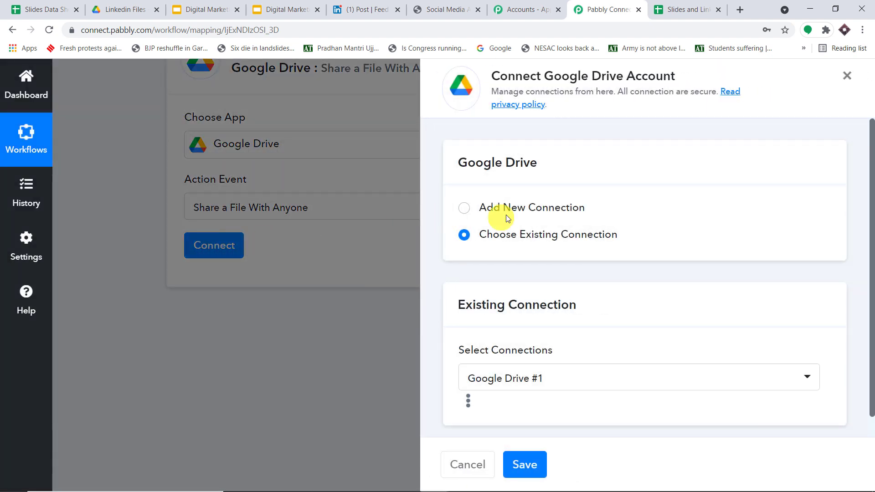
pyautogui.click(510, 213)
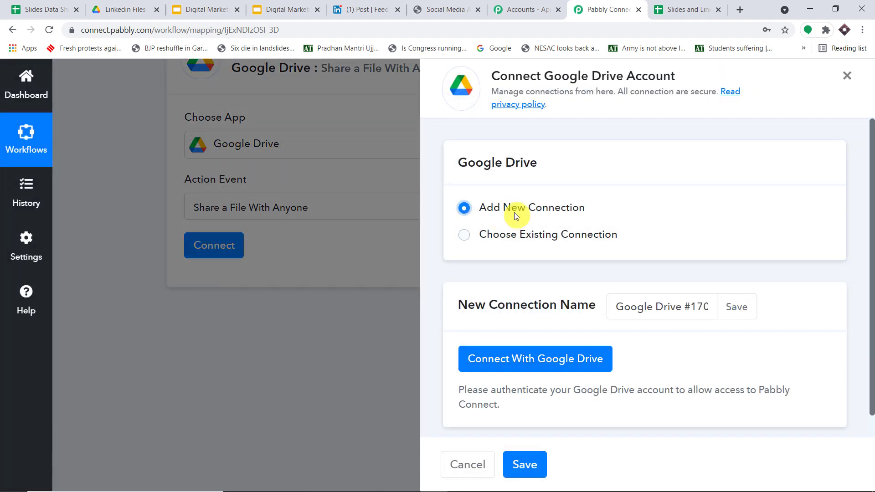
pyautogui.scroll(-1, 520, 296)
pyautogui.click(525, 338)
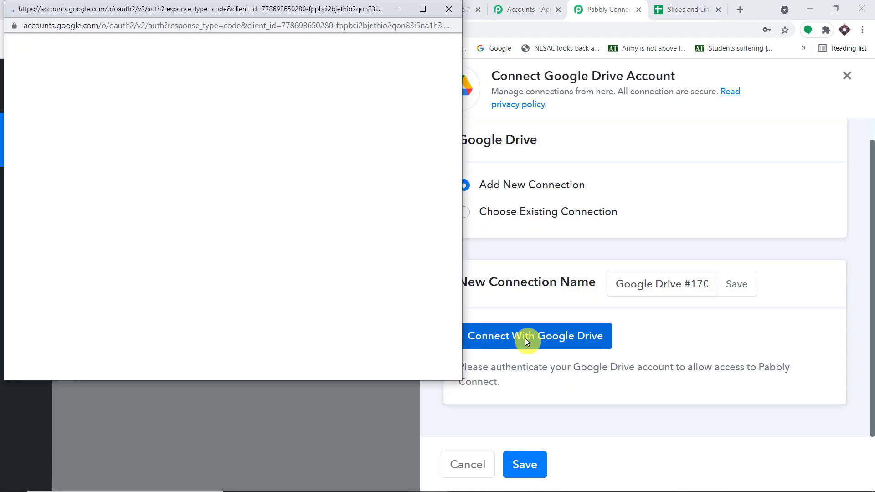
# Step: Choose the Google account and authorise Pabbly Connect Drive's access to it
pyautogui.scroll(-3, 285, 178)
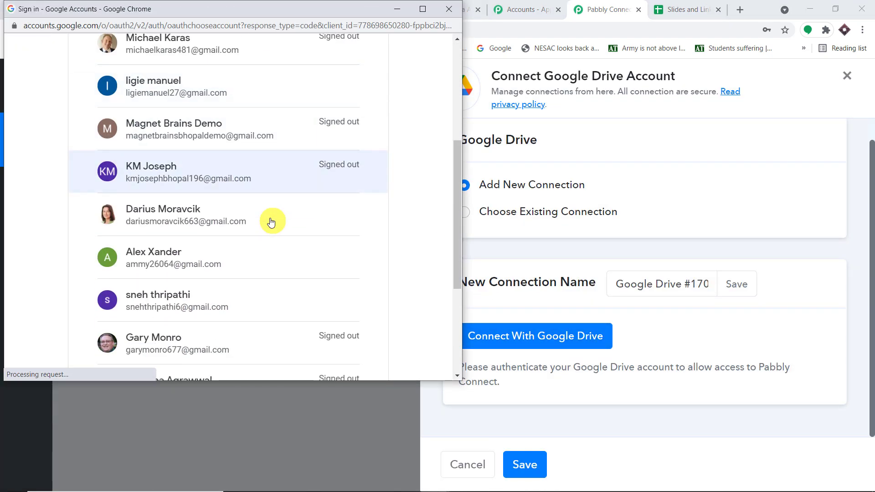
pyautogui.scroll(5, 267, 219)
pyautogui.moveTo(261, 9); pyautogui.dragTo(735, 72)
pyautogui.click(633, 290)
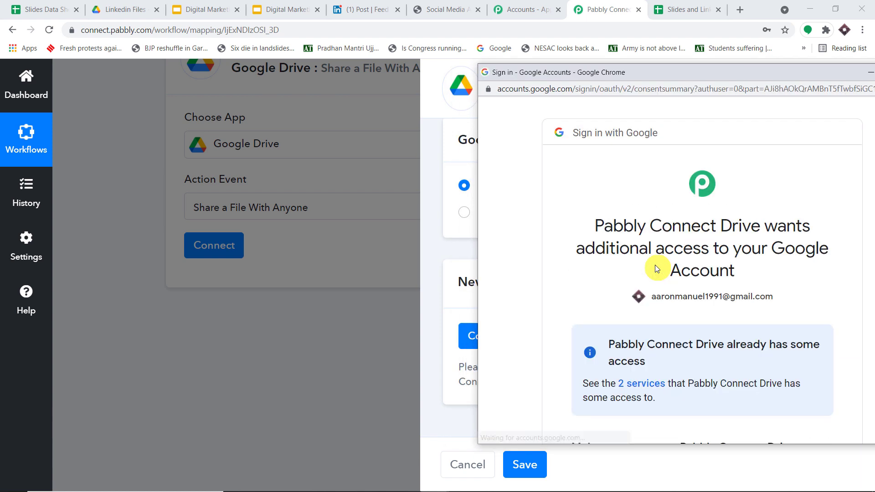
pyautogui.scroll(-4, 655, 269)
pyautogui.moveTo(674, 70); pyautogui.dragTo(516, 45)
pyautogui.scroll(-2, 609, 338)
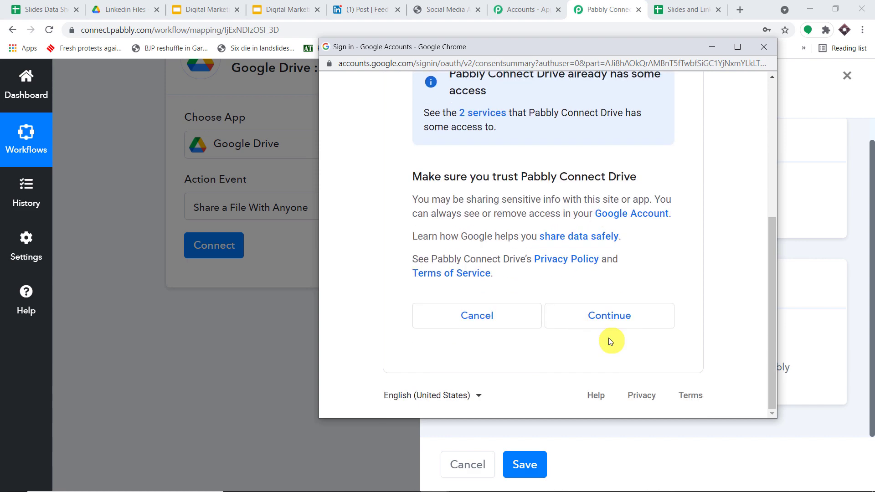
pyautogui.click(613, 315)
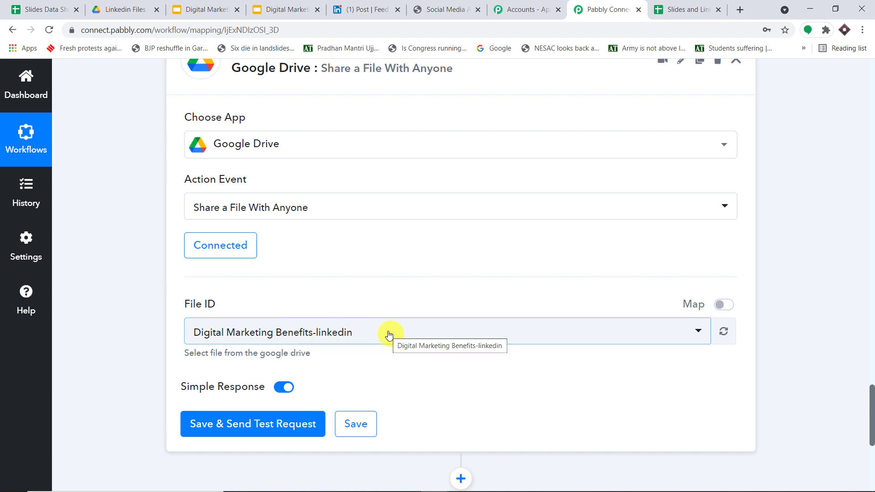
# Step: Compare the full PresentationId in the Google Slides response with the ID in the generated presentation's web address
pyautogui.scroll(2, 406, 302)
pyautogui.scroll(-2, 182, 321)
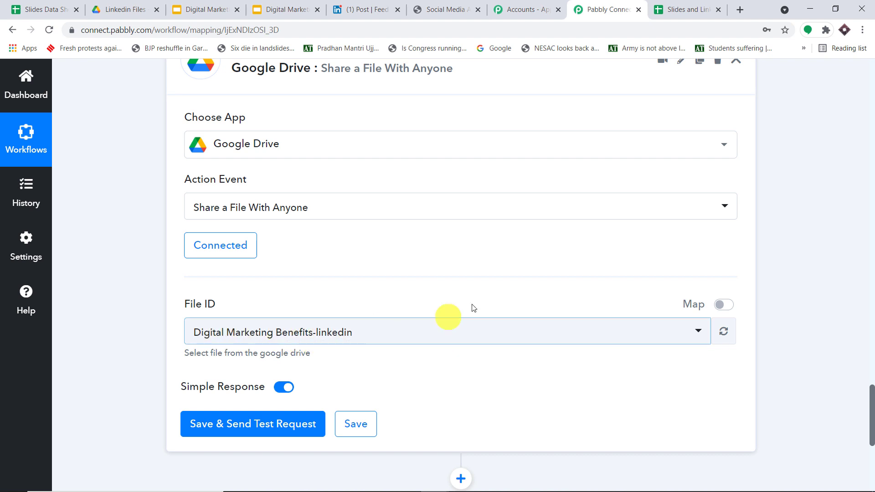
pyautogui.scroll(6, 489, 298)
pyautogui.scroll(4, 488, 291)
pyautogui.scroll(2, 497, 233)
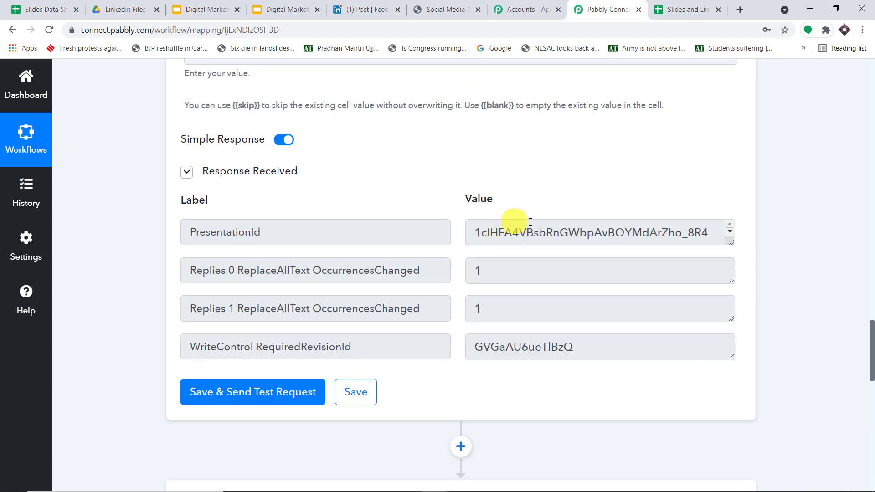
pyautogui.moveTo(731, 243); pyautogui.dragTo(728, 346)
pyautogui.click(583, 267)
pyautogui.hotkey('ctrl', 'a')
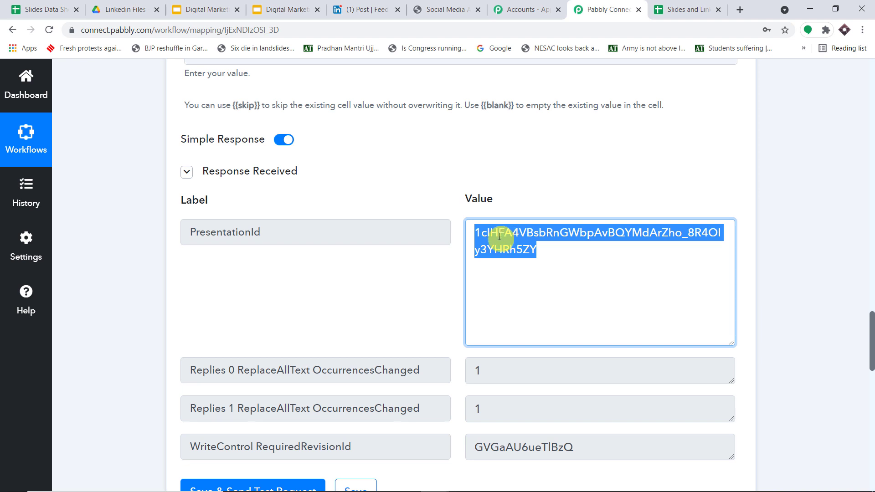
pyautogui.click(220, 9)
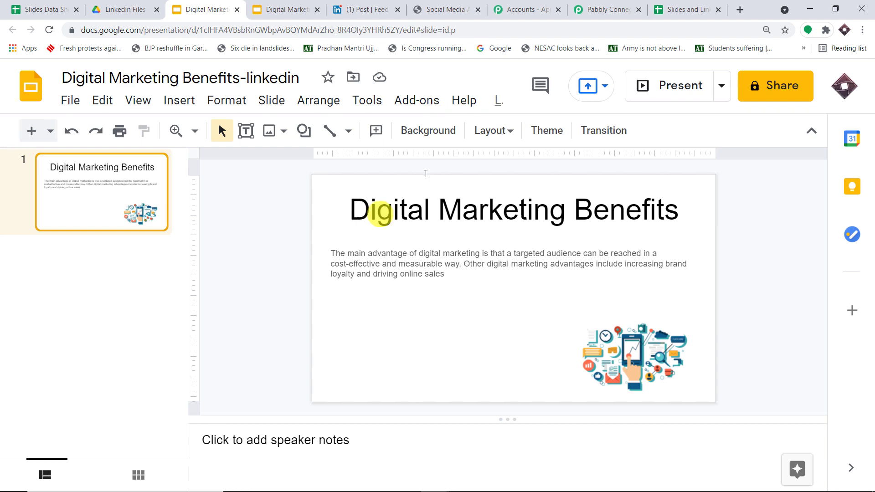
# Step: Back in Pabbly Connect, enable mapping for the Google Drive action's File ID and clear its fixed value
pyautogui.click(606, 10)
pyautogui.scroll(-7, 730, 267)
pyautogui.scroll(-5, 731, 270)
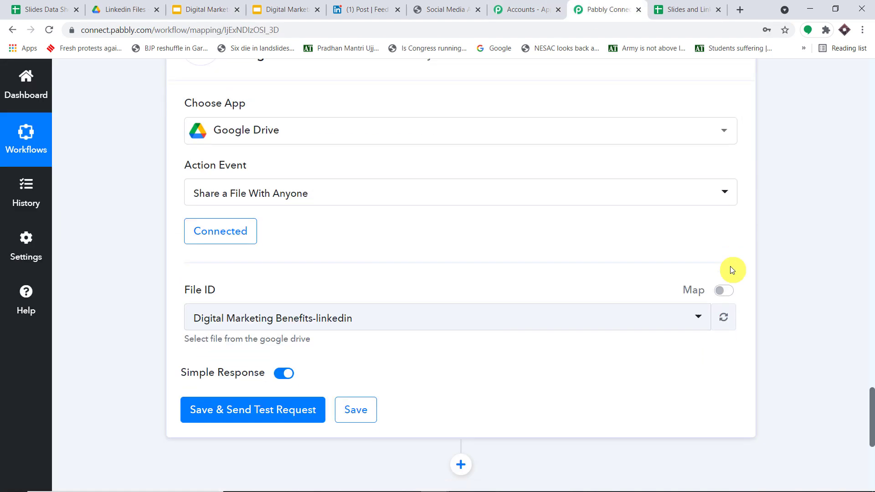
pyautogui.click(729, 234)
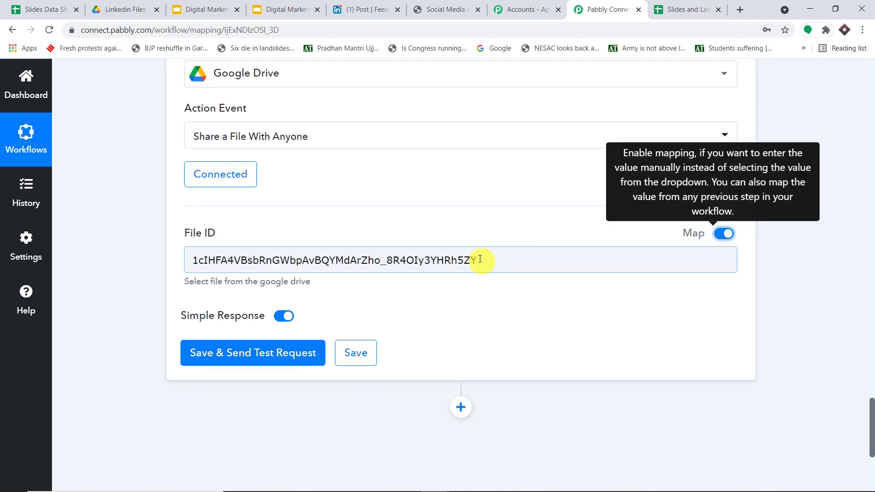
pyautogui.moveTo(477, 260); pyautogui.dragTo(52, 263)
pyautogui.press('BackSpace')
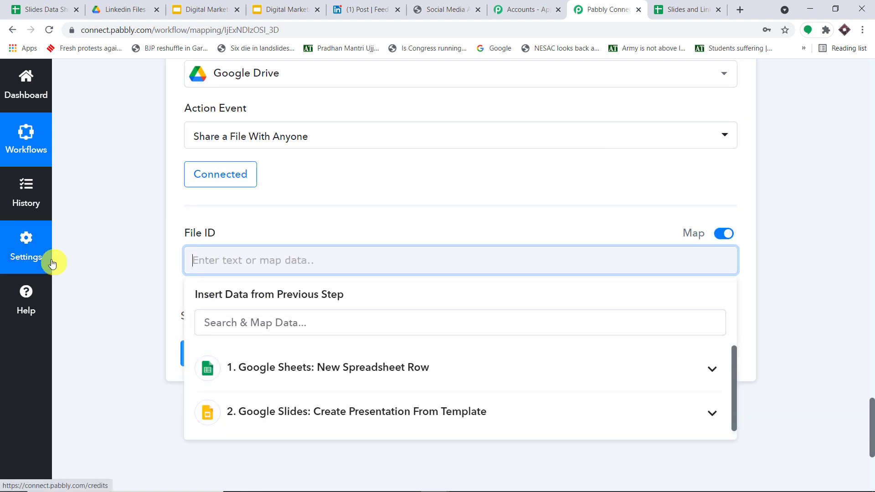
# Step: Map the Google Slides step's PresentationId into File ID, and save the Google Drive action with a test request
pyautogui.click(245, 425)
pyautogui.scroll(-1, 291, 415)
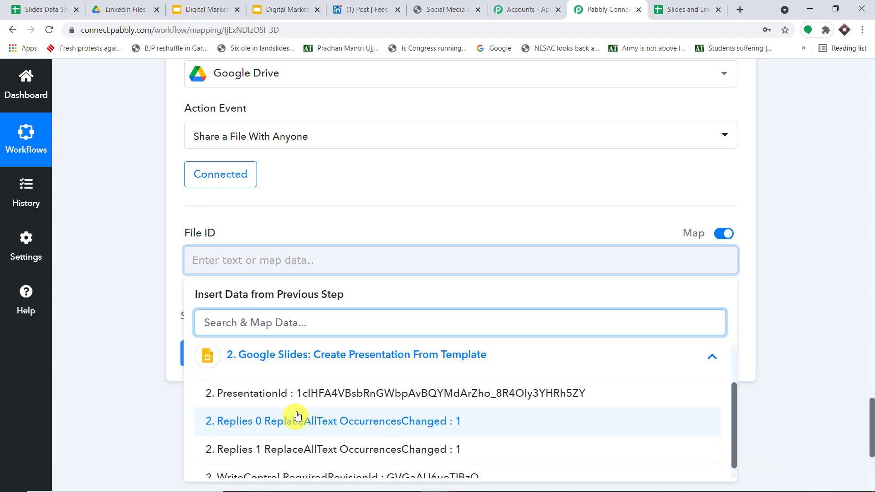
pyautogui.click(316, 394)
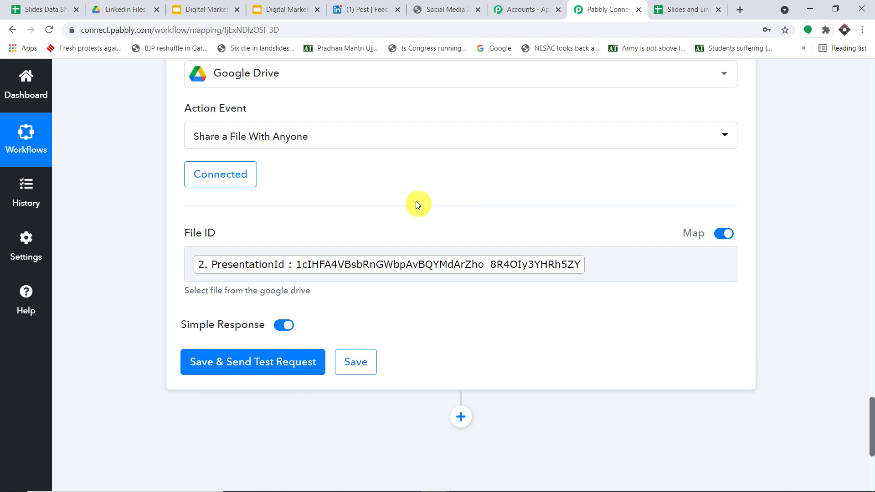
pyautogui.click(246, 368)
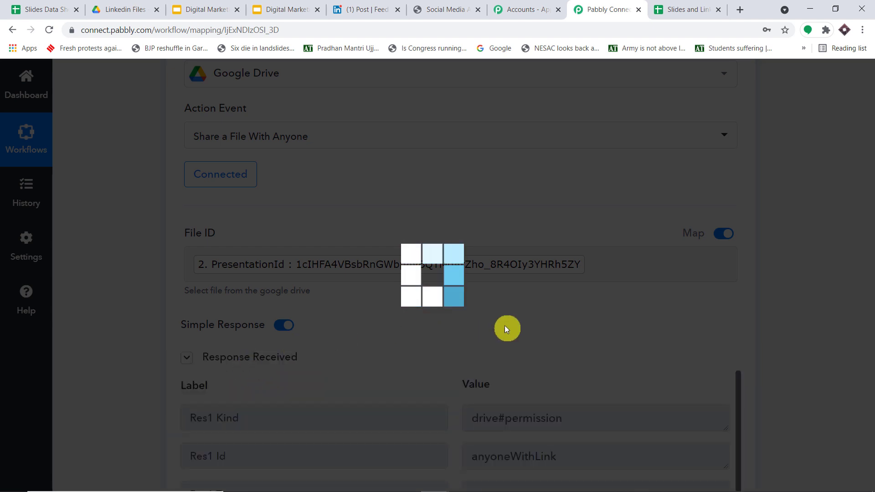
pyautogui.scroll(-3, 583, 374)
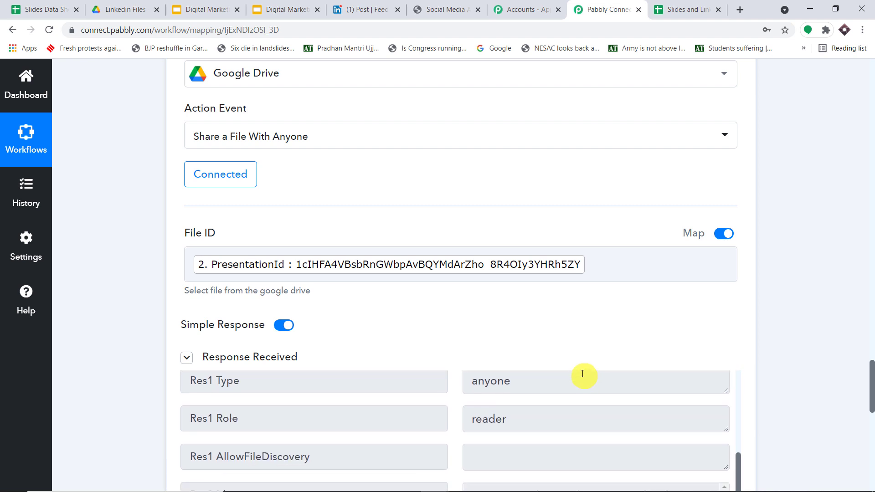
# Step: Examine the export links in the Google Drive response, especially the PDF one, and check the generated presentation's sharing status in Google Slides
pyautogui.scroll(3, 583, 373)
pyautogui.moveTo(870, 389); pyautogui.dragTo(872, 433)
pyautogui.scroll(-3, 496, 217)
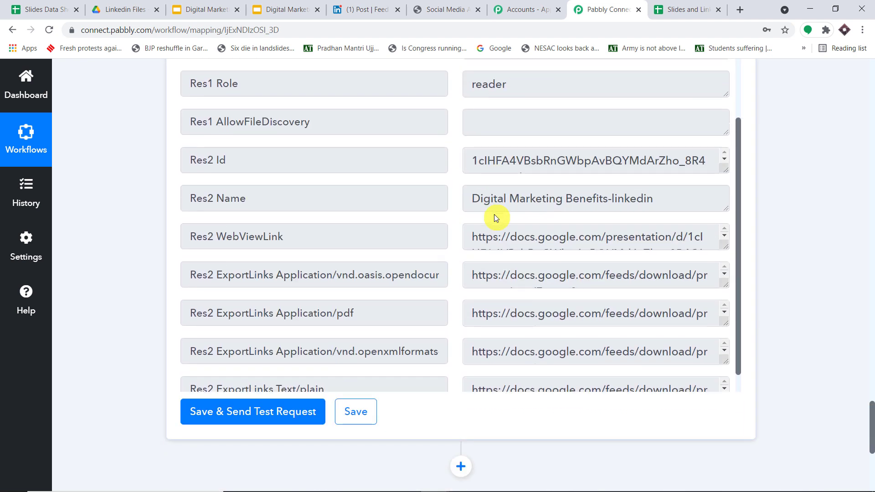
pyautogui.moveTo(355, 291); pyautogui.dragTo(73, 290)
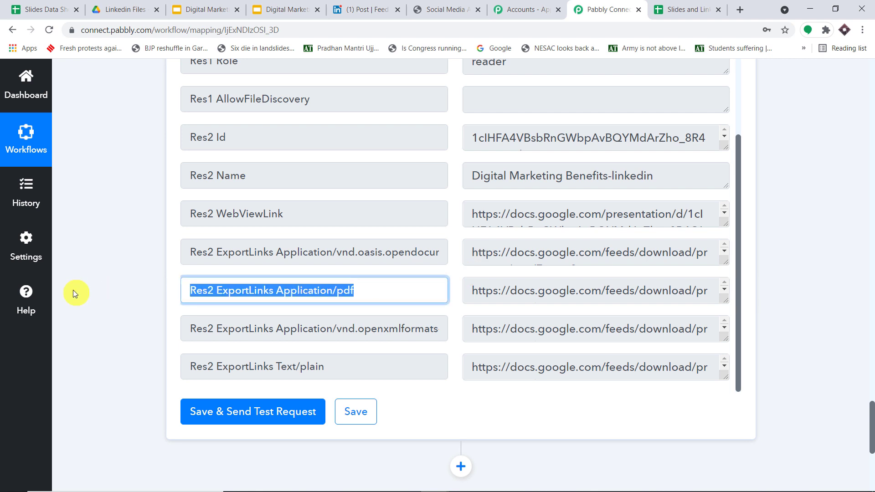
pyautogui.moveTo(404, 328); pyautogui.dragTo(66, 331)
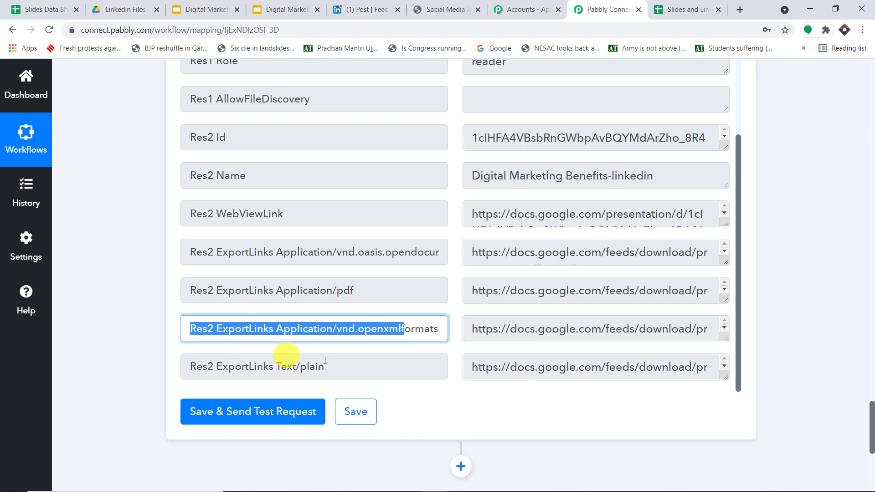
pyautogui.moveTo(336, 365); pyautogui.dragTo(72, 342)
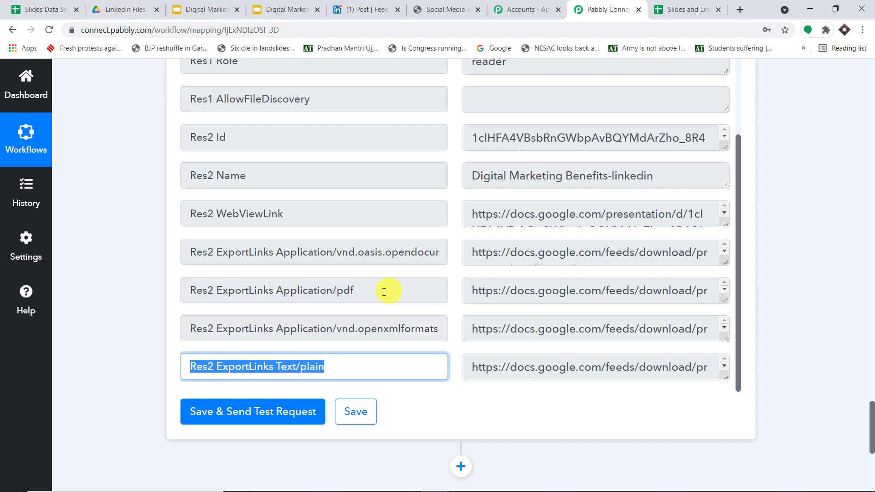
pyautogui.moveTo(369, 295); pyautogui.dragTo(87, 295)
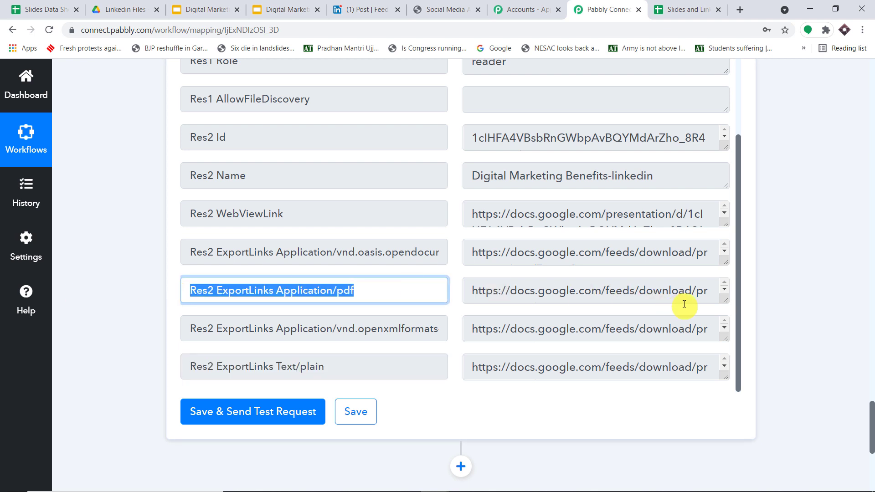
pyautogui.moveTo(721, 300); pyautogui.dragTo(360, 255)
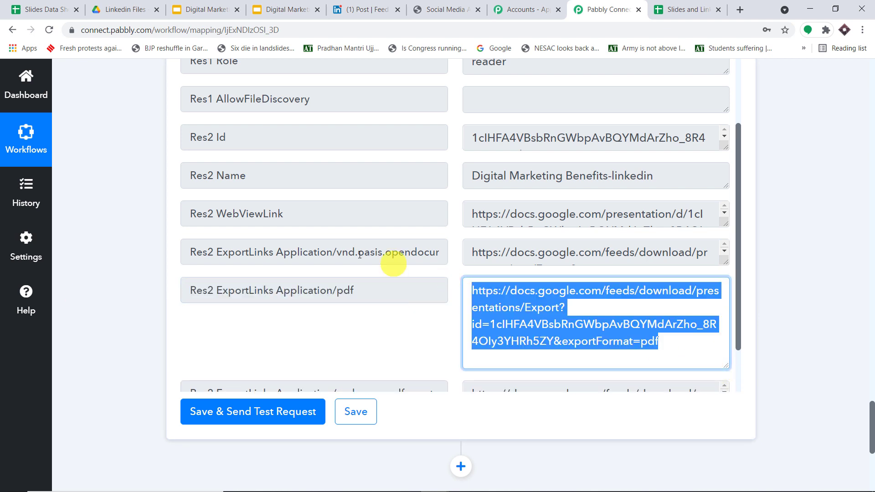
pyautogui.click(203, 4)
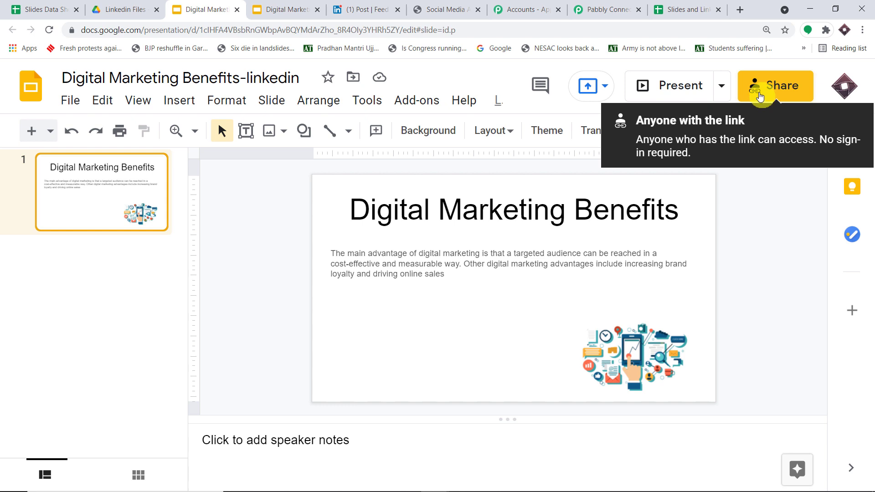
pyautogui.click(579, 9)
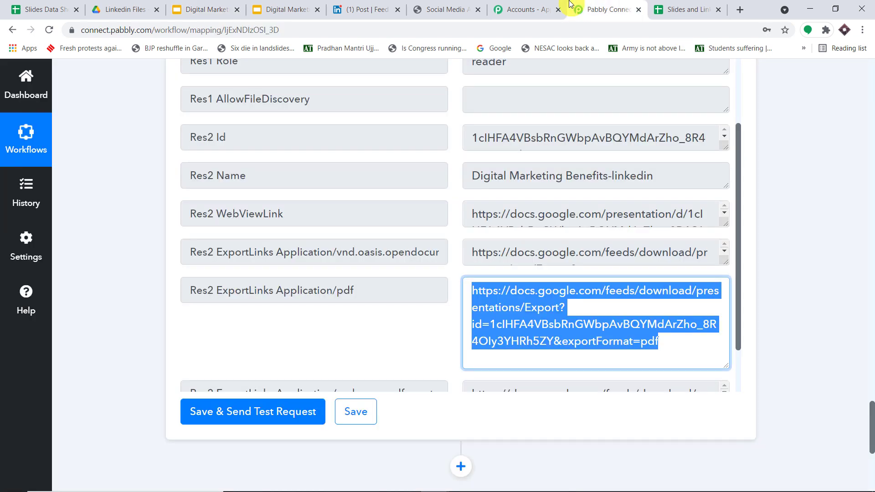
# Step: Back in Pabbly Connect, add a LinkedIn action after the Google Drive step with the event Share an Article or URL
pyautogui.scroll(-6, 775, 244)
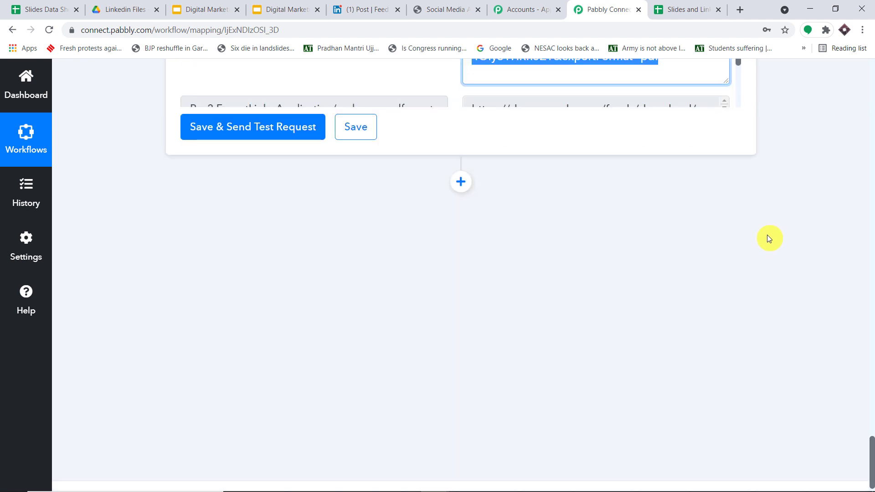
pyautogui.click(462, 182)
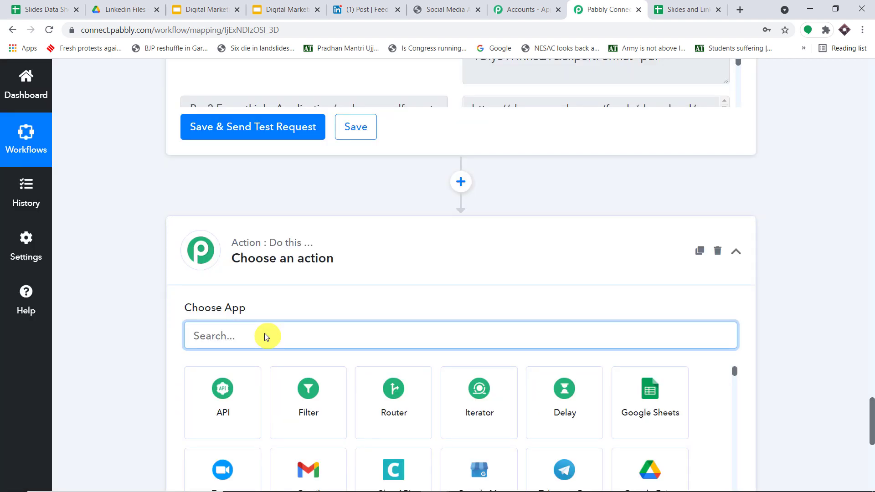
pyautogui.write('link')
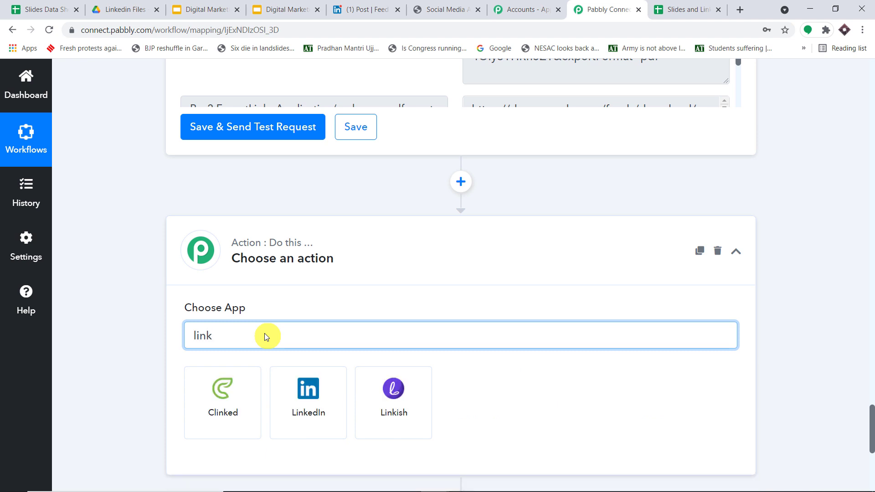
pyautogui.click(312, 385)
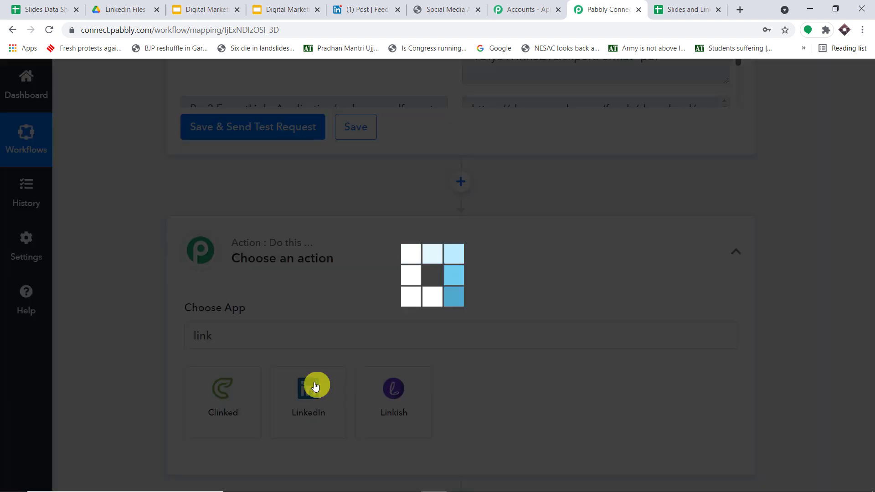
pyautogui.scroll(-3, 582, 237)
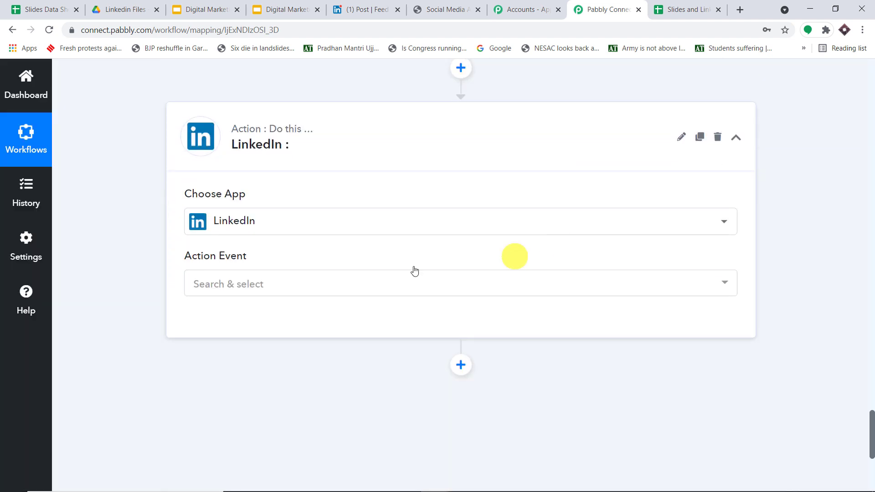
pyautogui.click(258, 289)
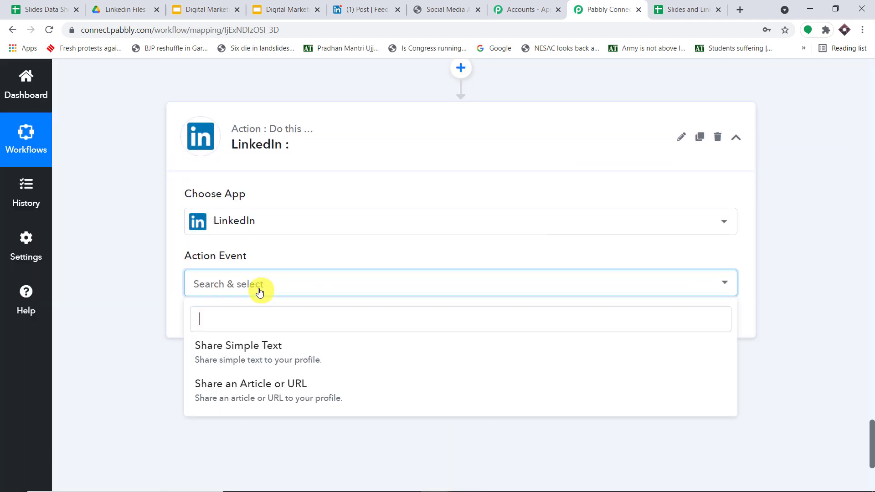
pyautogui.click(281, 384)
# Step: Add a new LinkedIn connection for the action and sign in with the prefilled account credentials to authorise it
pyautogui.click(223, 324)
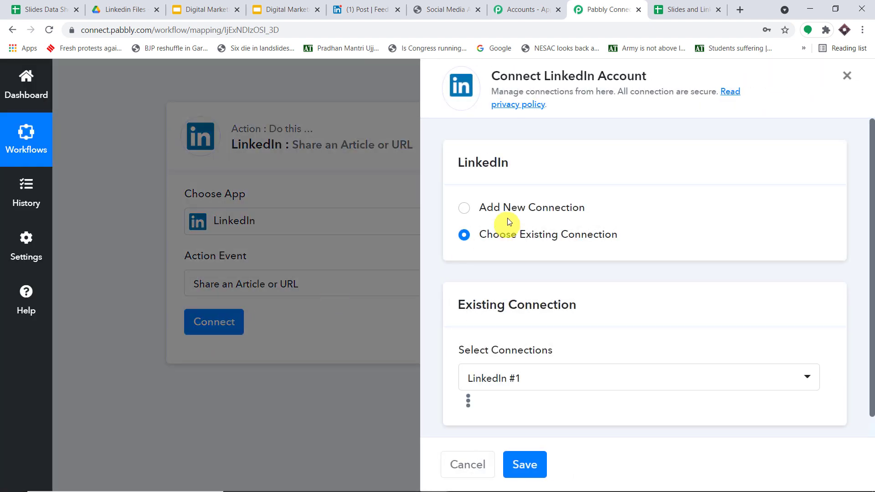
pyautogui.click(514, 214)
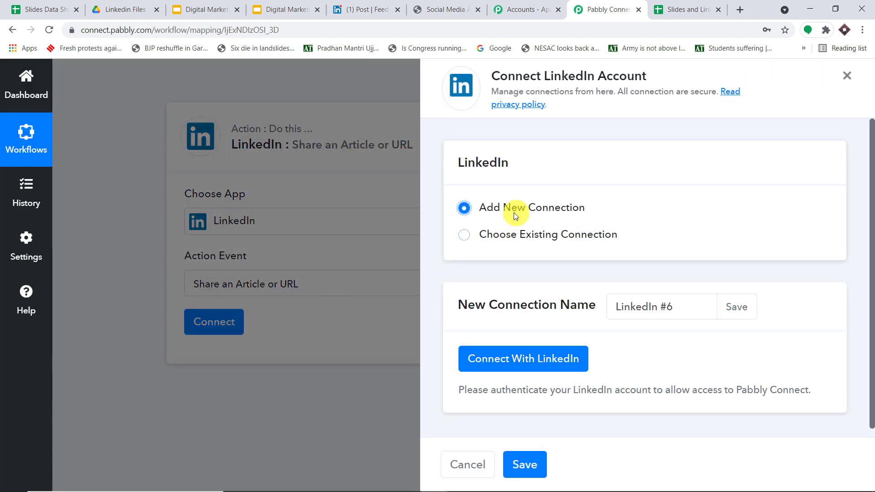
pyautogui.click(522, 362)
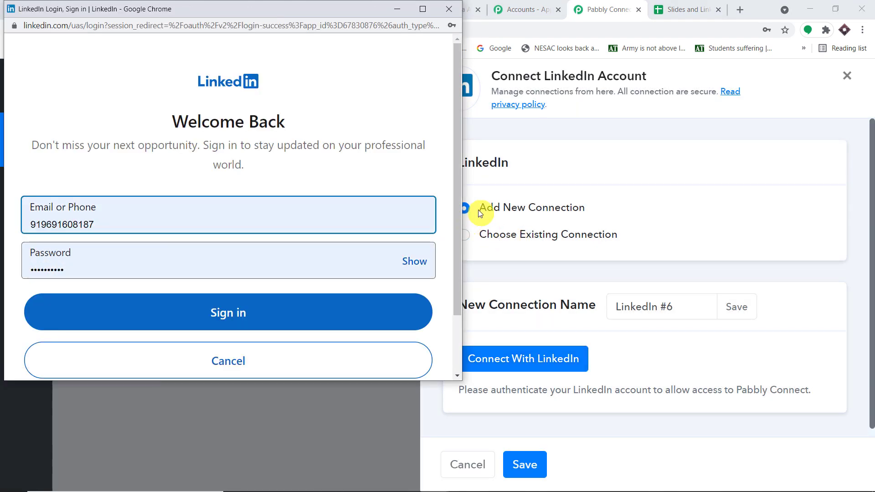
pyautogui.click(275, 316)
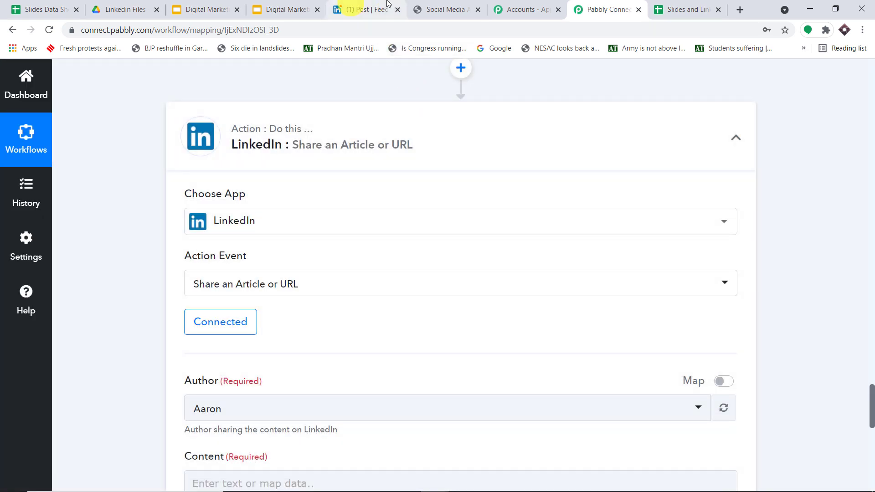
# Step: Compare the Author option of the LinkedIn action with the profile signed in on the LinkedIn page
pyautogui.click(369, 8)
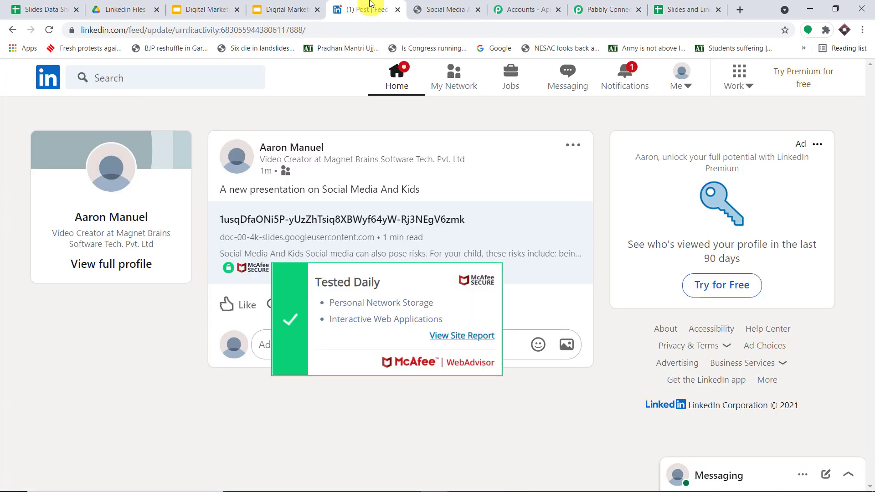
pyautogui.click(615, 5)
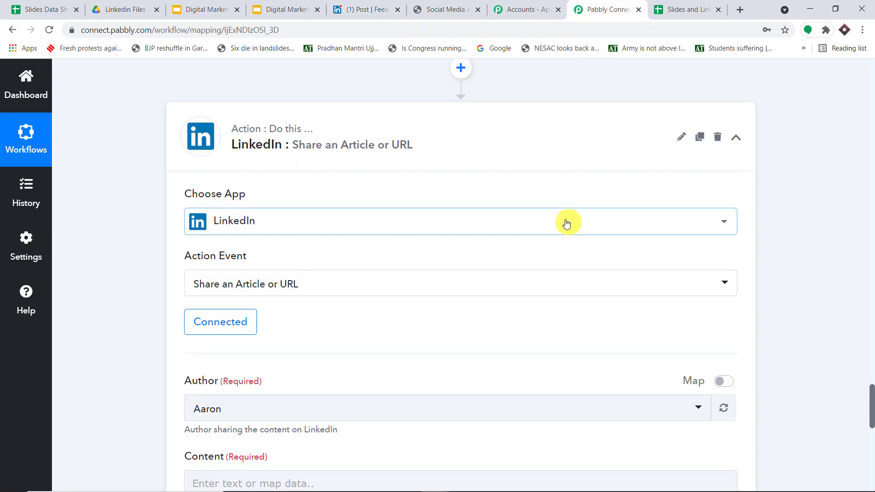
pyautogui.scroll(-2, 547, 226)
pyautogui.scroll(-2, 515, 219)
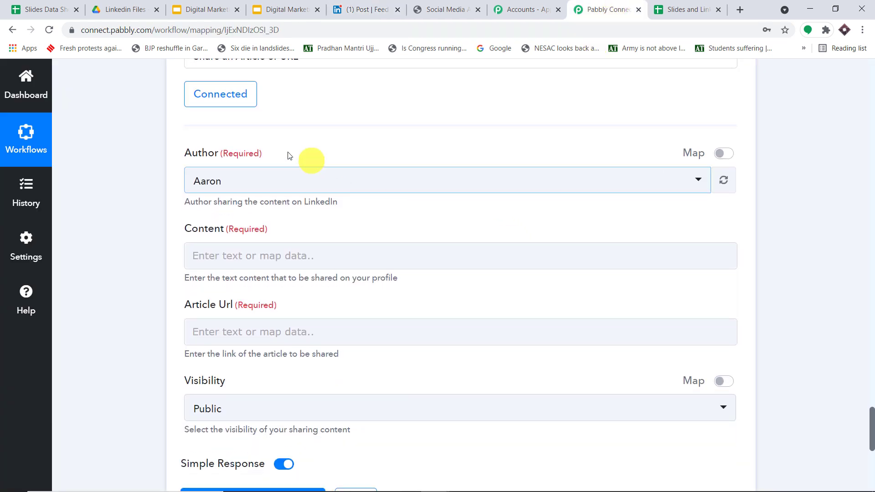
pyautogui.click(230, 189)
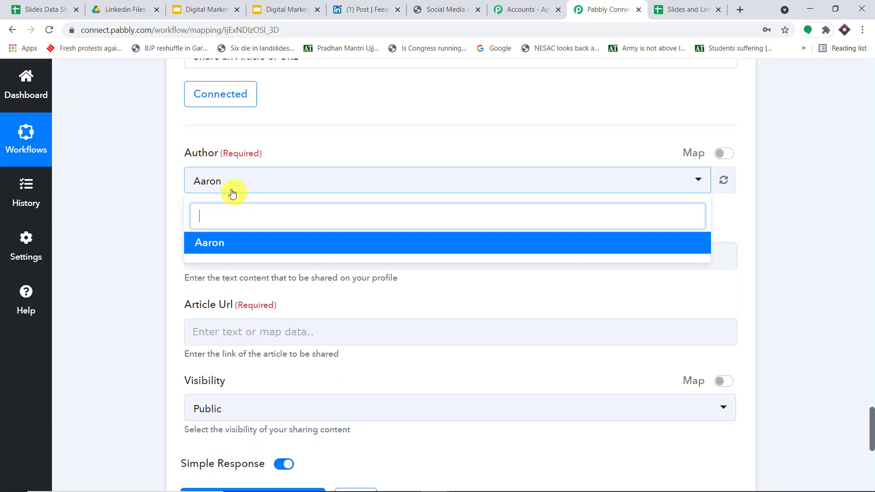
pyautogui.click(329, 140)
pyautogui.click(360, 6)
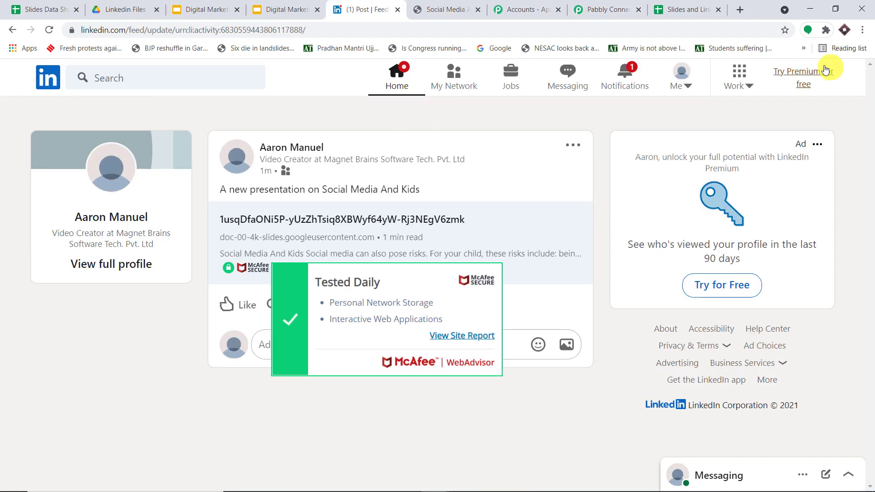
pyautogui.click(682, 78)
pyautogui.click(604, 9)
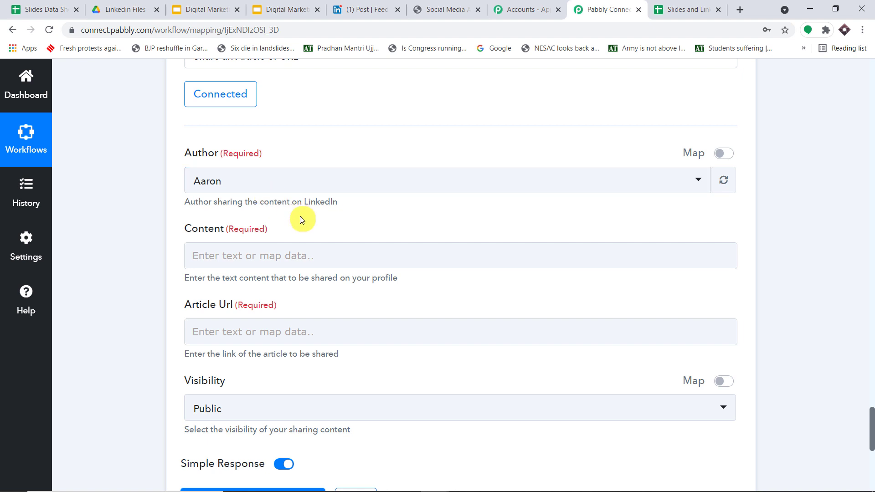
# Step: Examine the wording of the existing LinkedIn post as a model for the action's Content field
pyautogui.scroll(-1, 300, 217)
pyautogui.click(278, 202)
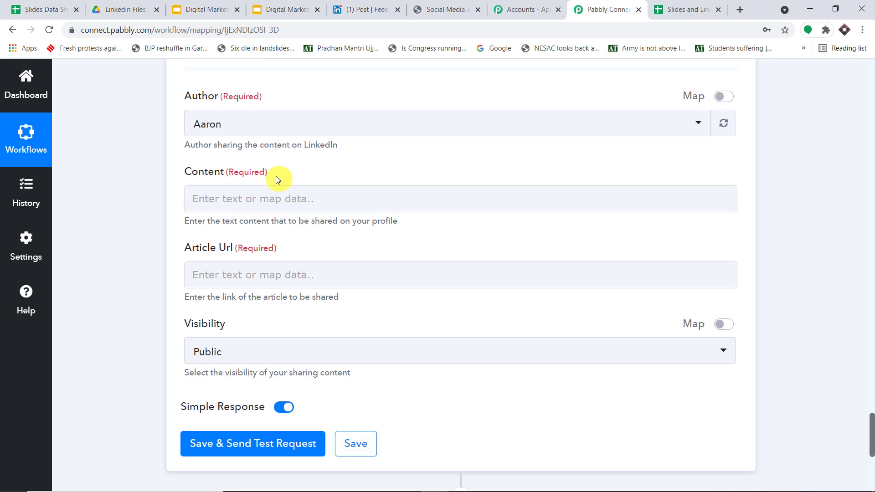
pyautogui.click(364, 9)
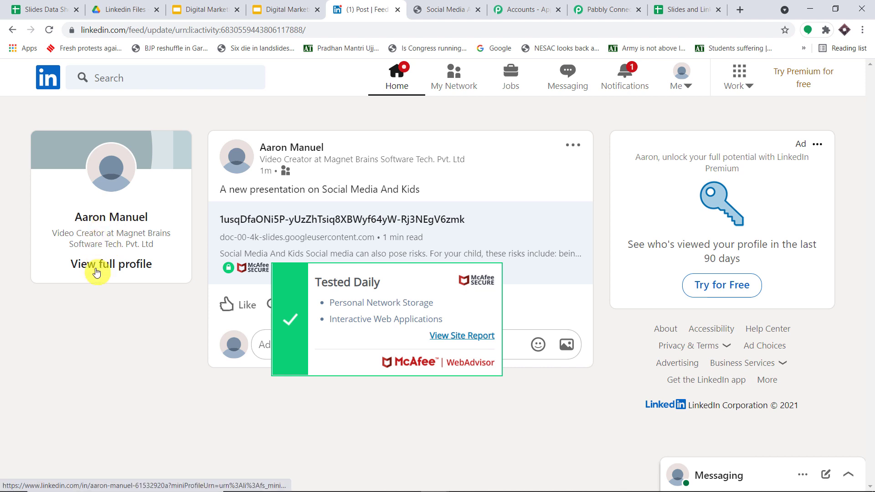
pyautogui.moveTo(428, 193); pyautogui.dragTo(220, 190)
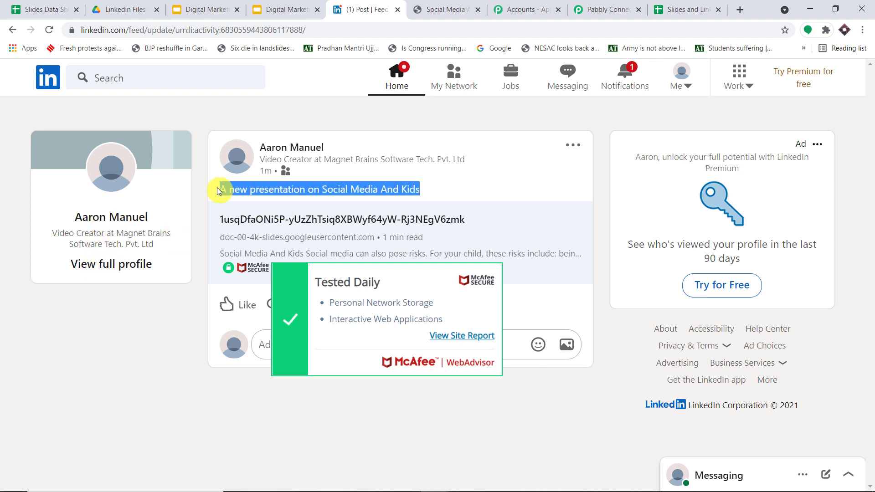
pyautogui.click(429, 190)
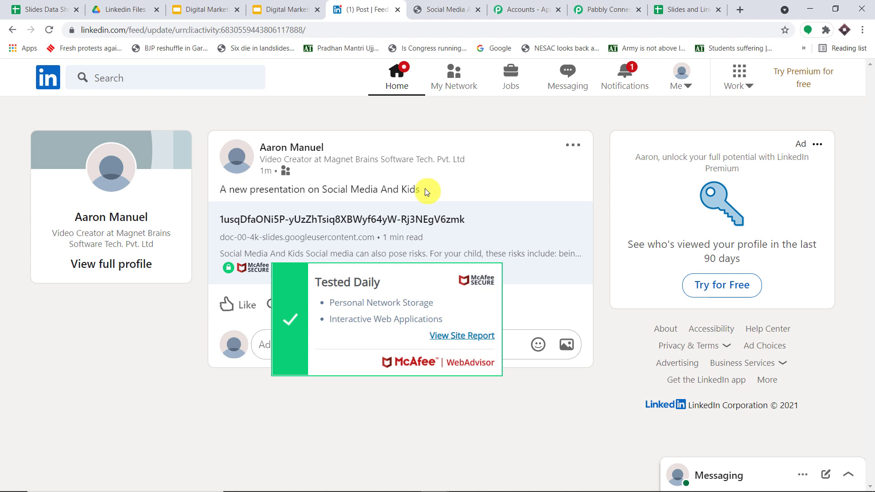
pyautogui.click(609, 4)
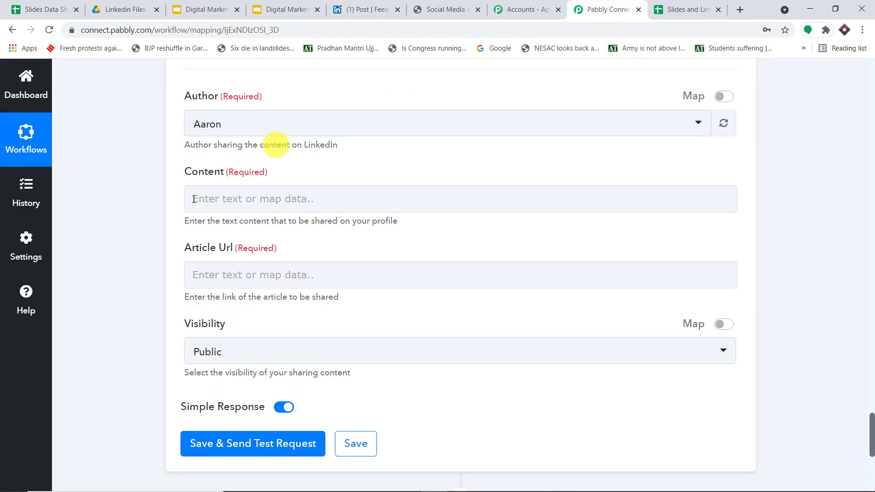
# Step: Fill the LinkedIn Content field with "A new PDF on" followed by the Title mapped from the Google Sheets step
pyautogui.click(212, 200)
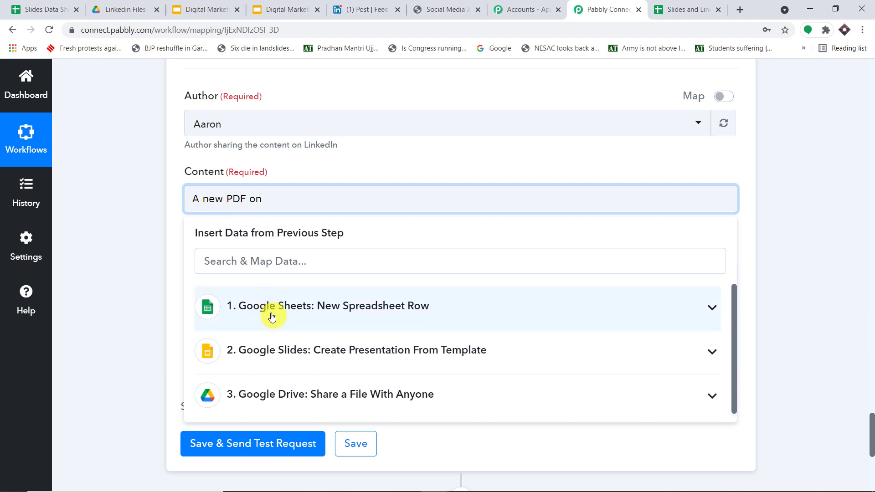
pyautogui.click(242, 314)
pyautogui.click(255, 343)
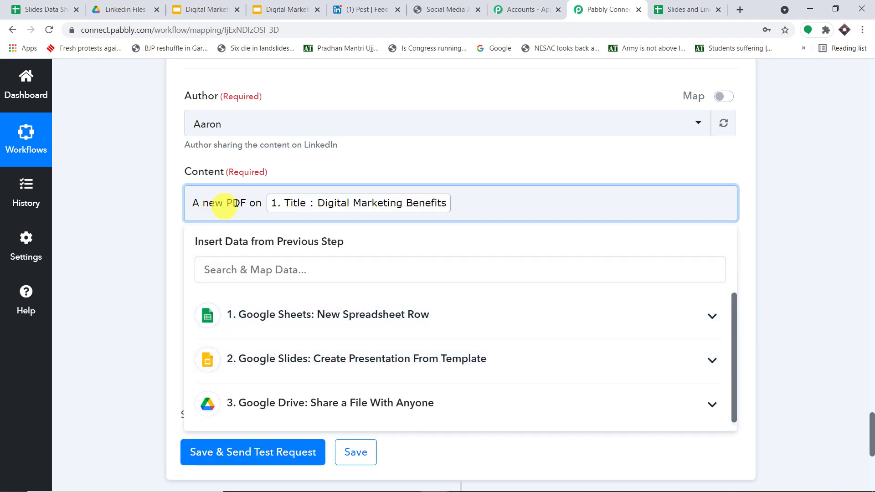
pyautogui.click(789, 174)
# Step: Replace the word "PDF" with "Post" in the LinkedIn Content text, keeping the mapped Title
pyautogui.click(246, 204)
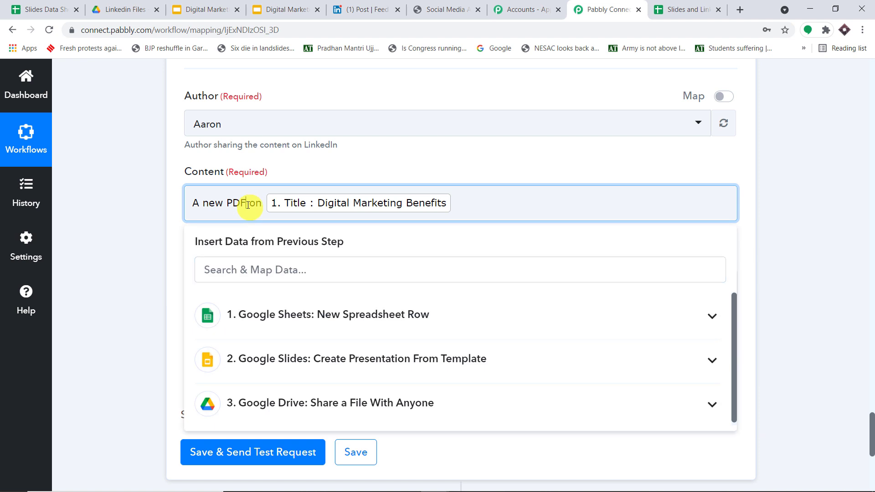
pyautogui.press('BackSpace')
pyautogui.press('BackSpace')
pyautogui.press('BackSpace')
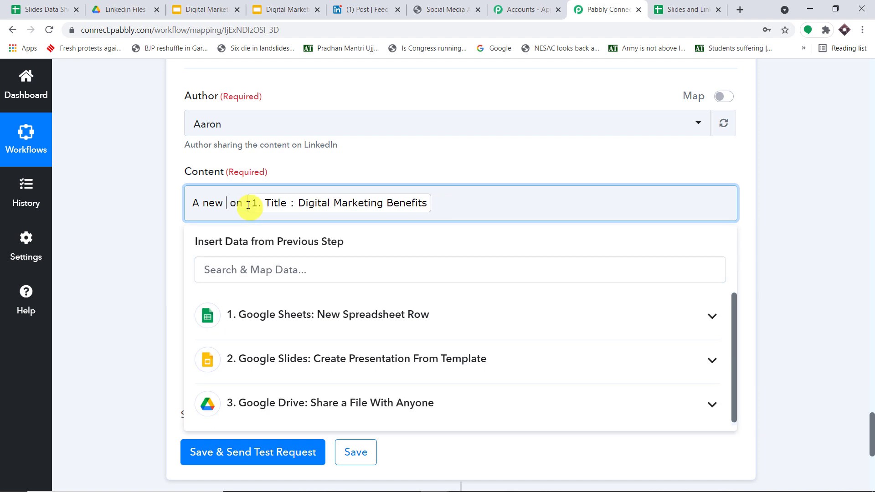
pyautogui.write('Post')
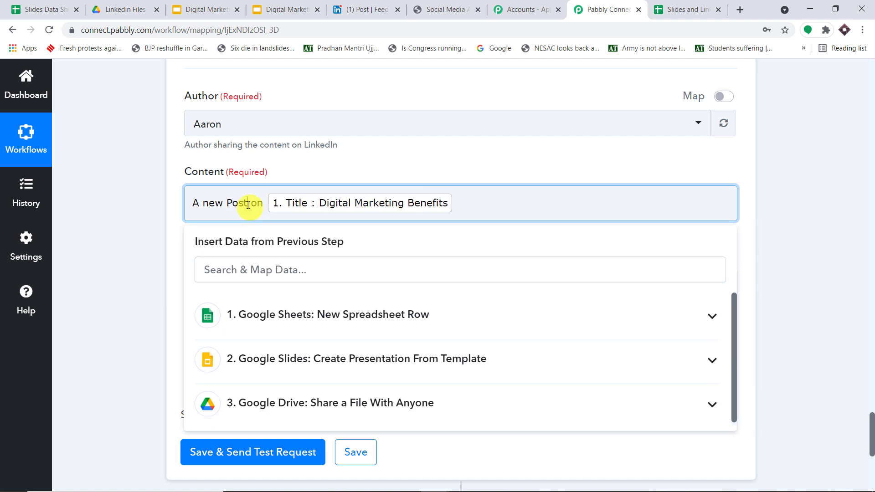
pyautogui.click(797, 189)
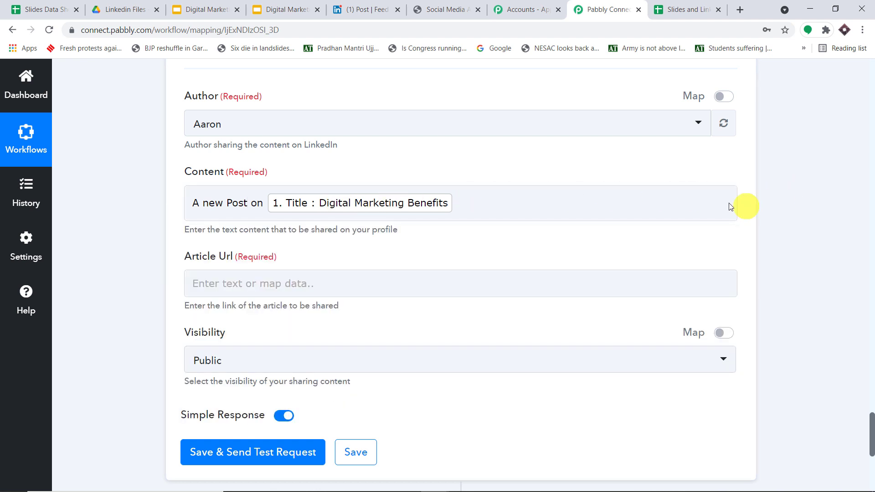
# Step: Examine the Google Drive step's response for the PDF export link needed by the LinkedIn Article Url field
pyautogui.scroll(-1, 630, 247)
pyautogui.scroll(-2, 631, 247)
pyautogui.click(247, 225)
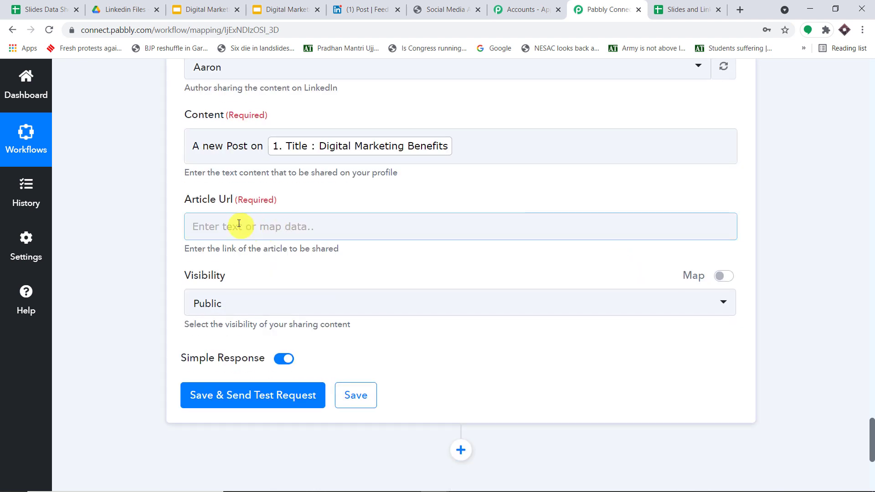
pyautogui.scroll(10, 758, 256)
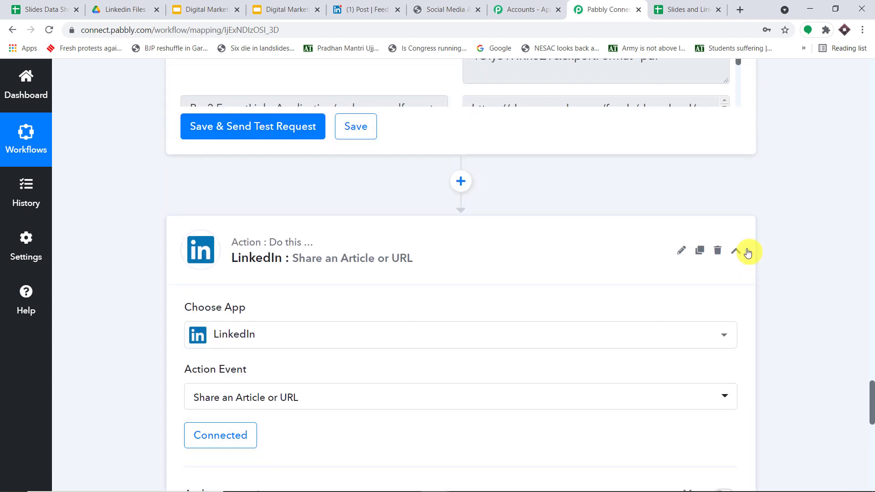
pyautogui.scroll(4, 747, 252)
pyautogui.tripleClick(697, 223)
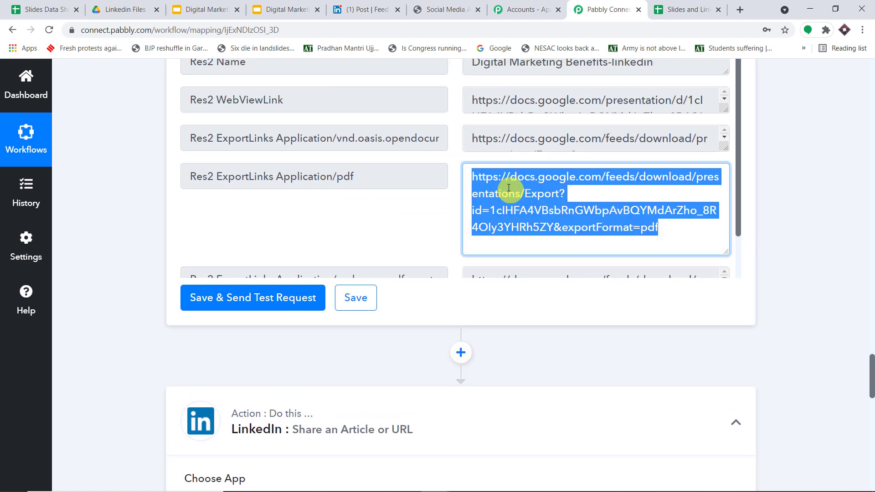
pyautogui.scroll(-8, 870, 355)
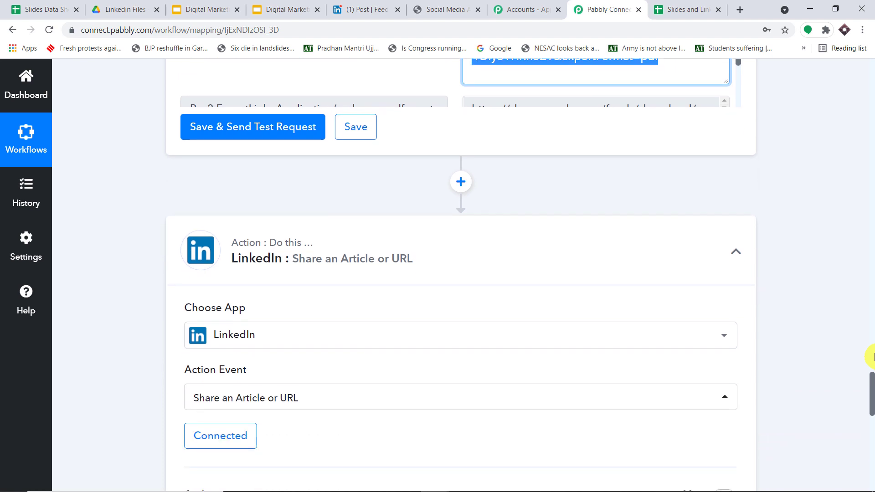
pyautogui.scroll(-9, 871, 355)
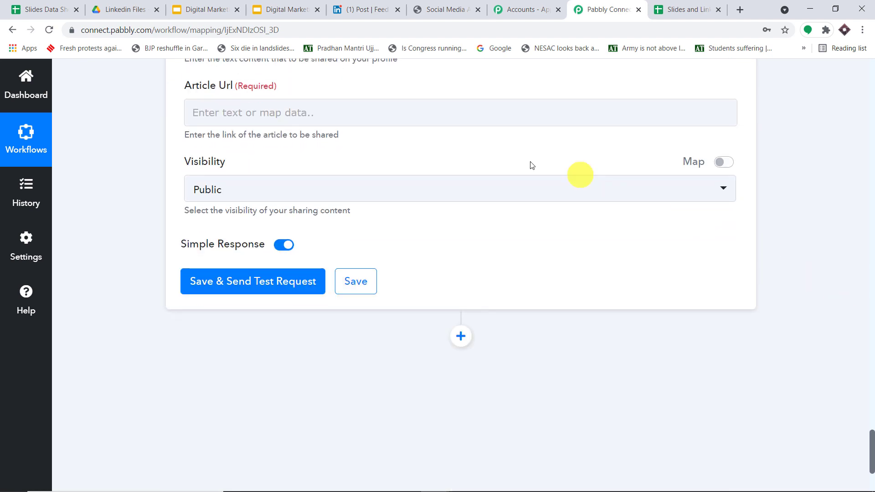
# Step: Map the Article Url of the LinkedIn action to Res2 ExportLinks Application/pdf from the Google Drive step
pyautogui.click(376, 113)
pyautogui.click(333, 304)
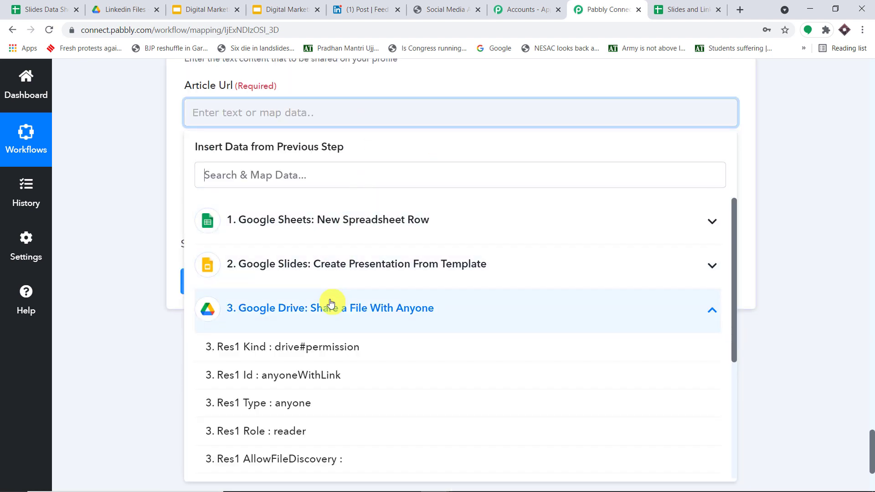
pyautogui.scroll(-7, 389, 367)
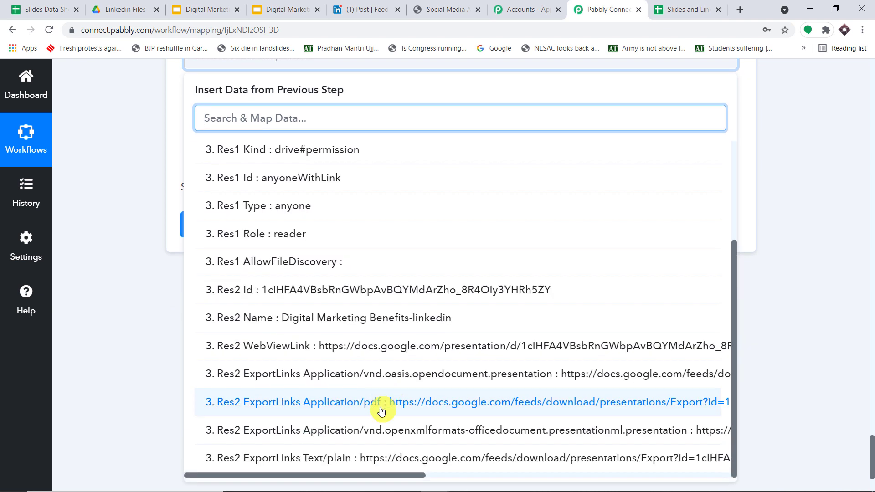
pyautogui.click(397, 402)
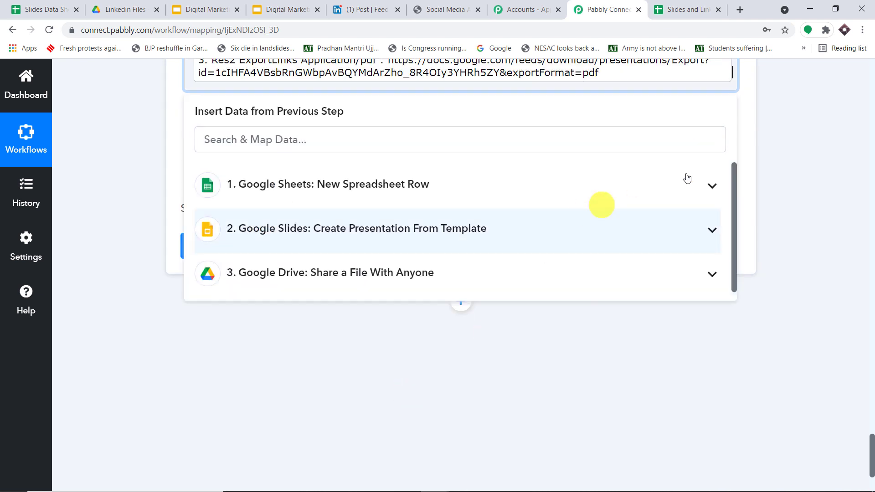
pyautogui.click(796, 166)
pyautogui.scroll(3, 764, 179)
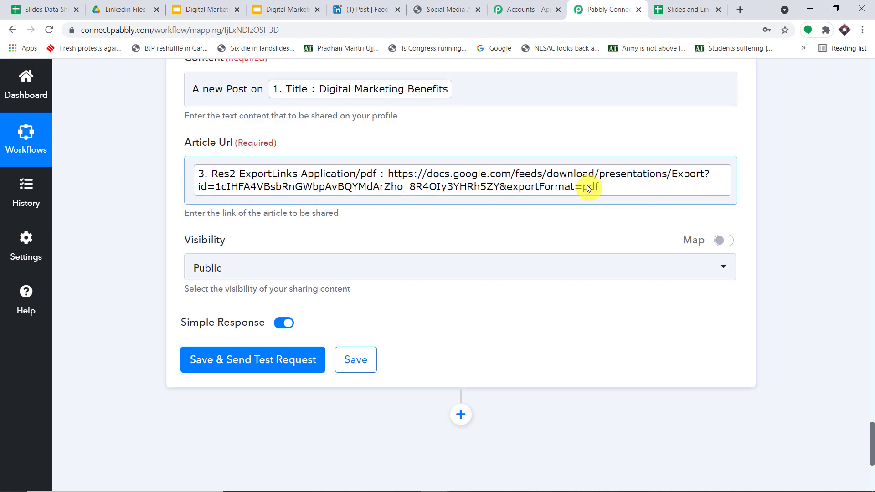
# Step: Keep the LinkedIn post's Visibility at Public, then save the action and send a test request
pyautogui.scroll(-1, 501, 188)
pyautogui.click(294, 216)
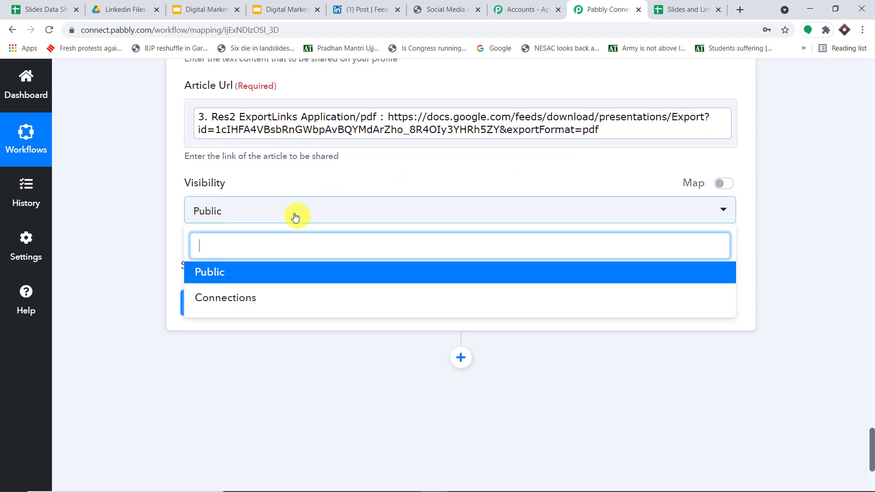
pyautogui.click(237, 272)
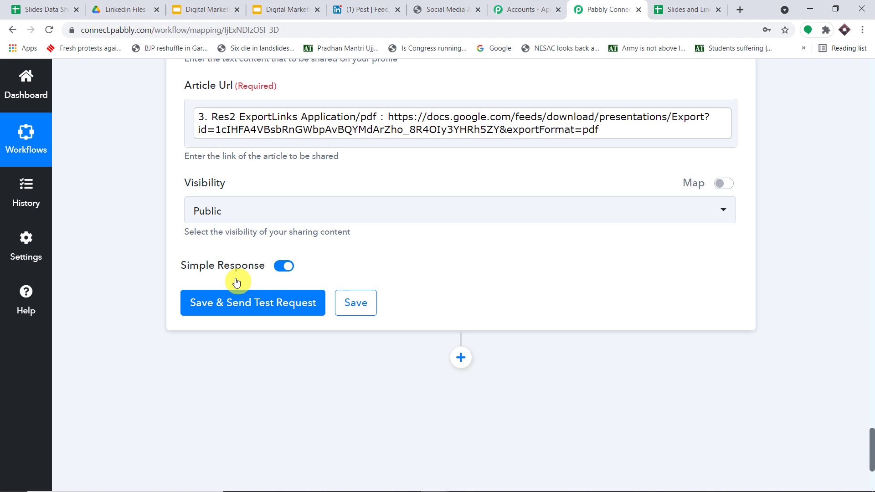
pyautogui.click(243, 303)
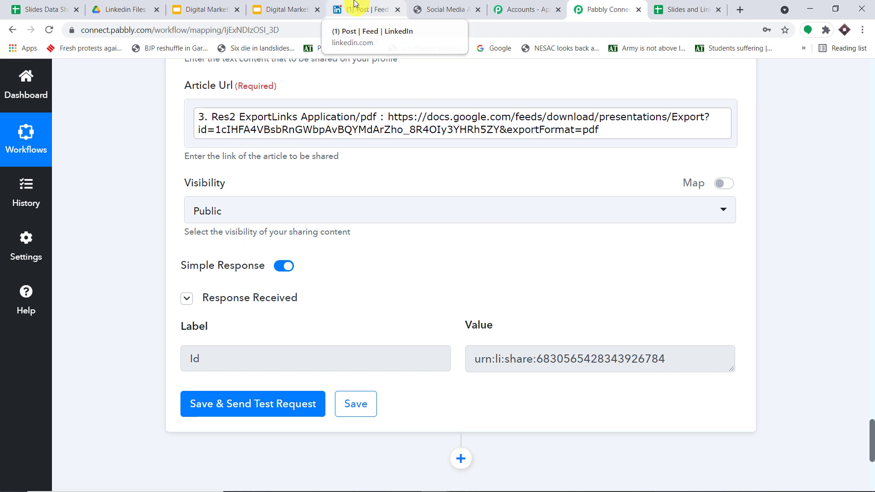
# Step: On LinkedIn, open the new Digital Marketing Benefits post from the profile's activity, then download and view its linked PDF
pyautogui.click(355, 6)
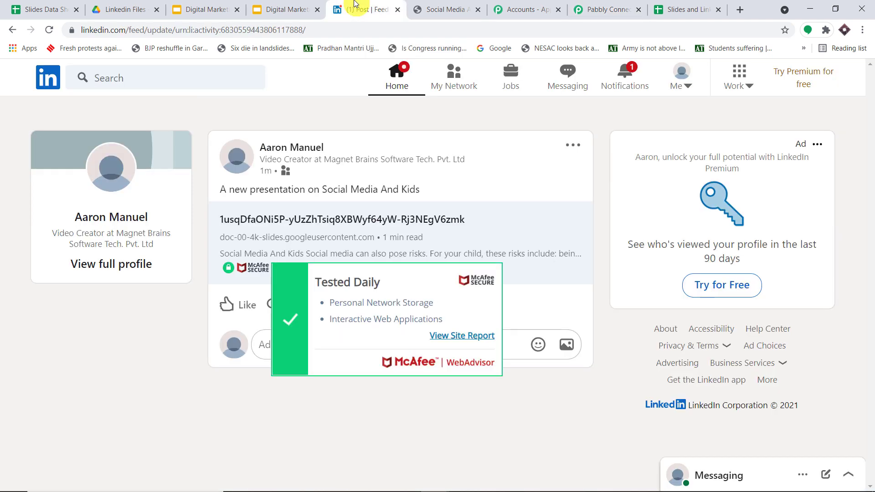
pyautogui.click(103, 264)
pyautogui.scroll(-15, 471, 175)
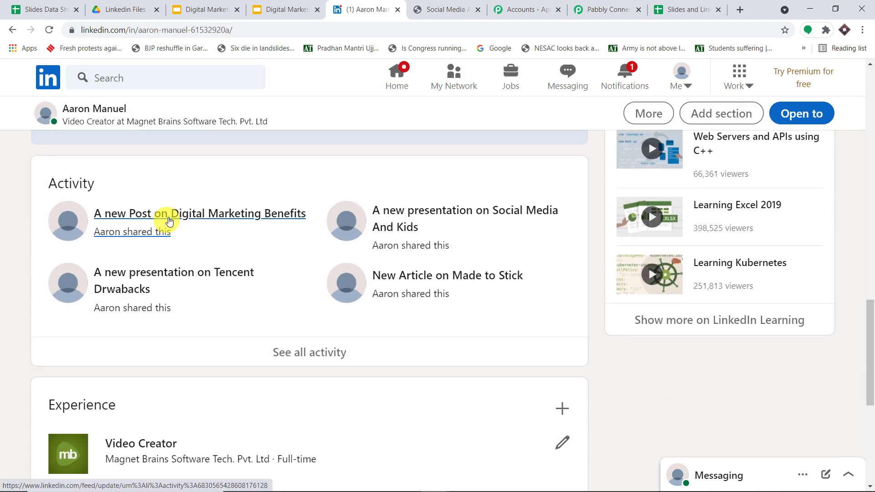
pyautogui.click(139, 221)
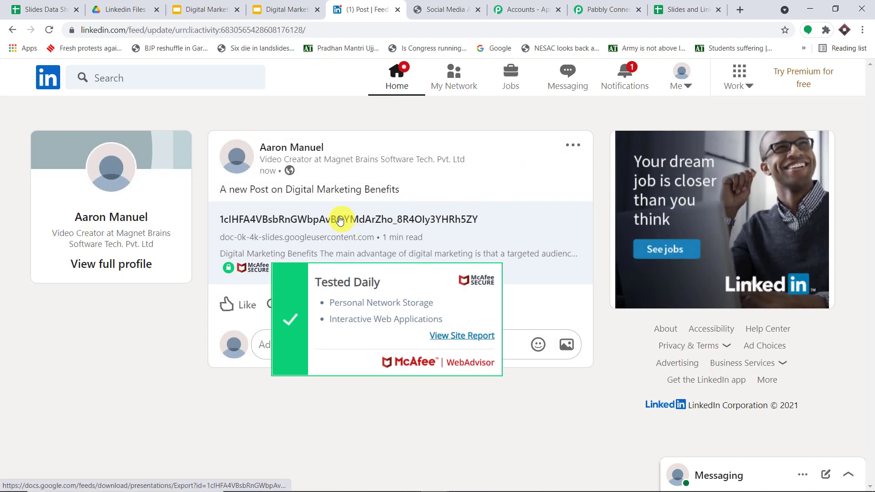
pyautogui.click(340, 219)
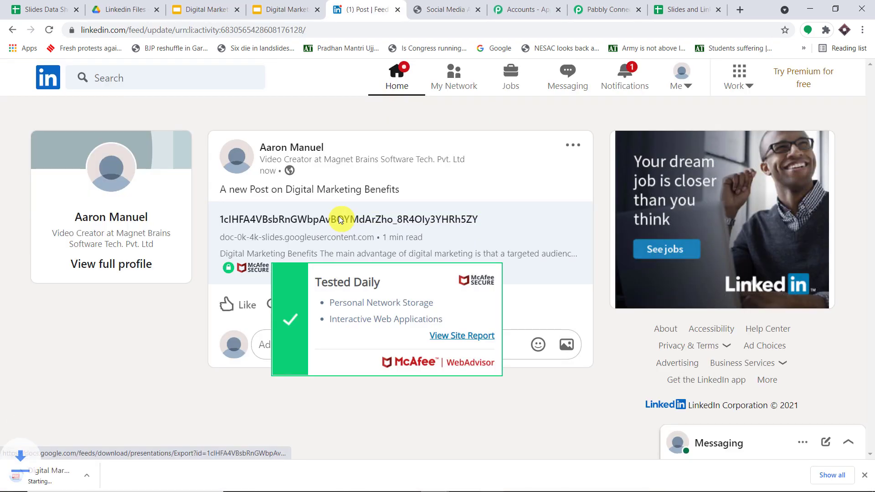
pyautogui.click(69, 468)
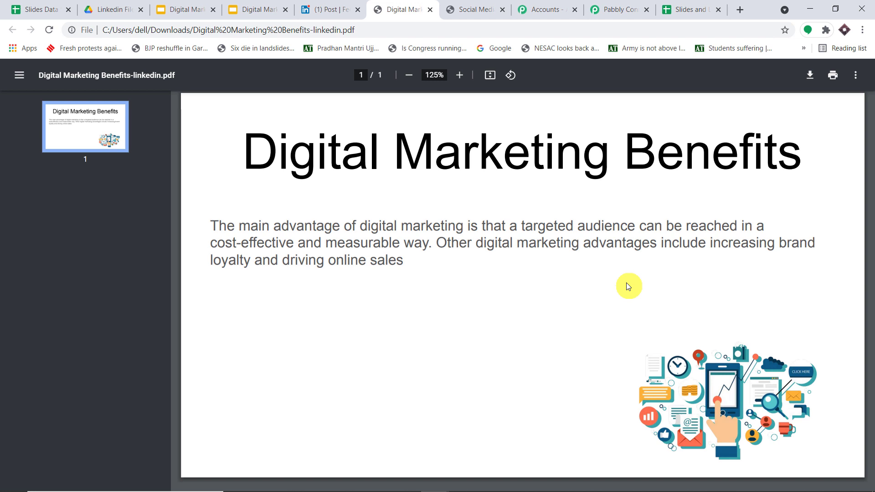
# Step: Return to Pabbly Connect and collapse the LinkedIn, Google Drive, Google Slides and Google Sheets steps of the workflow
pyautogui.click(634, 9)
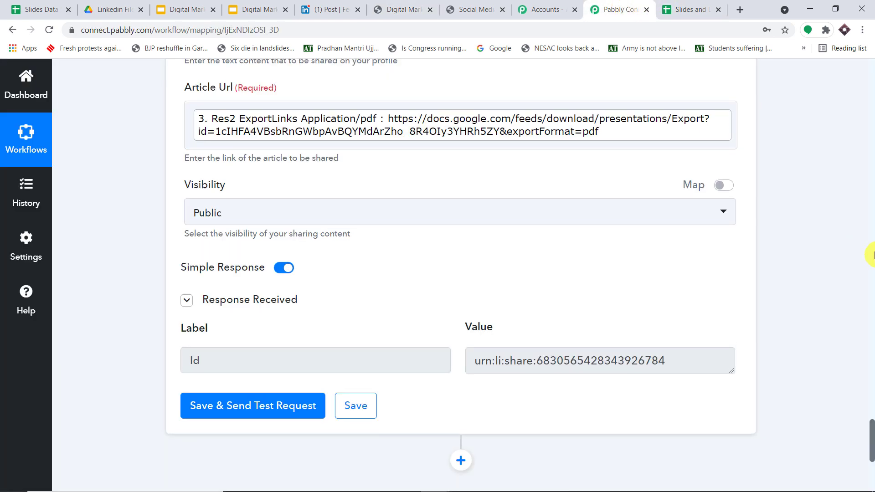
pyautogui.scroll(12, 871, 255)
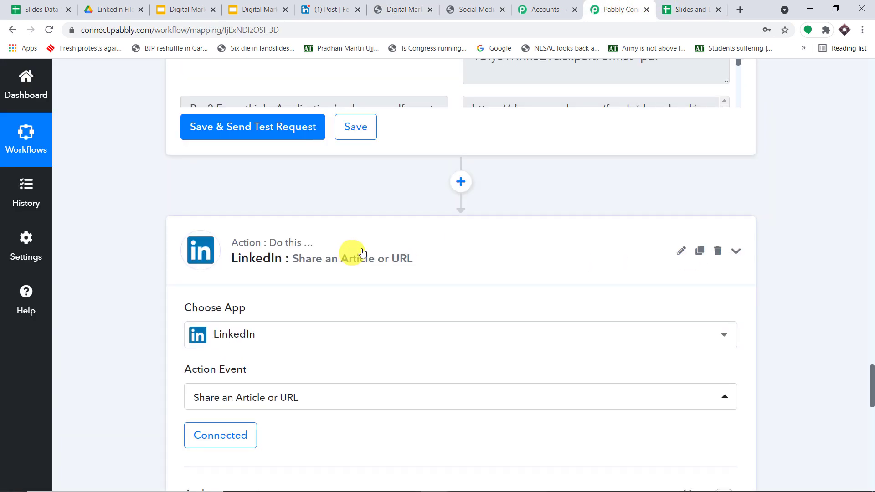
pyautogui.click(363, 252)
pyautogui.scroll(20, 805, 195)
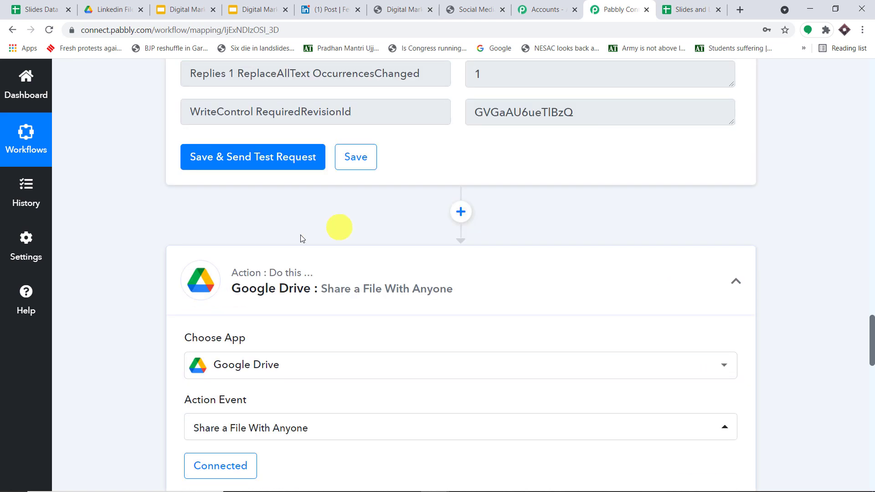
pyautogui.click(230, 260)
pyautogui.scroll(10, 582, 251)
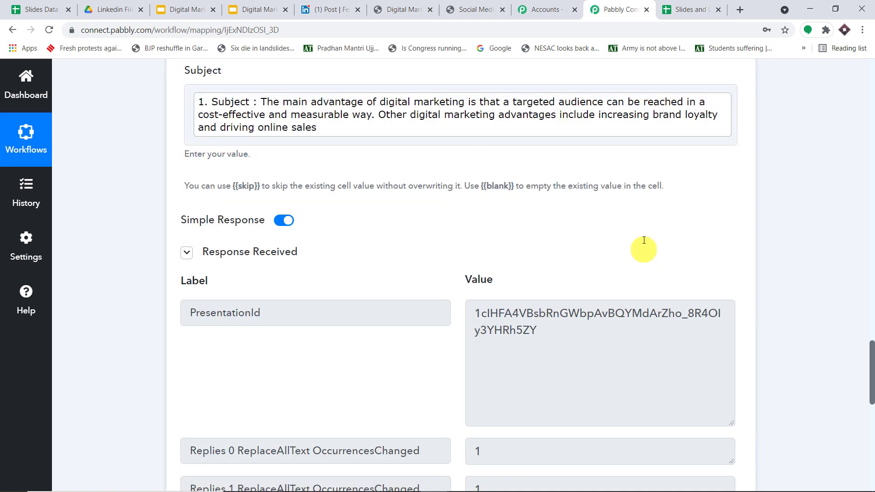
pyautogui.scroll(16, 644, 241)
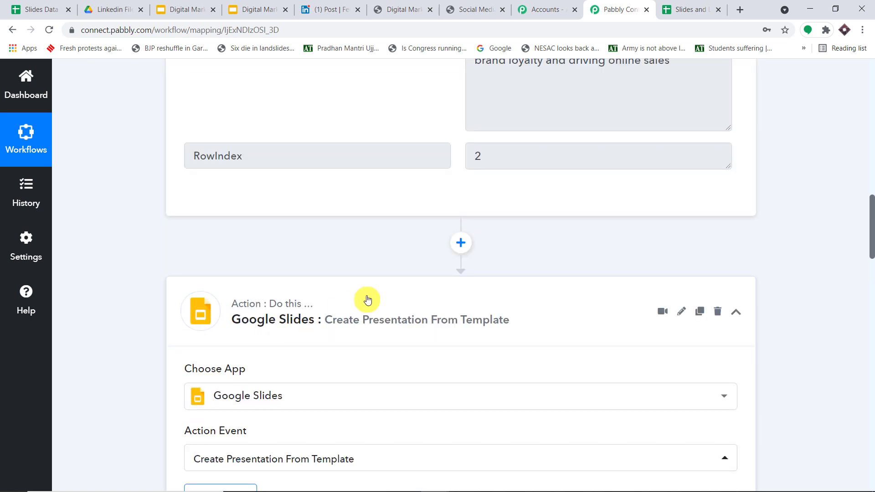
pyautogui.click(367, 299)
pyautogui.scroll(20, 704, 241)
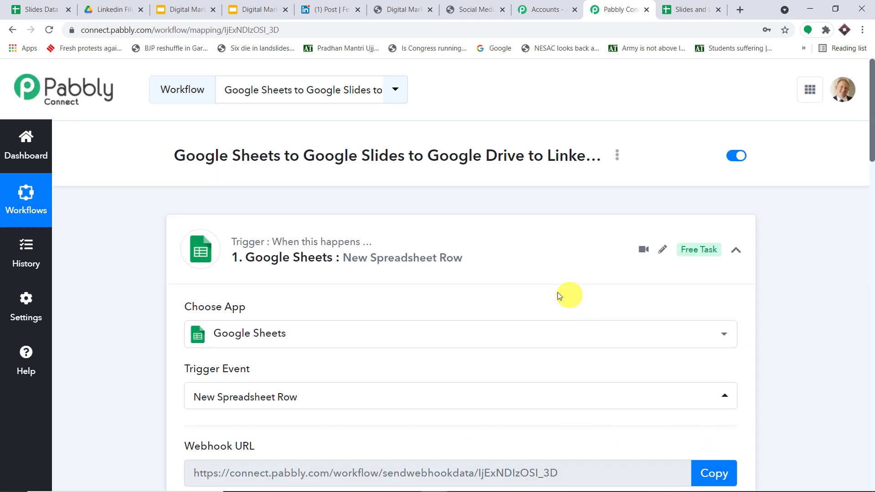
pyautogui.click(381, 247)
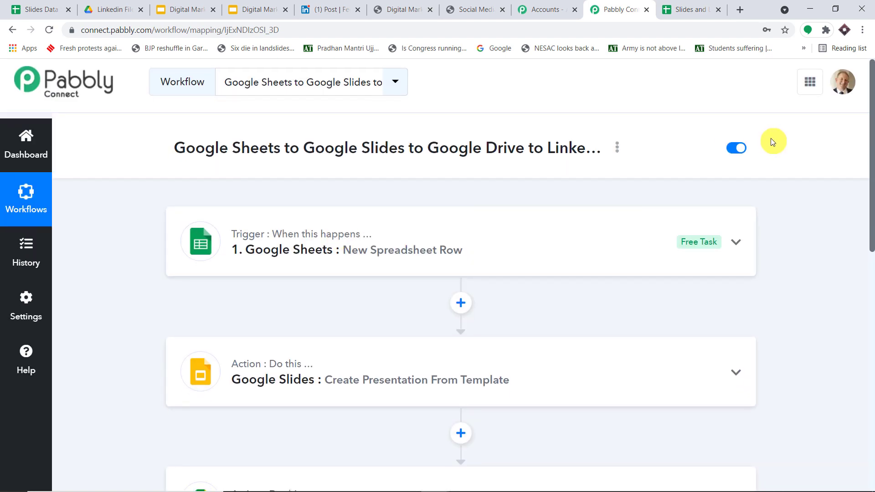
# Step: Review the order of the collapsed workflow steps from the Google Sheets trigger through to the LinkedIn action
pyautogui.scroll(-1, 772, 142)
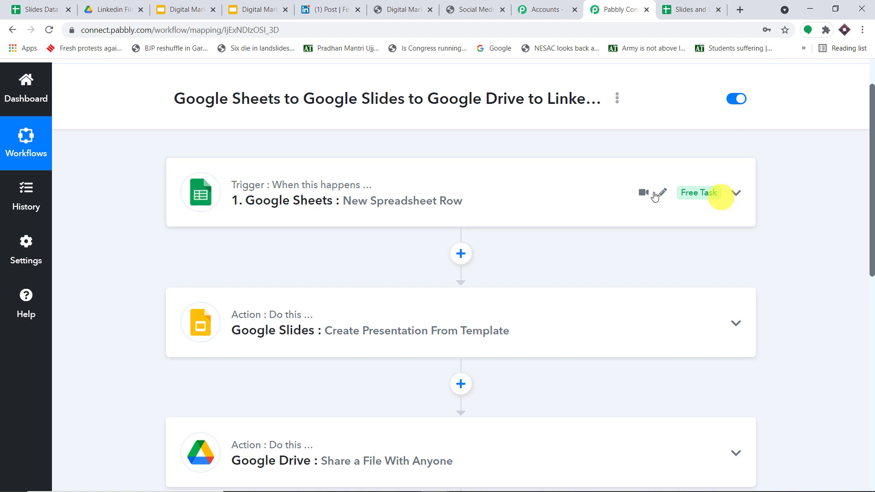
pyautogui.scroll(-1, 676, 180)
pyautogui.scroll(-2, 676, 180)
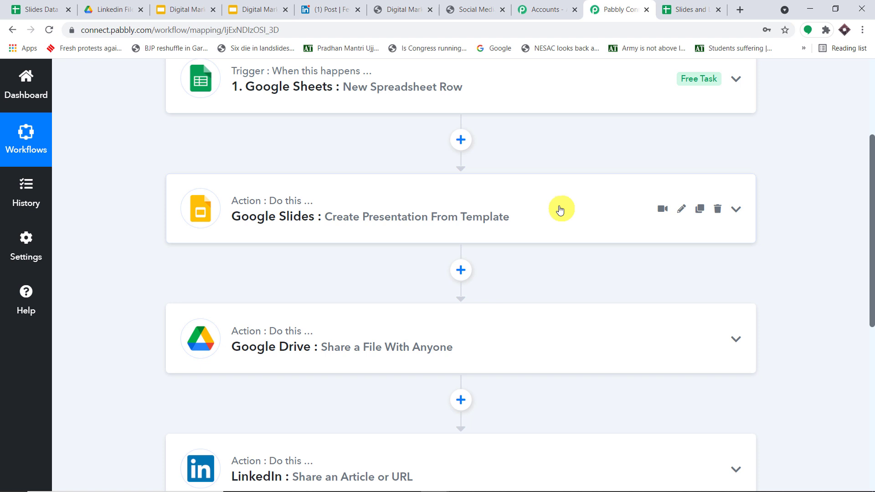
pyautogui.scroll(-3, 557, 210)
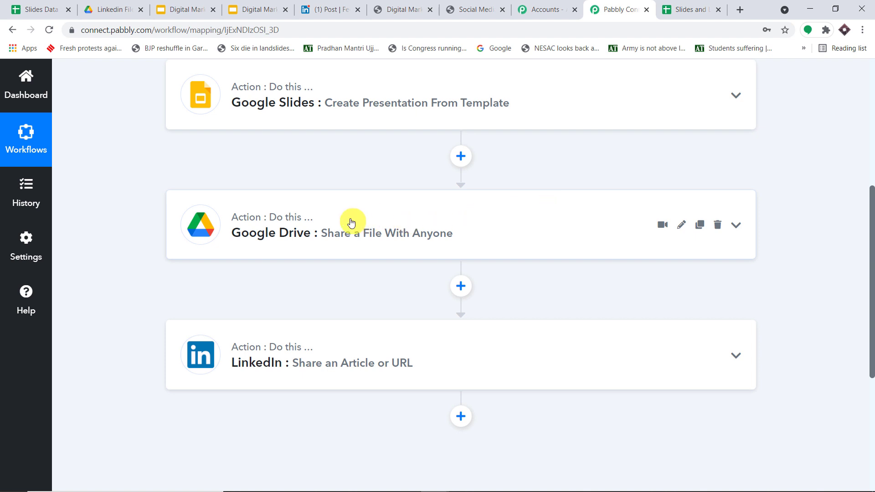
pyautogui.scroll(-3, 351, 222)
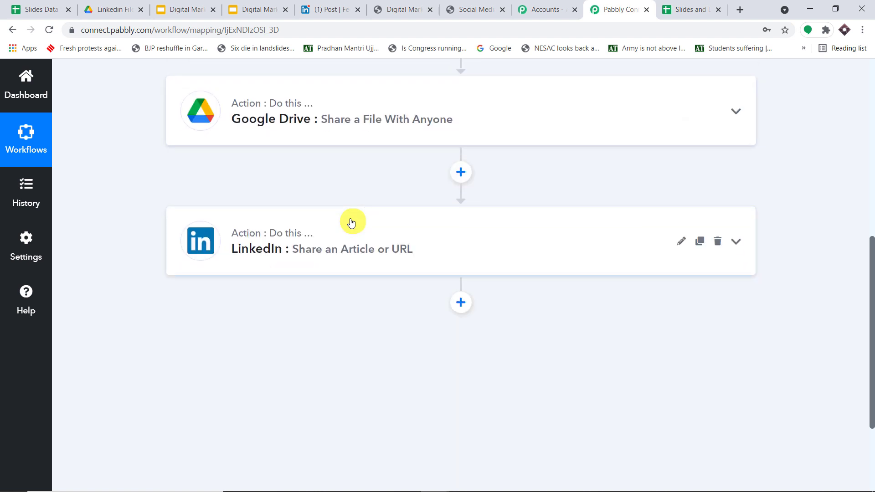
pyautogui.scroll(1, 351, 222)
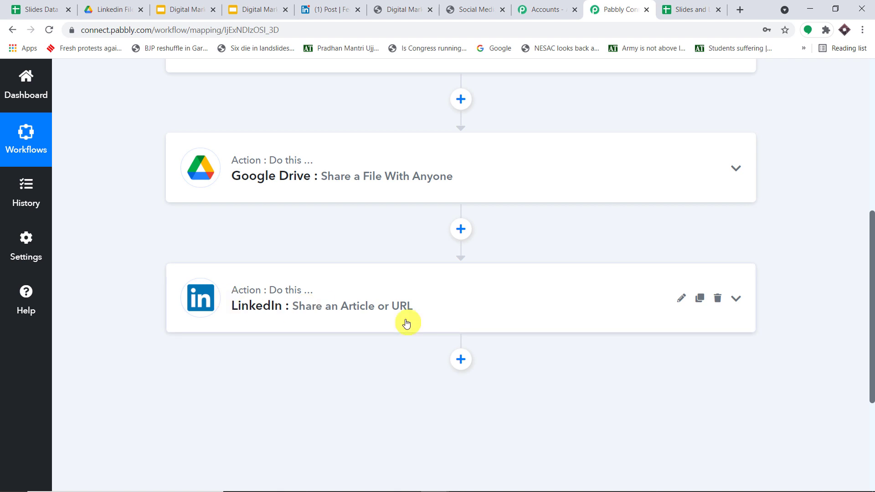
pyautogui.scroll(4, 407, 323)
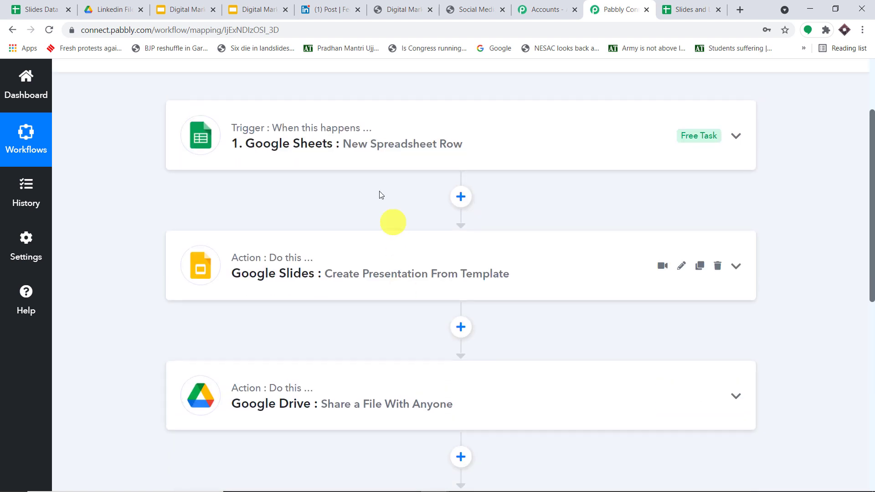
pyautogui.scroll(-4, 336, 169)
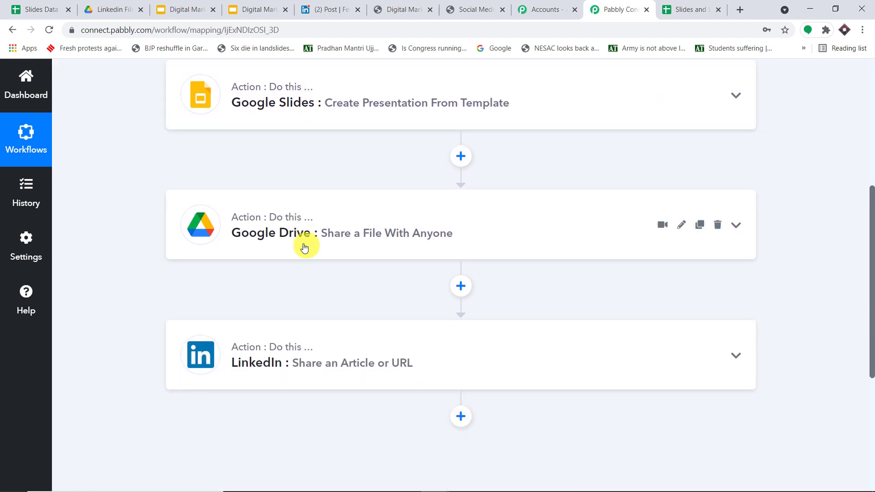
pyautogui.scroll(6, 336, 287)
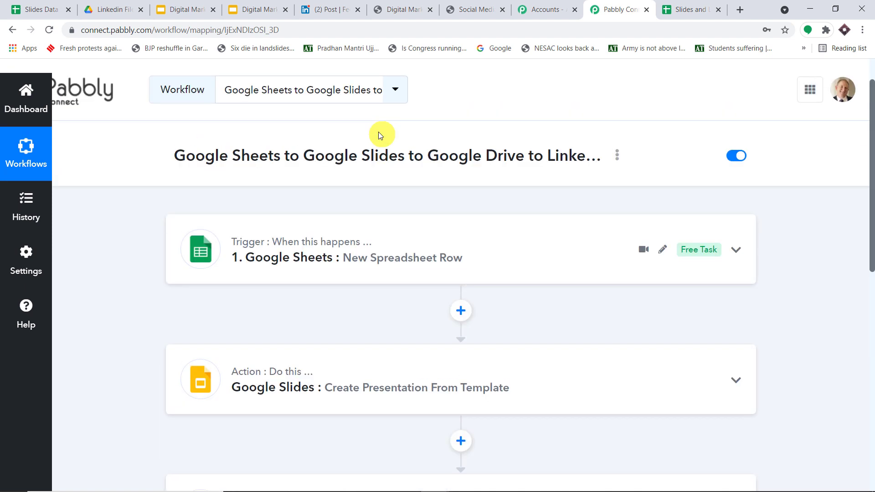